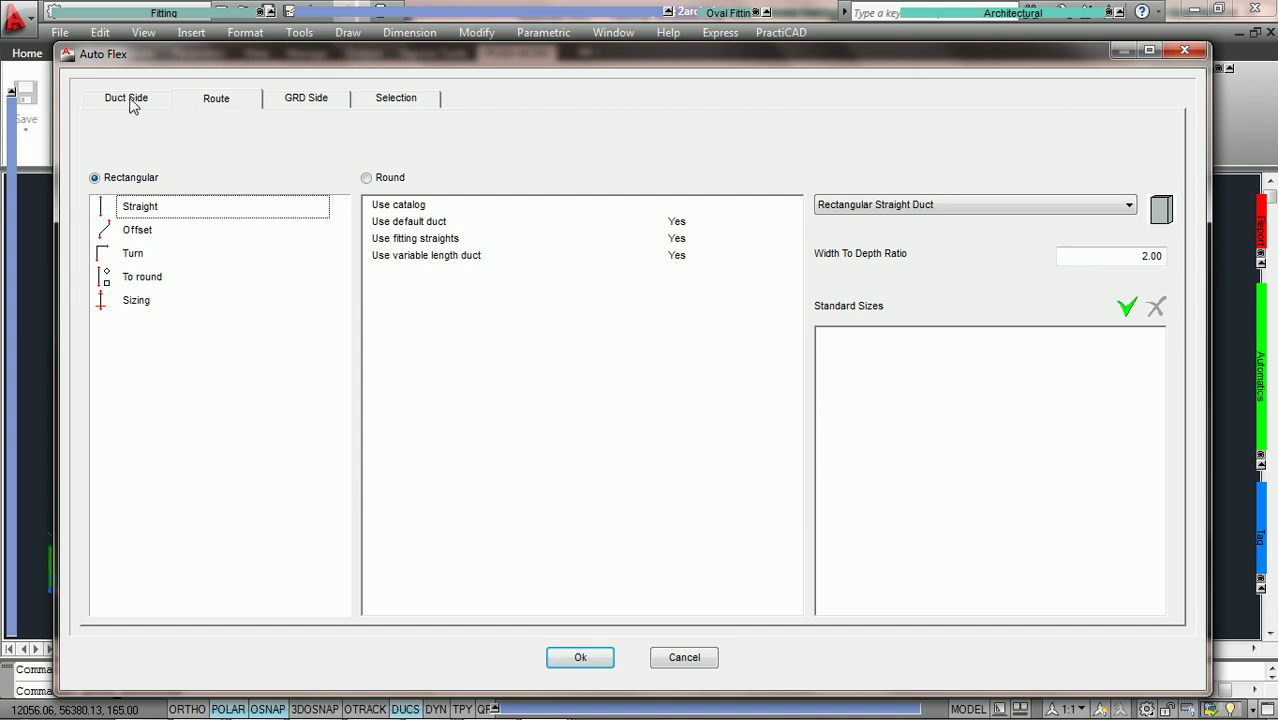
# Step: Review the duct-side tap options for the rectangular neck and compare the route settings for round and rectangular duct
pyautogui.moveTo(260, 54); pyautogui.dragTo(717, 65)
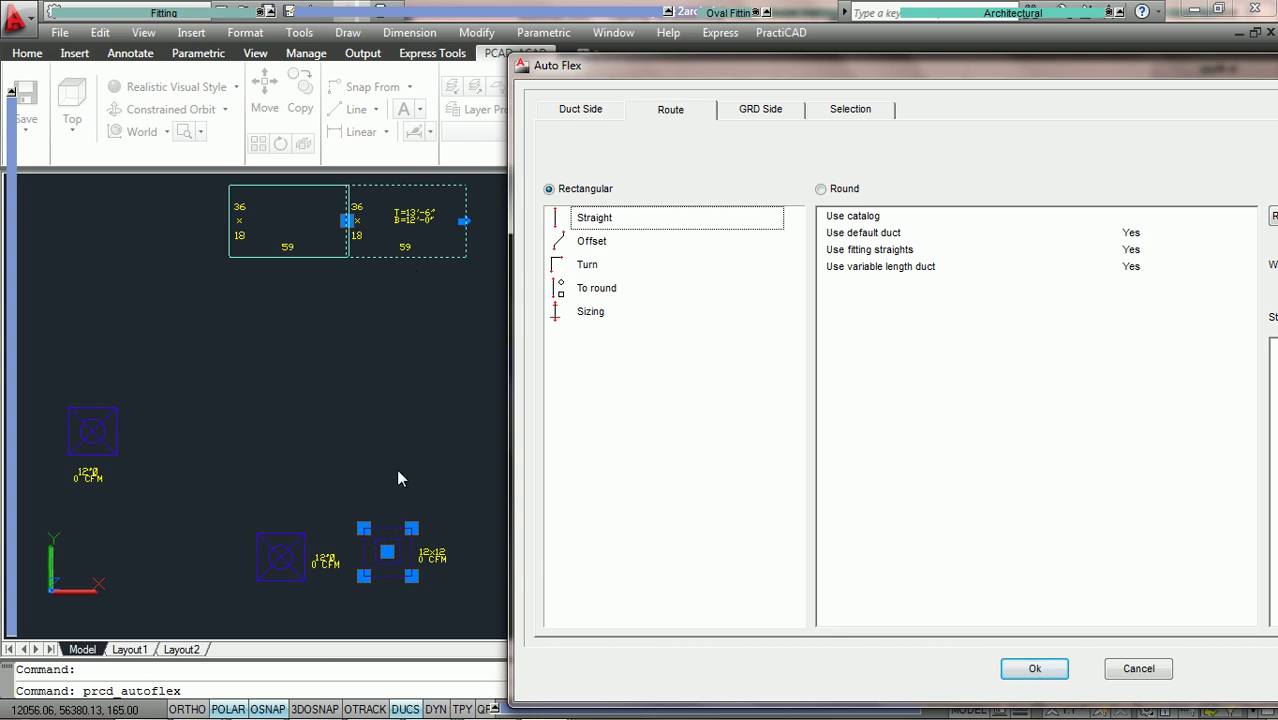
pyautogui.click(574, 112)
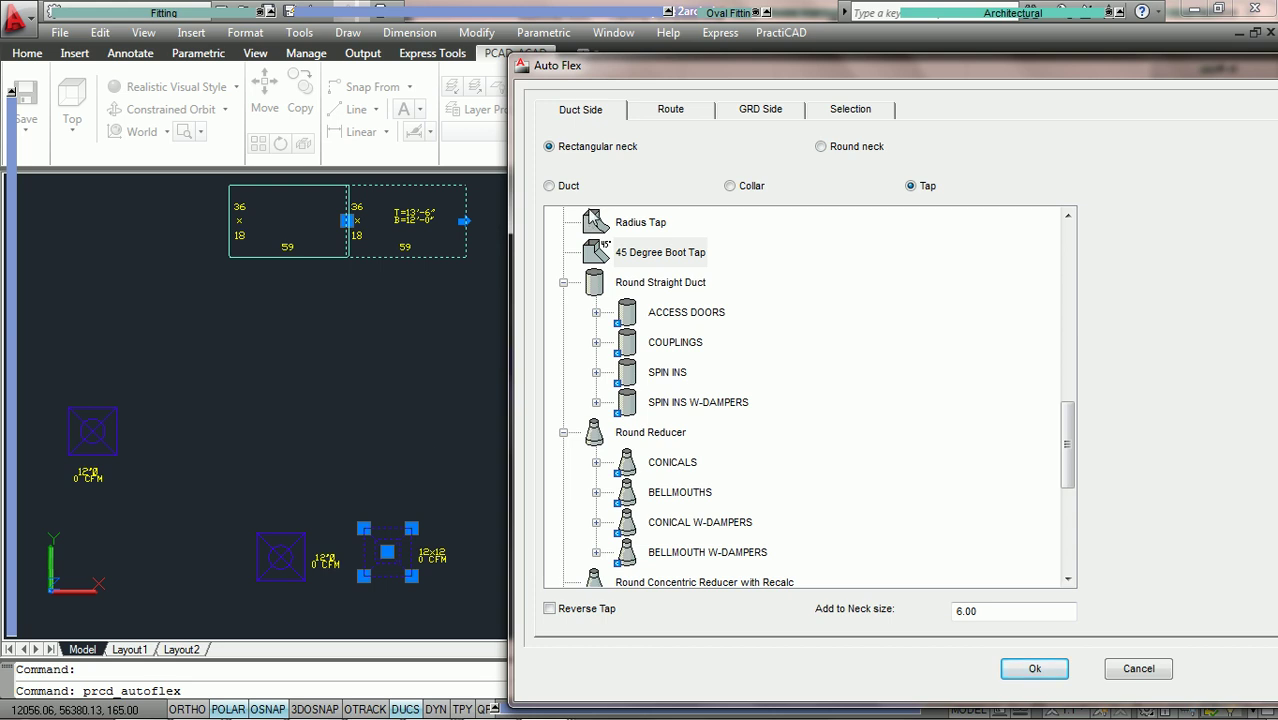
pyautogui.moveTo(635, 68); pyautogui.dragTo(254, 34)
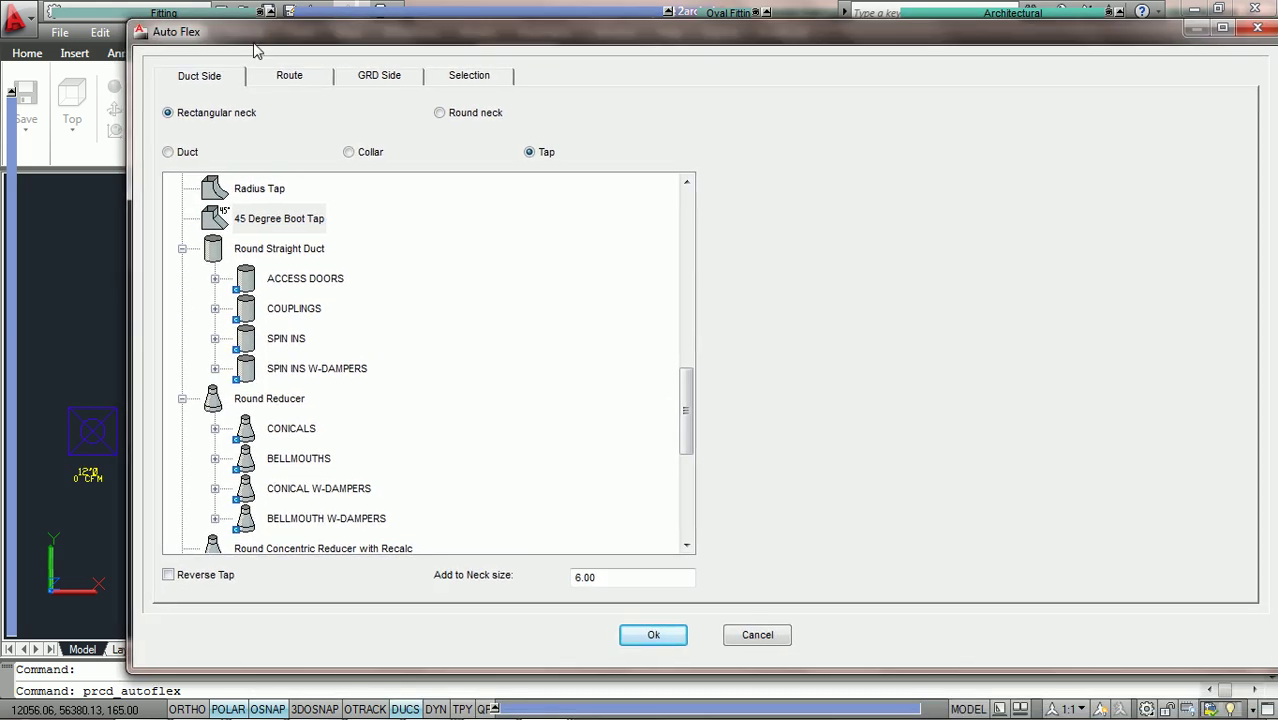
pyautogui.click(290, 78)
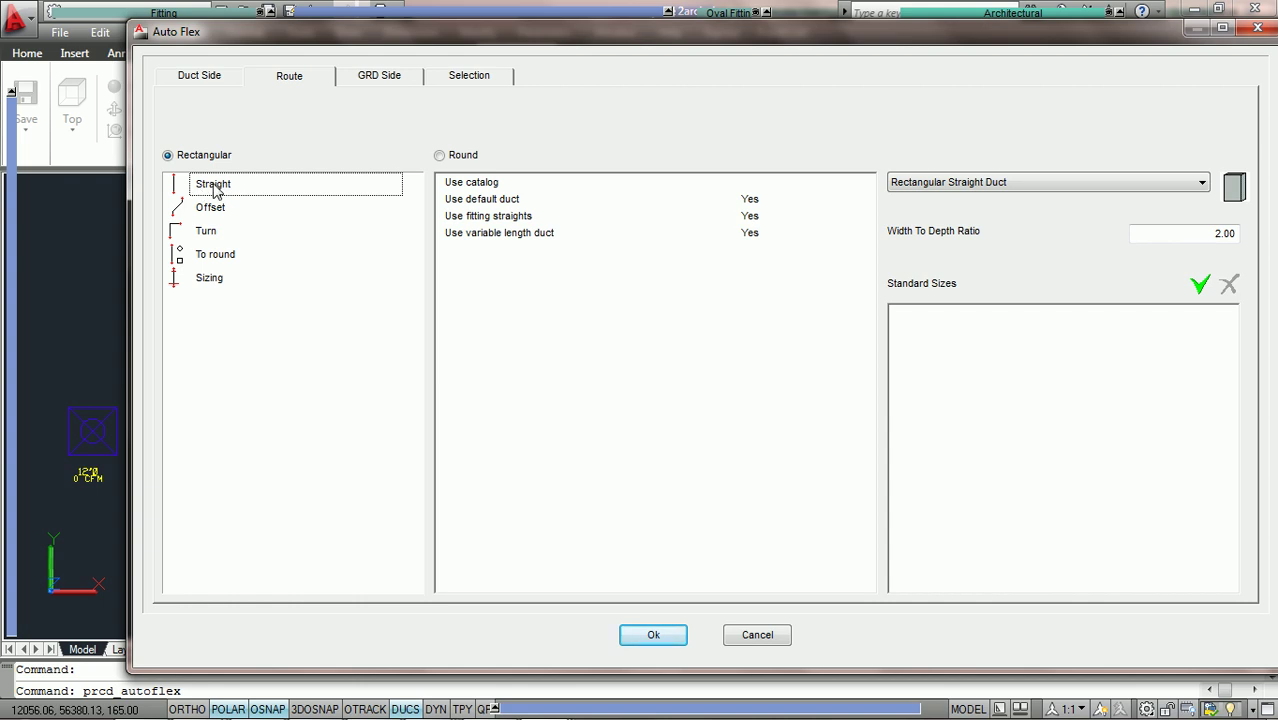
pyautogui.click(439, 156)
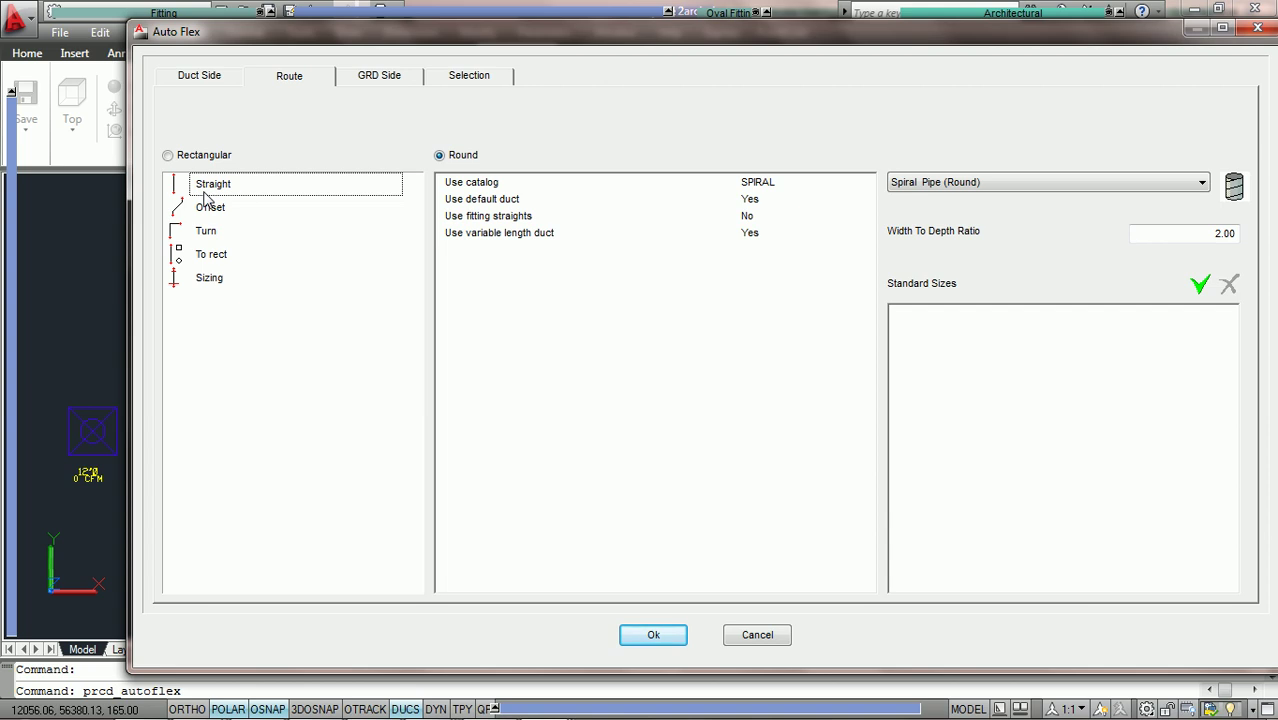
pyautogui.click(168, 156)
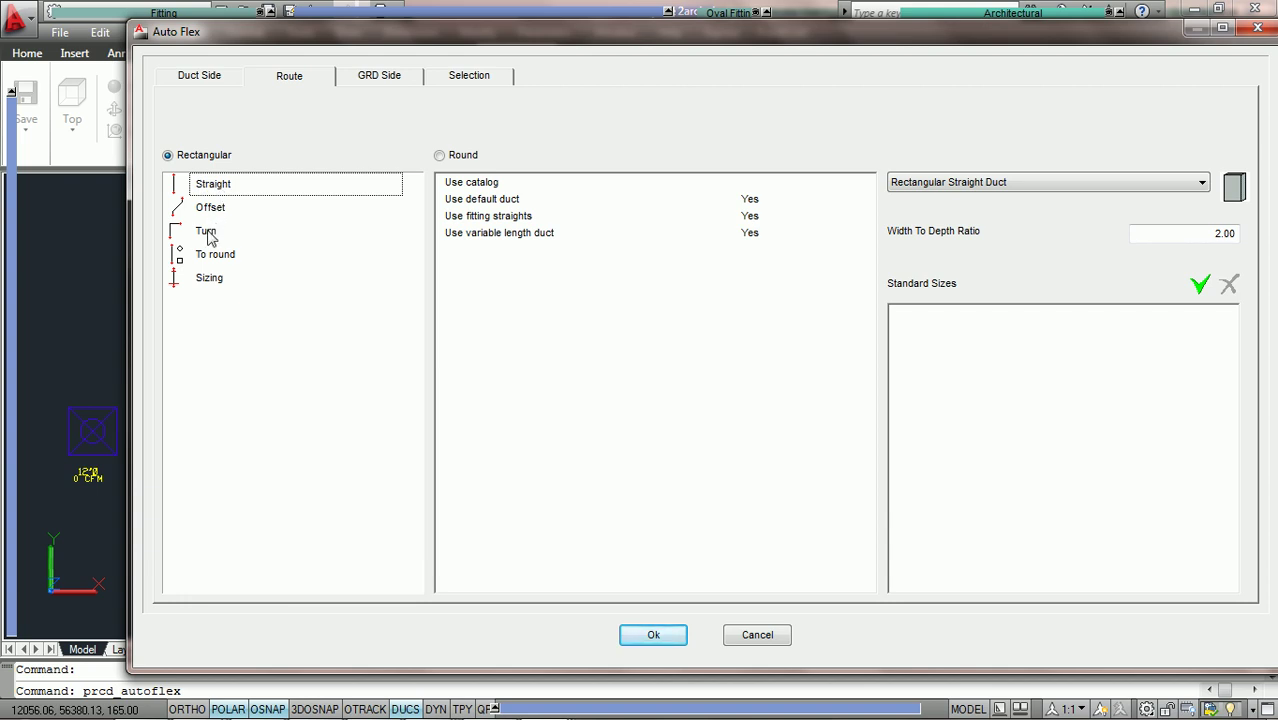
# Step: Review the rectangular route parameters for To round, Sizing, Straight, Offset and Turn, checking them against the diffusers in the drawing
pyautogui.click(215, 260)
pyautogui.click(212, 280)
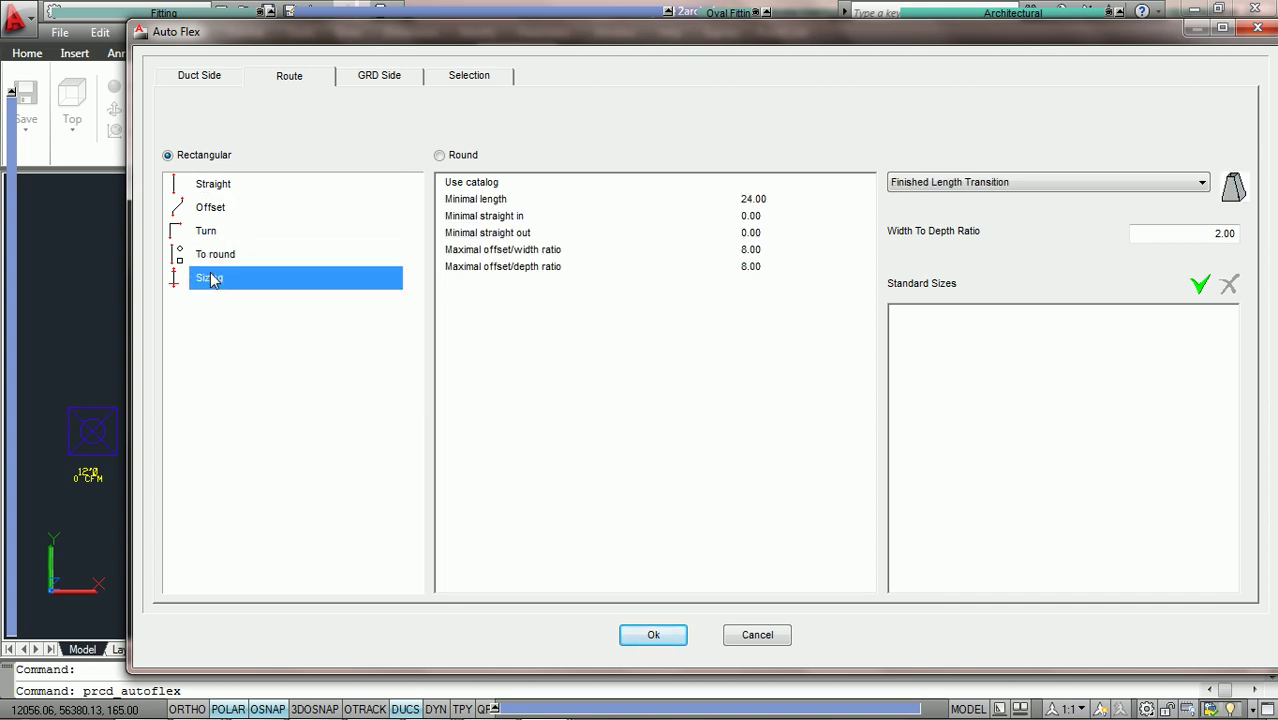
pyautogui.click(224, 190)
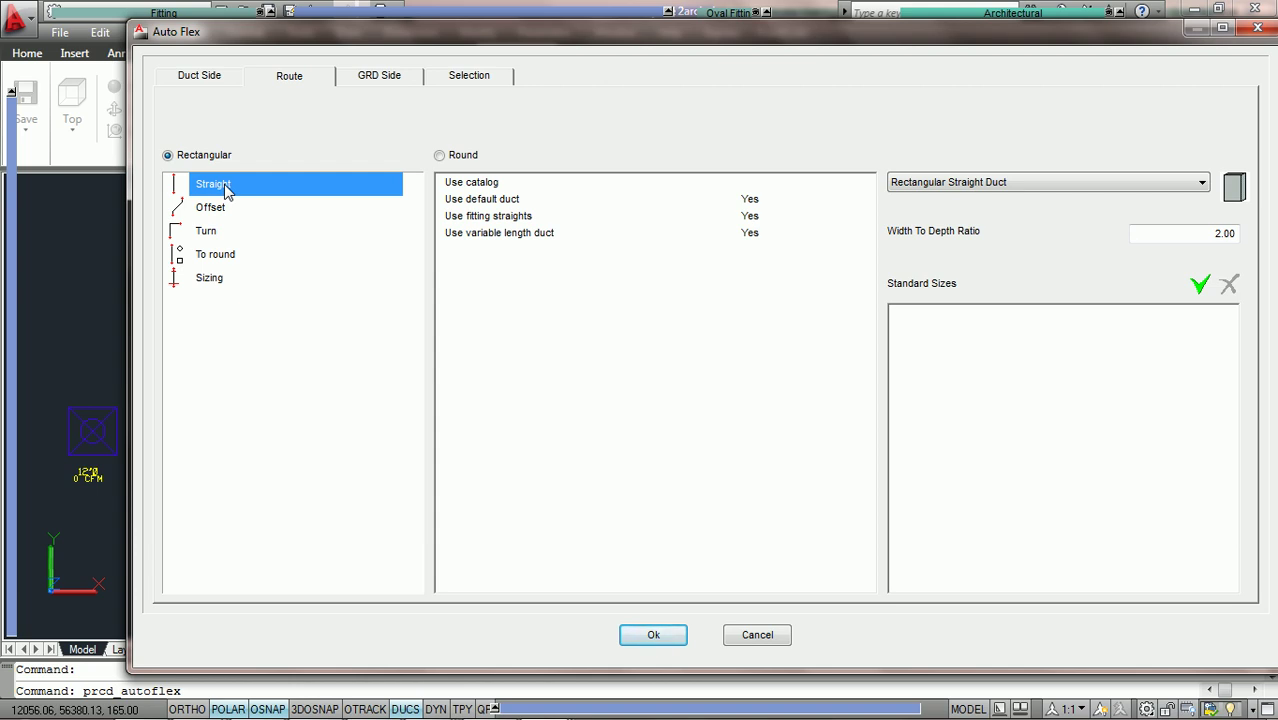
pyautogui.click(221, 209)
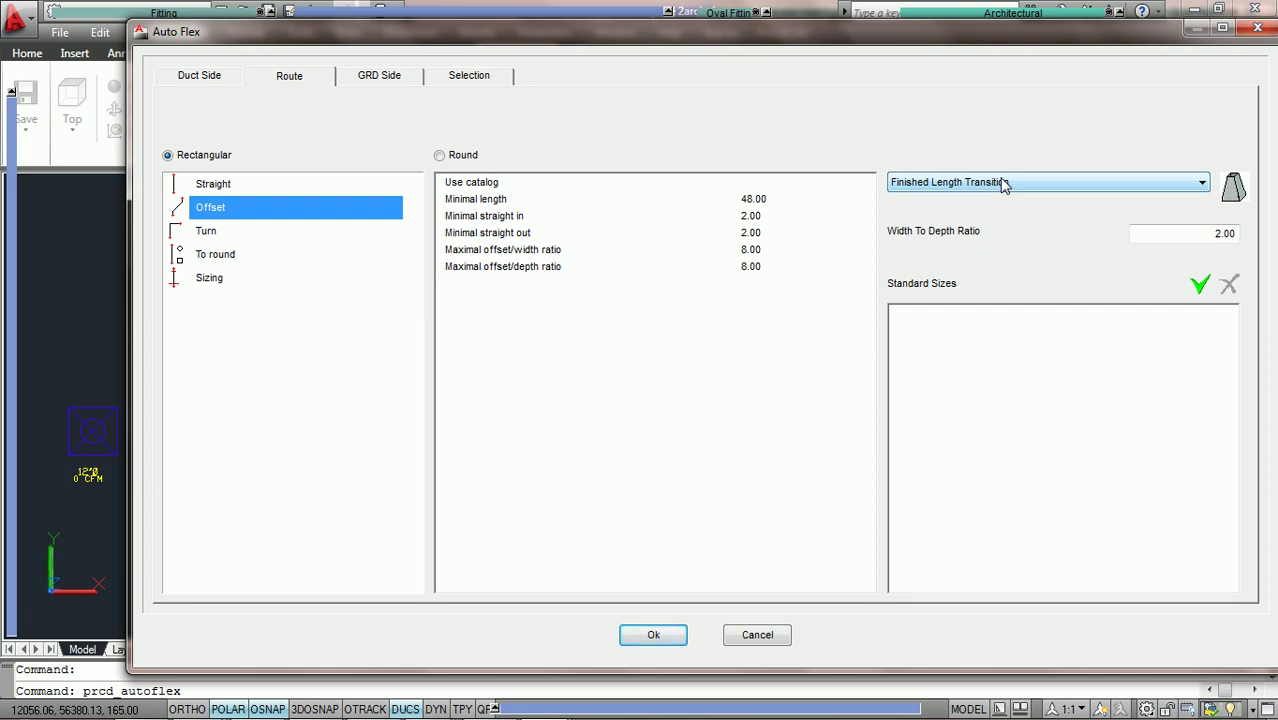
pyautogui.click(212, 236)
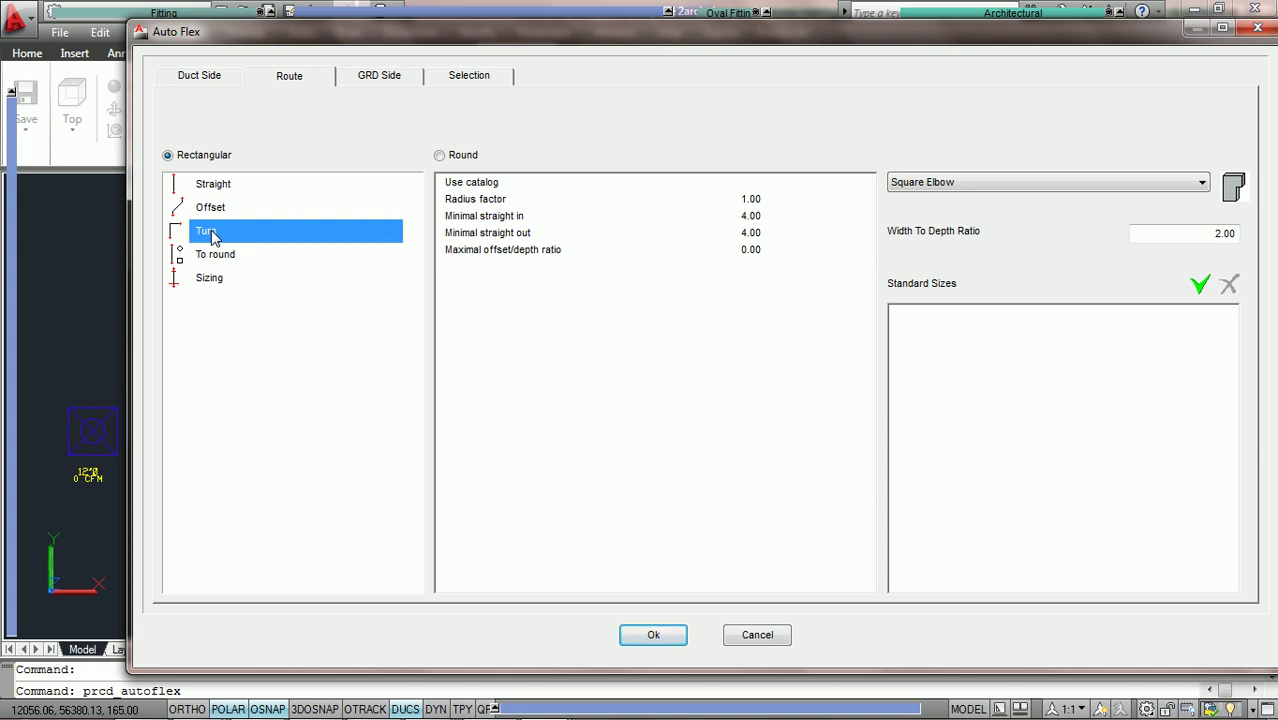
pyautogui.moveTo(277, 41)
pyautogui.mouseDown()
pyautogui.moveTo(320, 48)
pyautogui.moveTo(725, 268)
pyautogui.mouseUp()
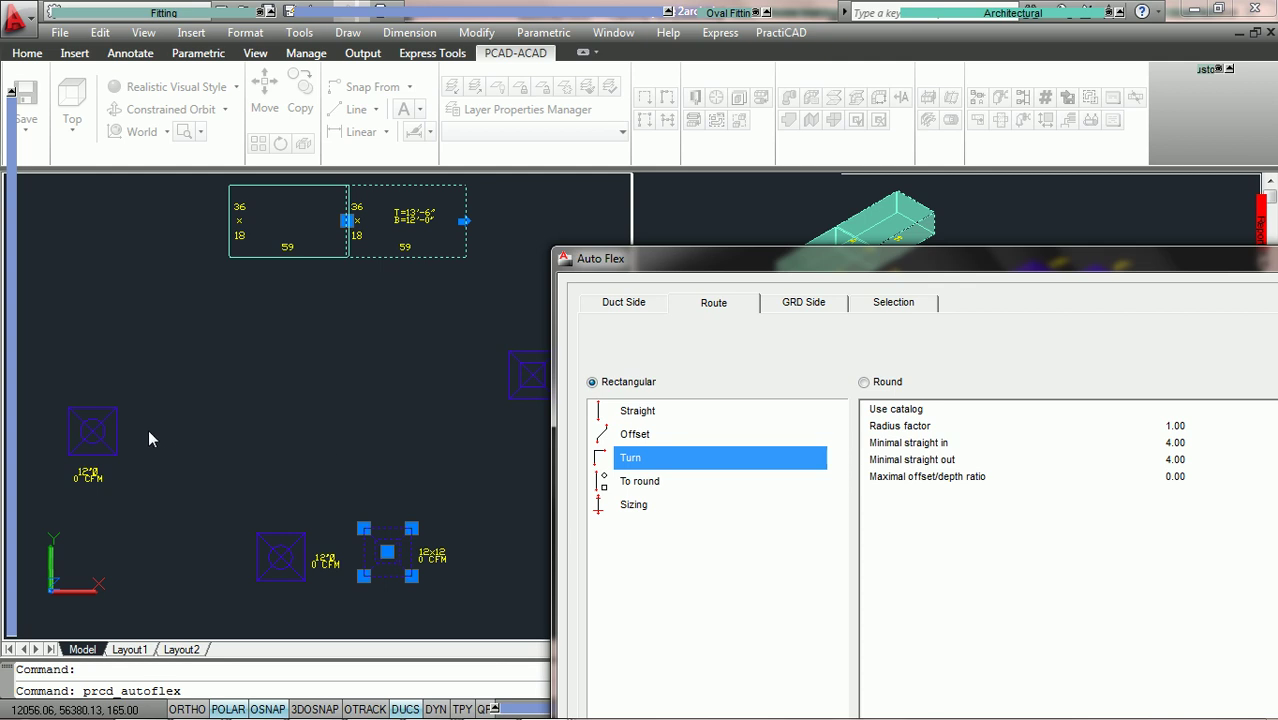
pyautogui.moveTo(698, 266); pyautogui.dragTo(205, 31)
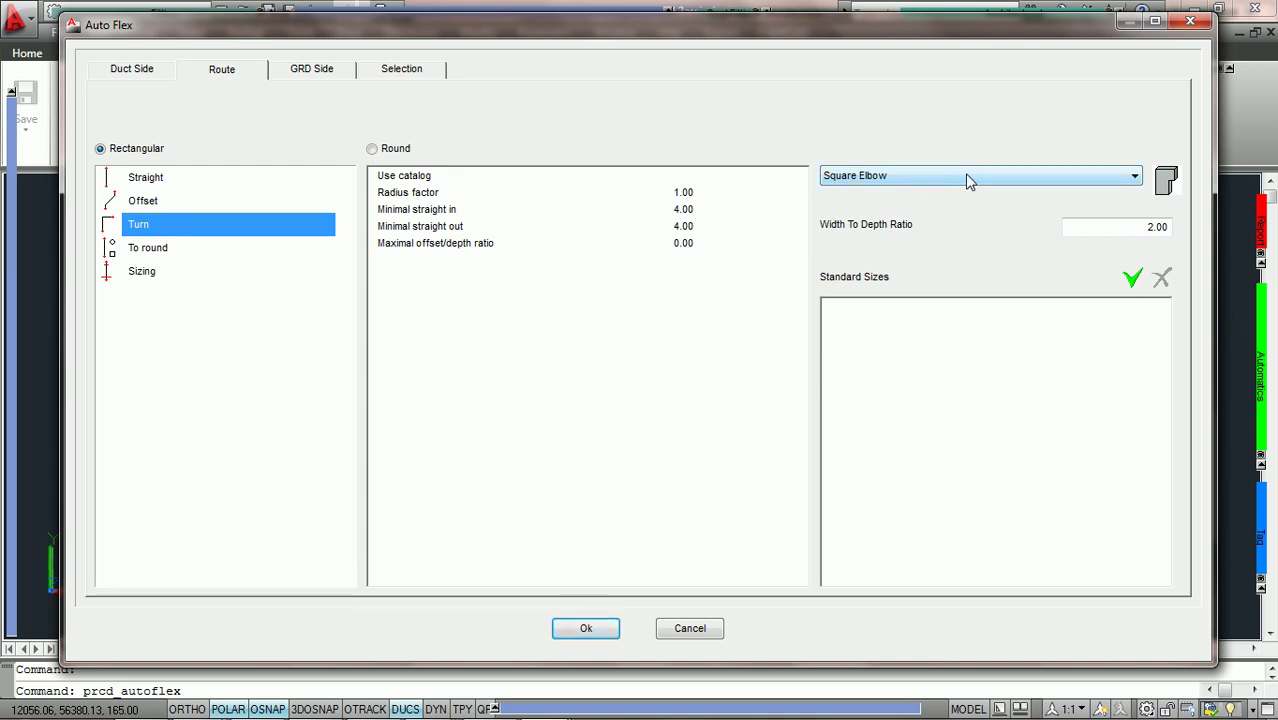
# Step: Examine the fitting types offered for the To round and Sizing parts of the rectangular route
pyautogui.click(157, 252)
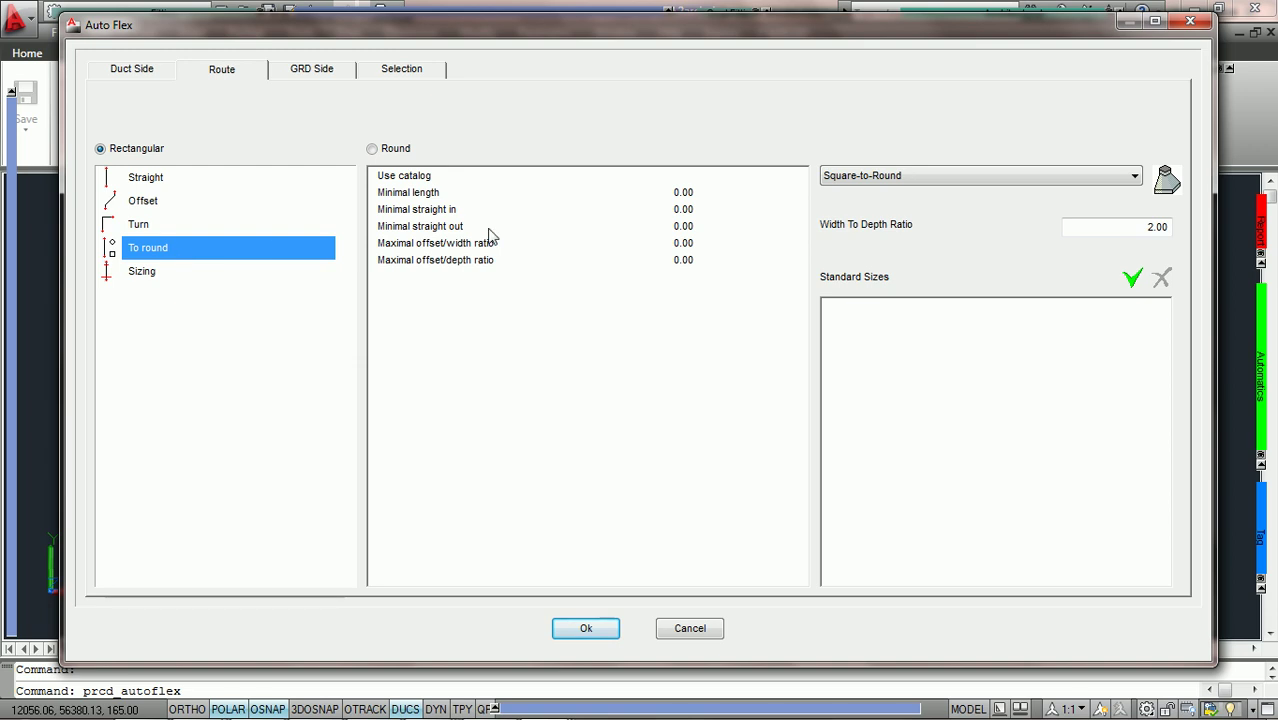
pyautogui.click(940, 176)
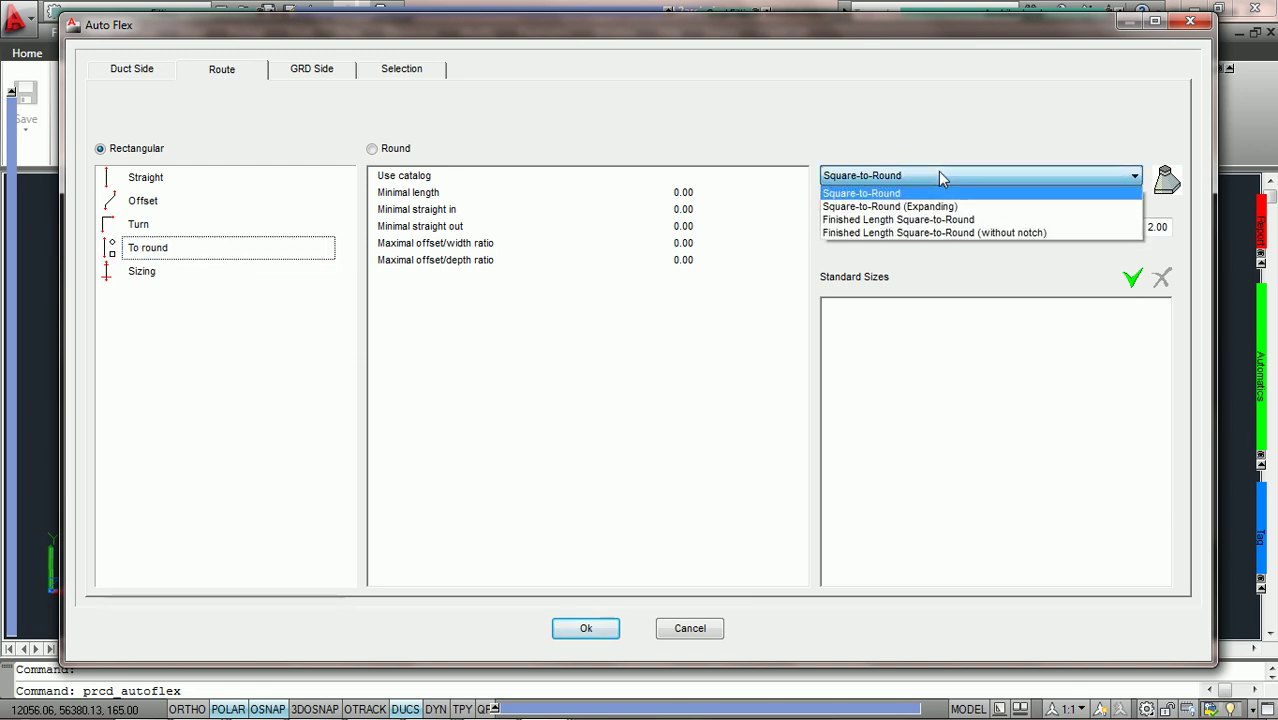
pyautogui.click(940, 176)
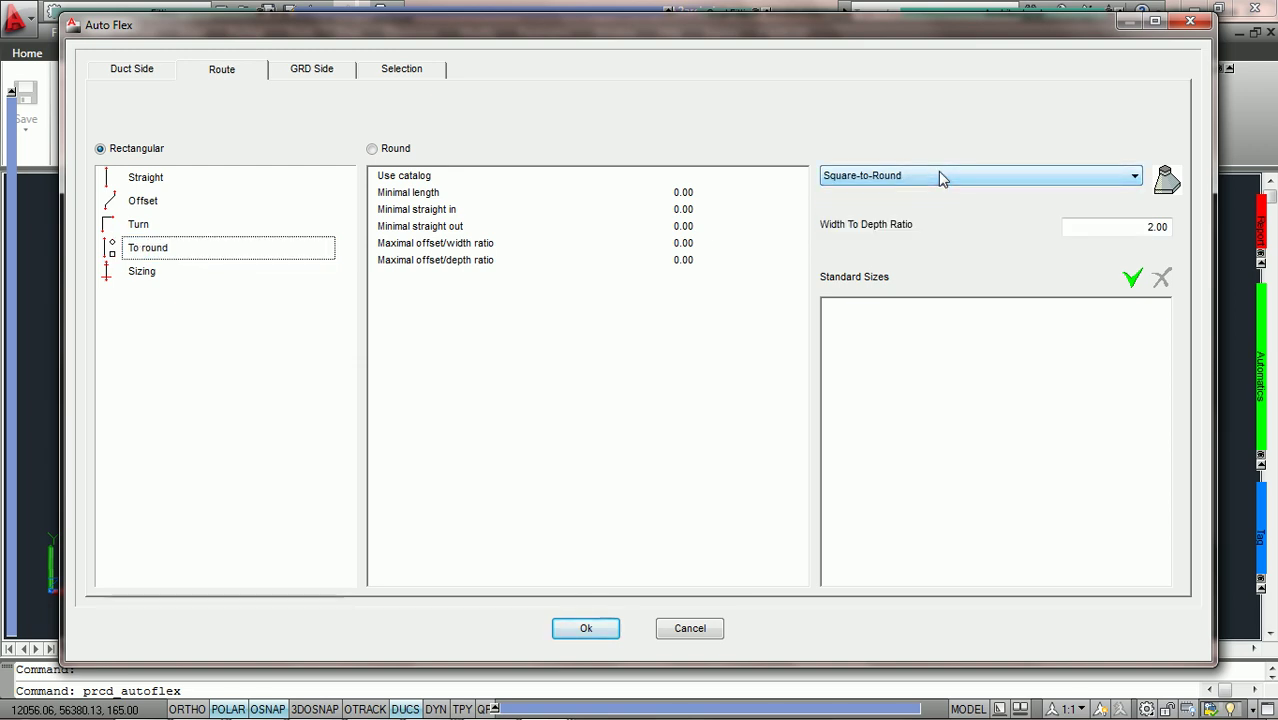
pyautogui.click(140, 280)
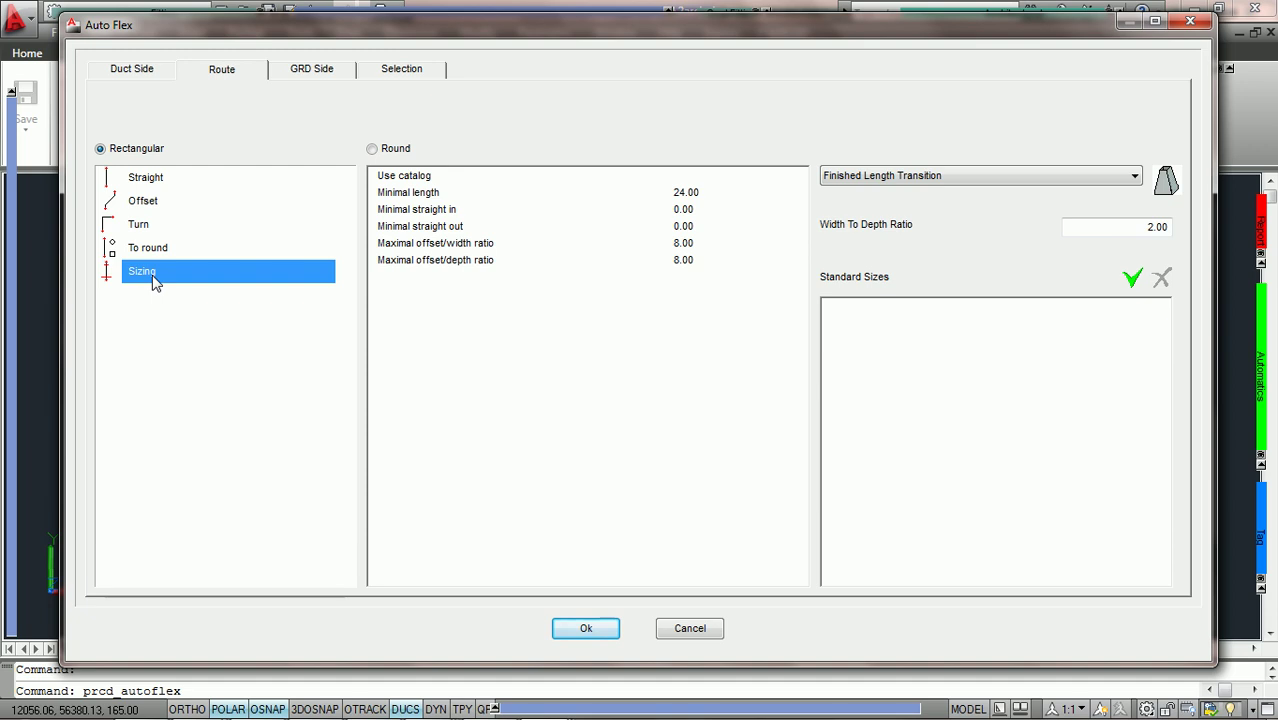
pyautogui.click(915, 176)
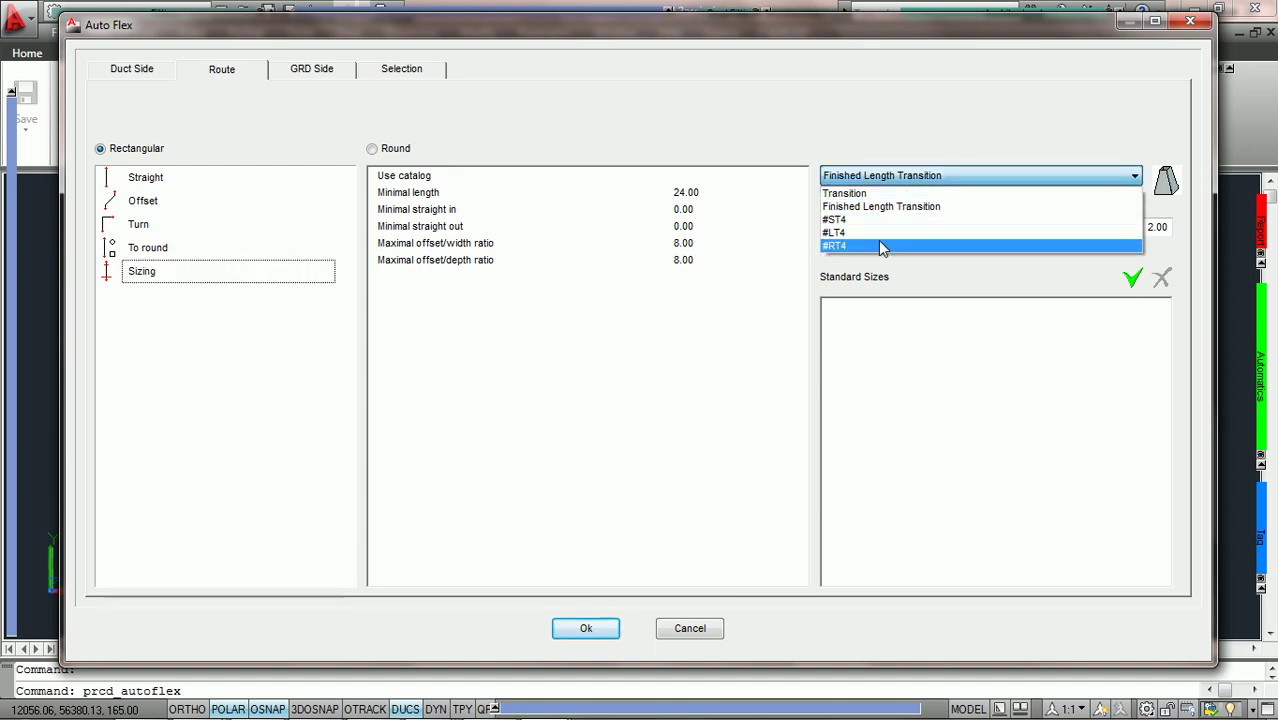
pyautogui.click(614, 148)
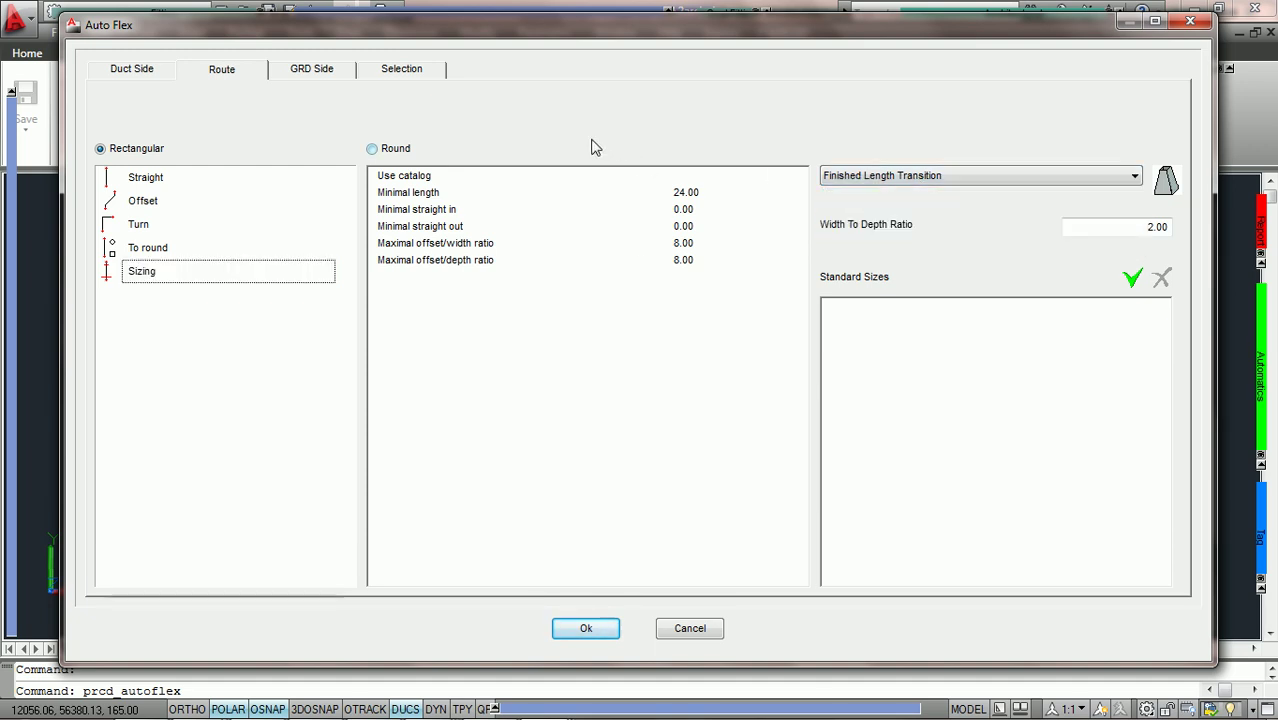
# Step: Examine the duct types and catalogs offered for the rectangular Straight route, keeping Rectangular Straight Duct with a blank catalog
pyautogui.click(138, 177)
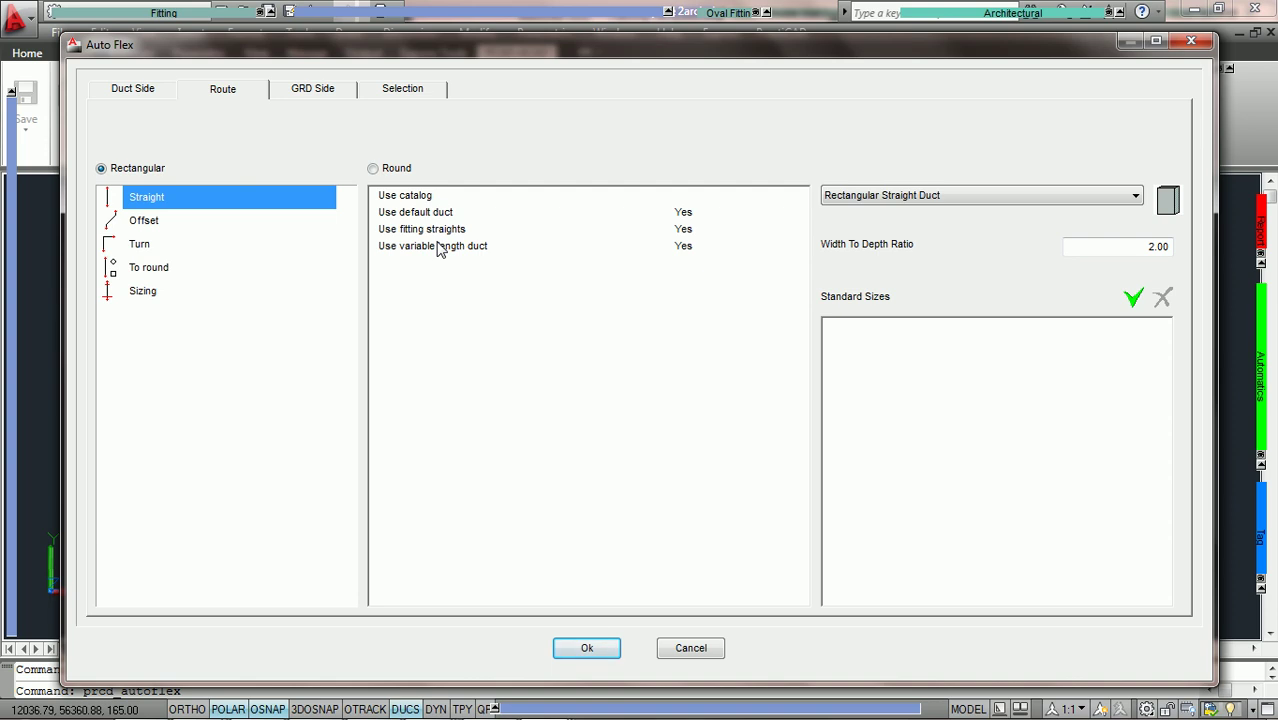
pyautogui.click(1122, 201)
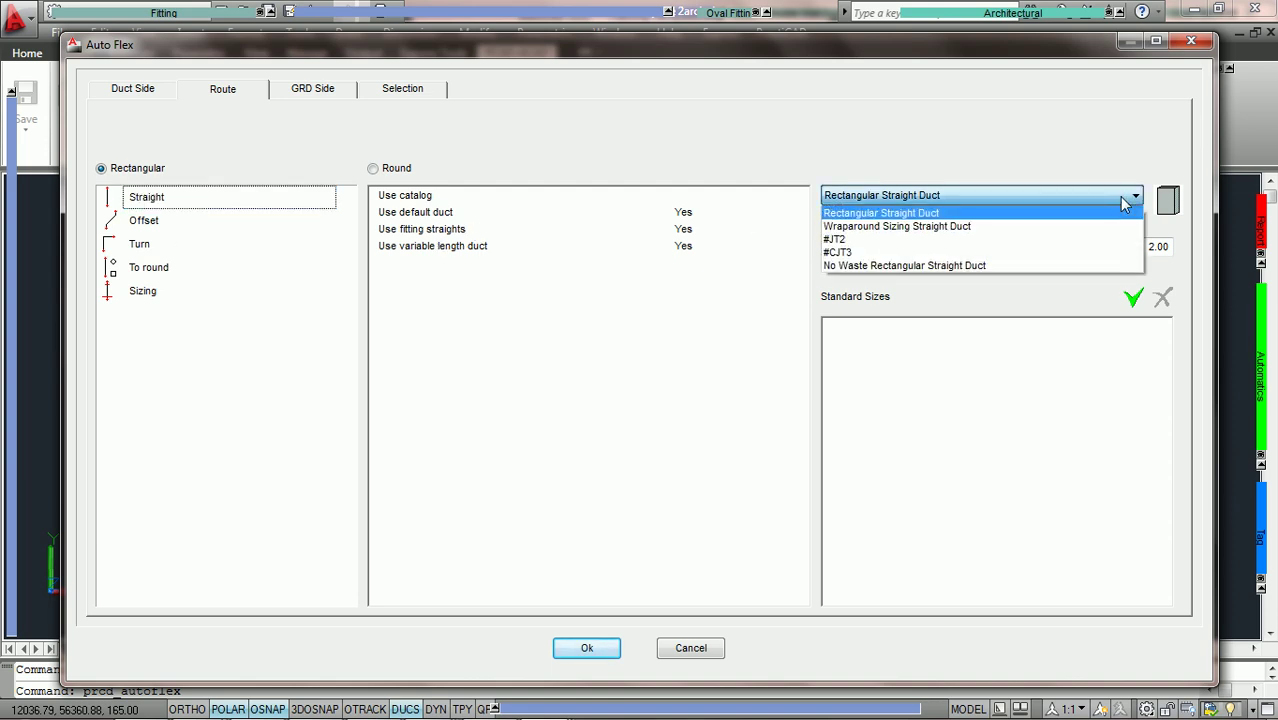
pyautogui.click(1053, 216)
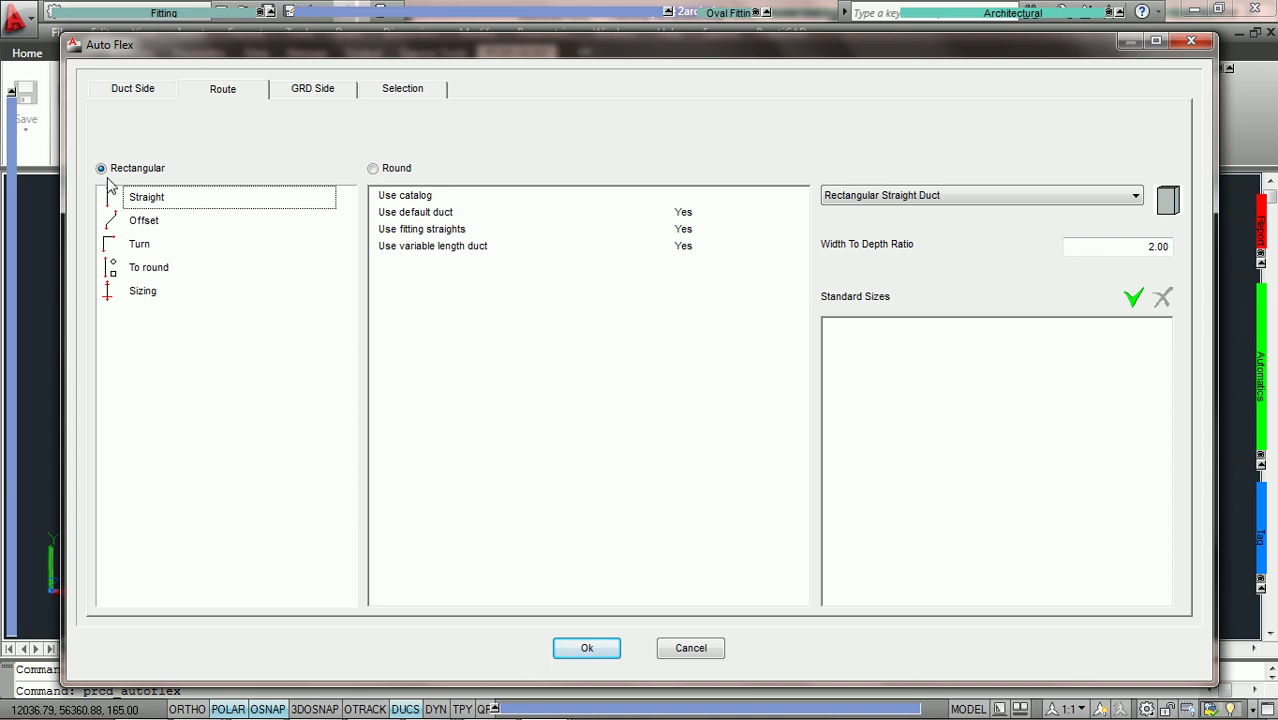
pyautogui.click(1053, 199)
pyautogui.click(893, 197)
pyautogui.click(693, 200)
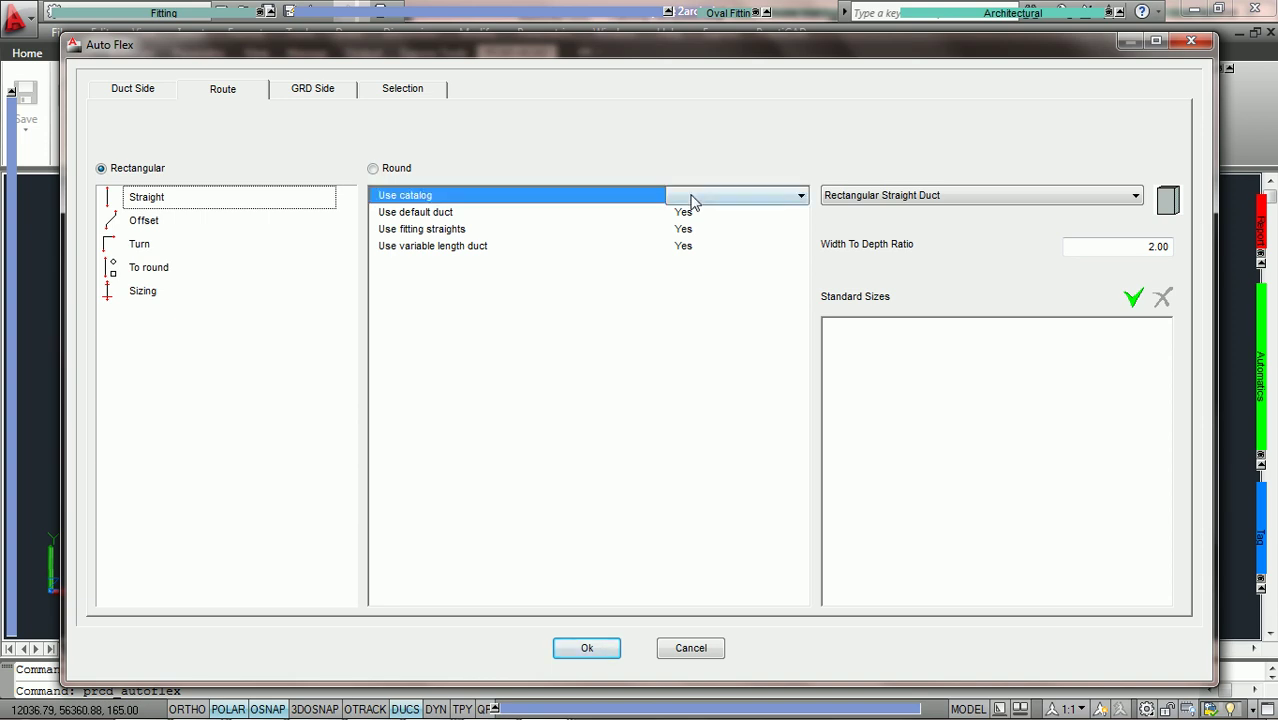
pyautogui.click(801, 198)
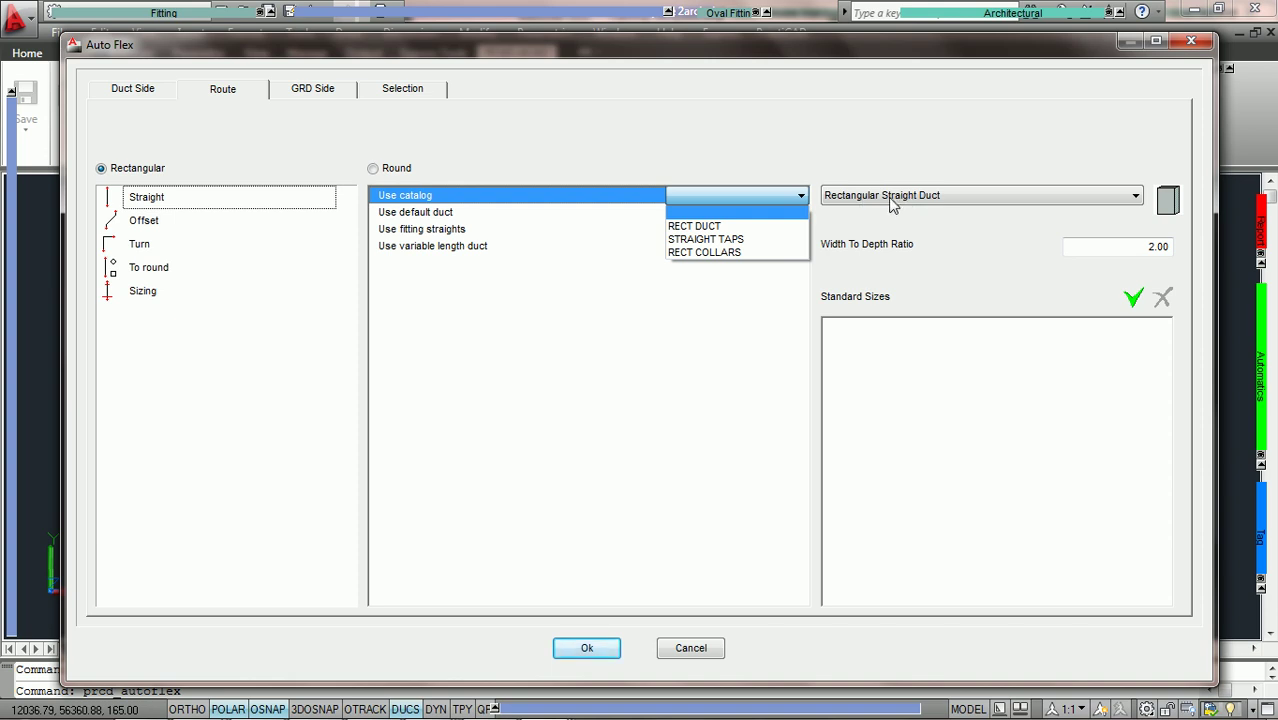
pyautogui.click(769, 213)
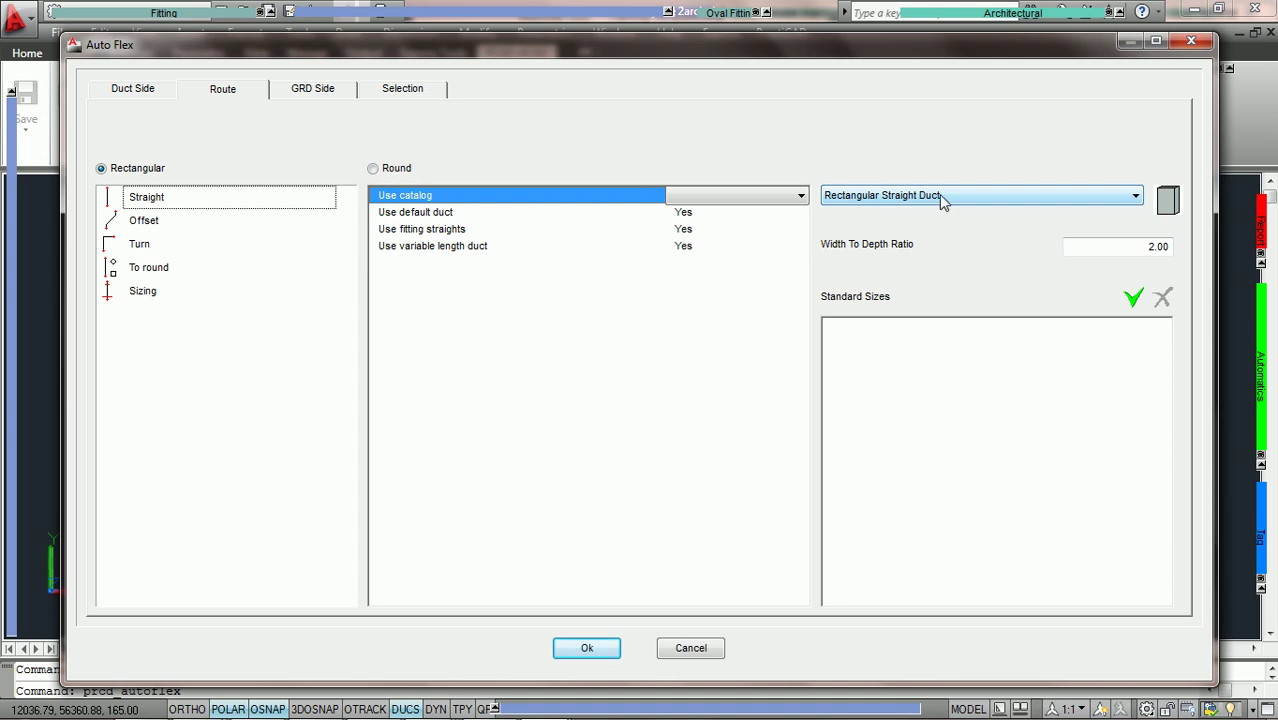
# Step: Keep Use default duct at Yes for the Straight route and generate the Auto Flex run from the main duct to the 12x12 diffuser
pyautogui.doubleClick(703, 225)
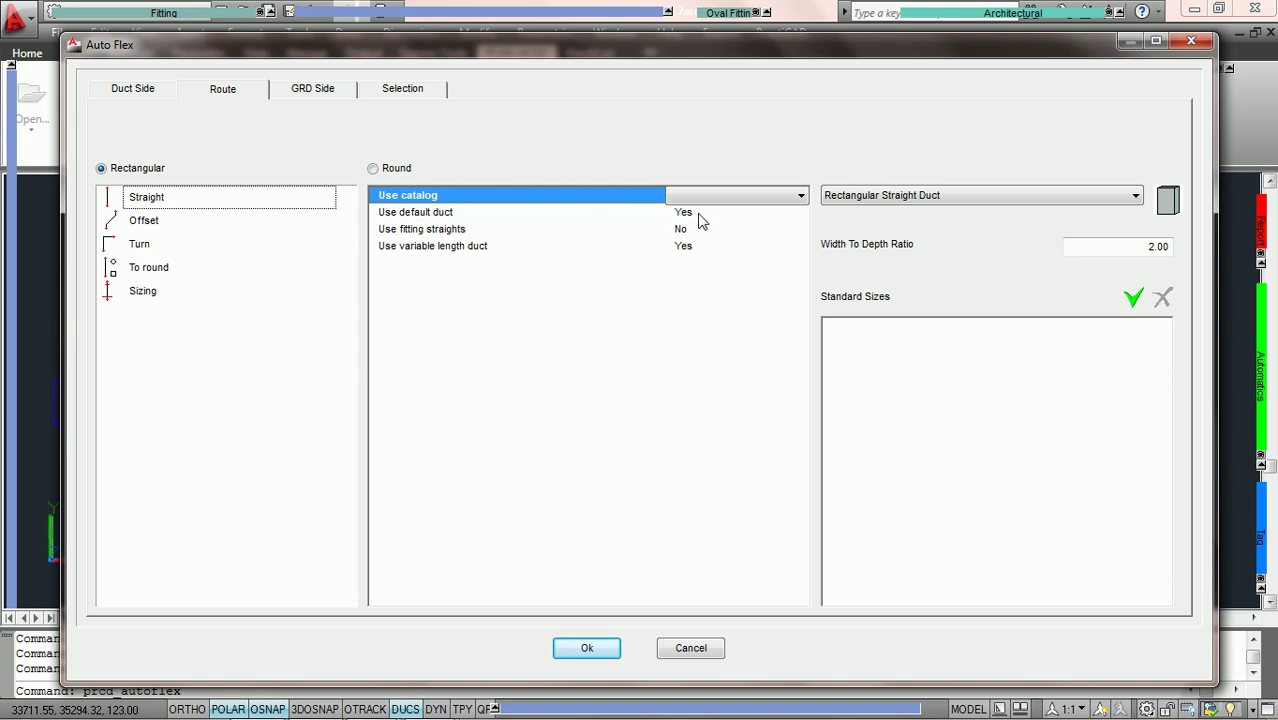
pyautogui.click(686, 213)
pyautogui.click(699, 212)
pyautogui.click(695, 244)
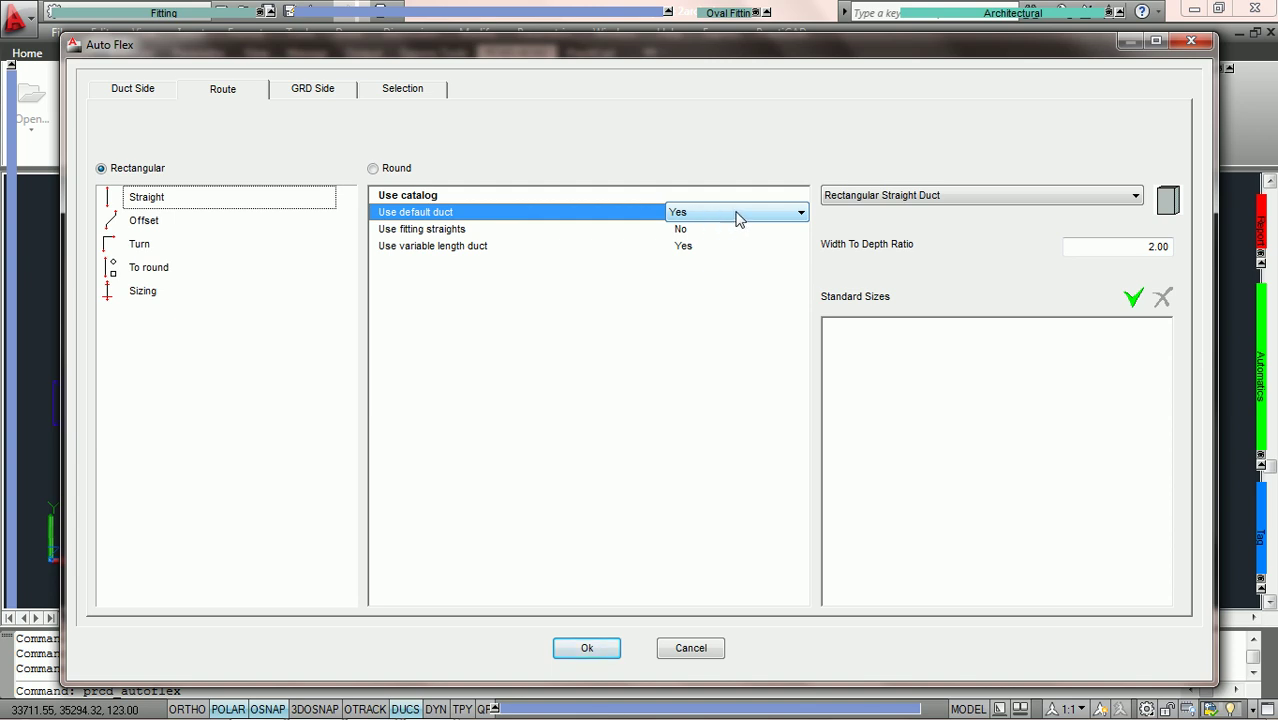
pyautogui.click(726, 216)
pyautogui.click(703, 214)
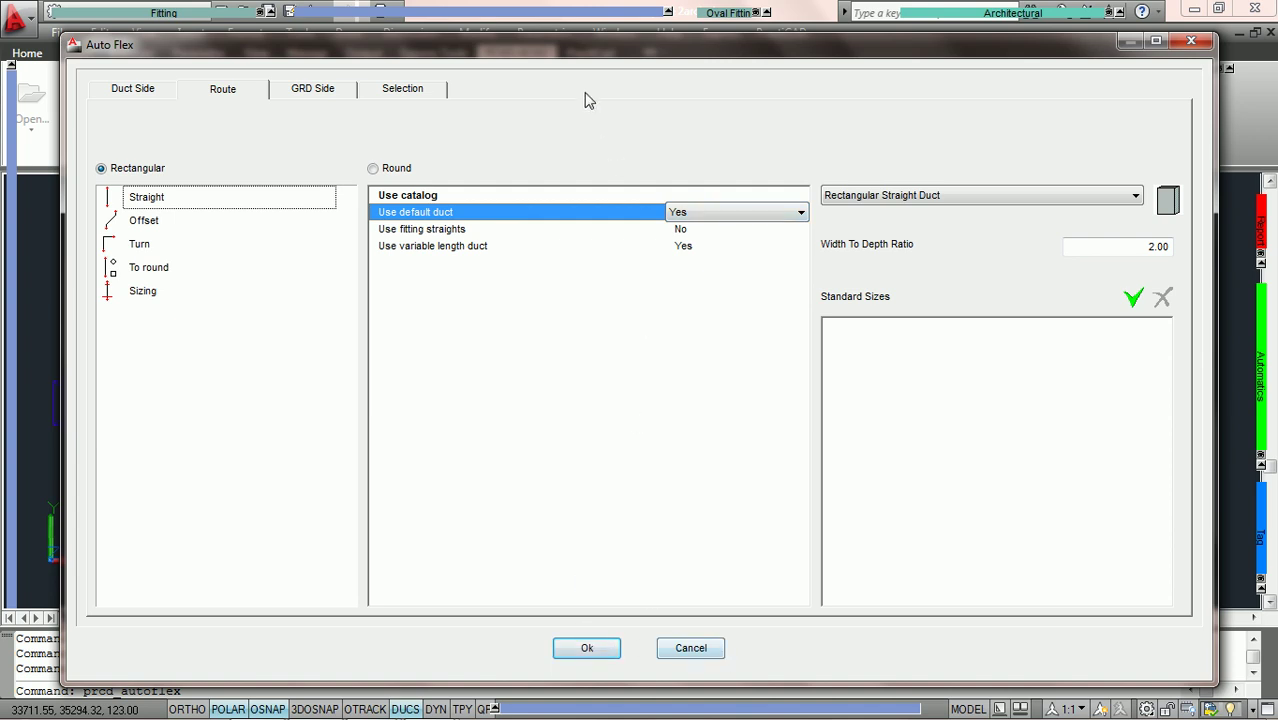
pyautogui.moveTo(573, 47); pyautogui.dragTo(1011, 50)
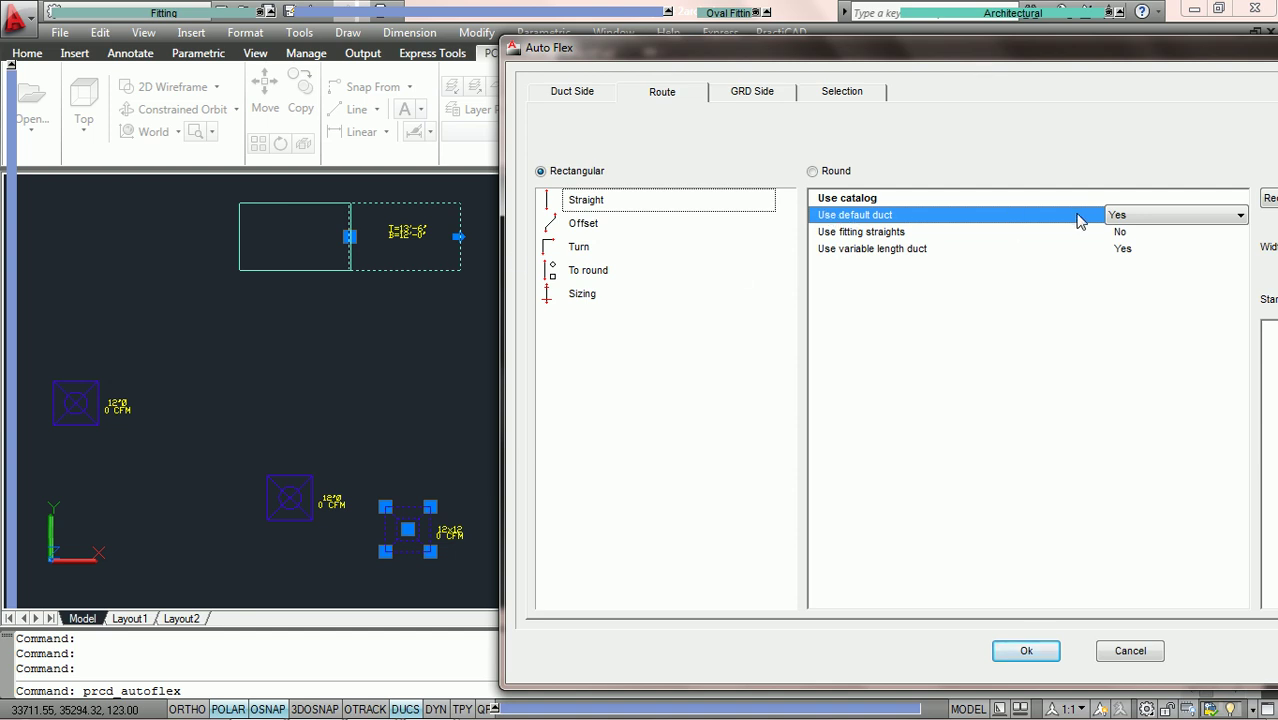
pyautogui.click(1040, 652)
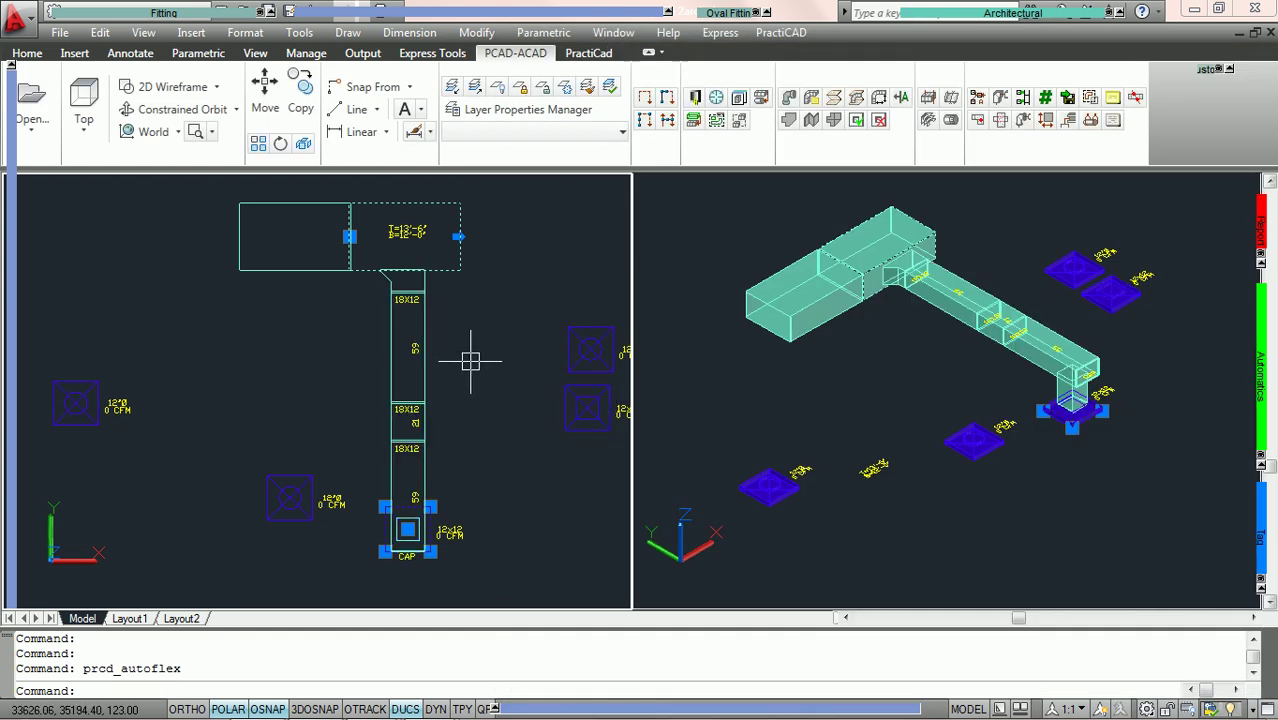
# Step: Inspect the generated branch in plan, from the tap on the main duct along the straight sections to the end cap
pyautogui.scroll(2, 460, 362)
pyautogui.moveTo(460, 361); pyautogui.dragTo(475, 320, button='middle')
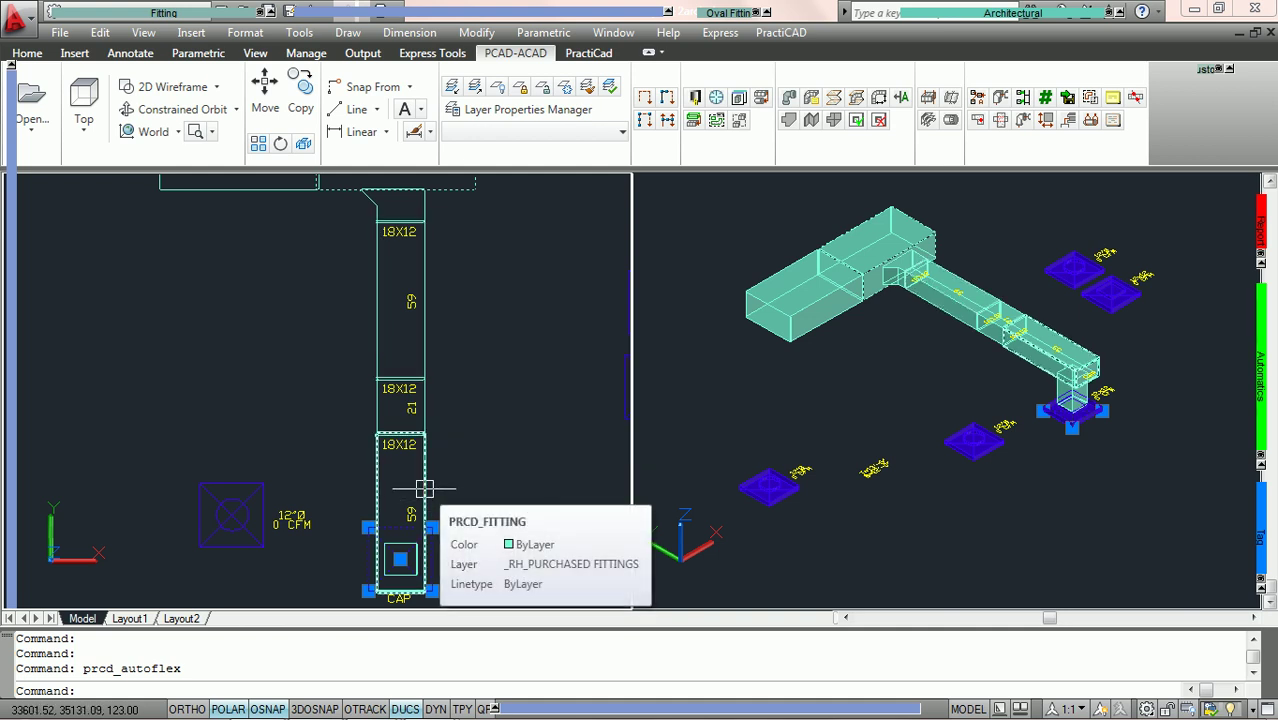
pyautogui.press('Escape')
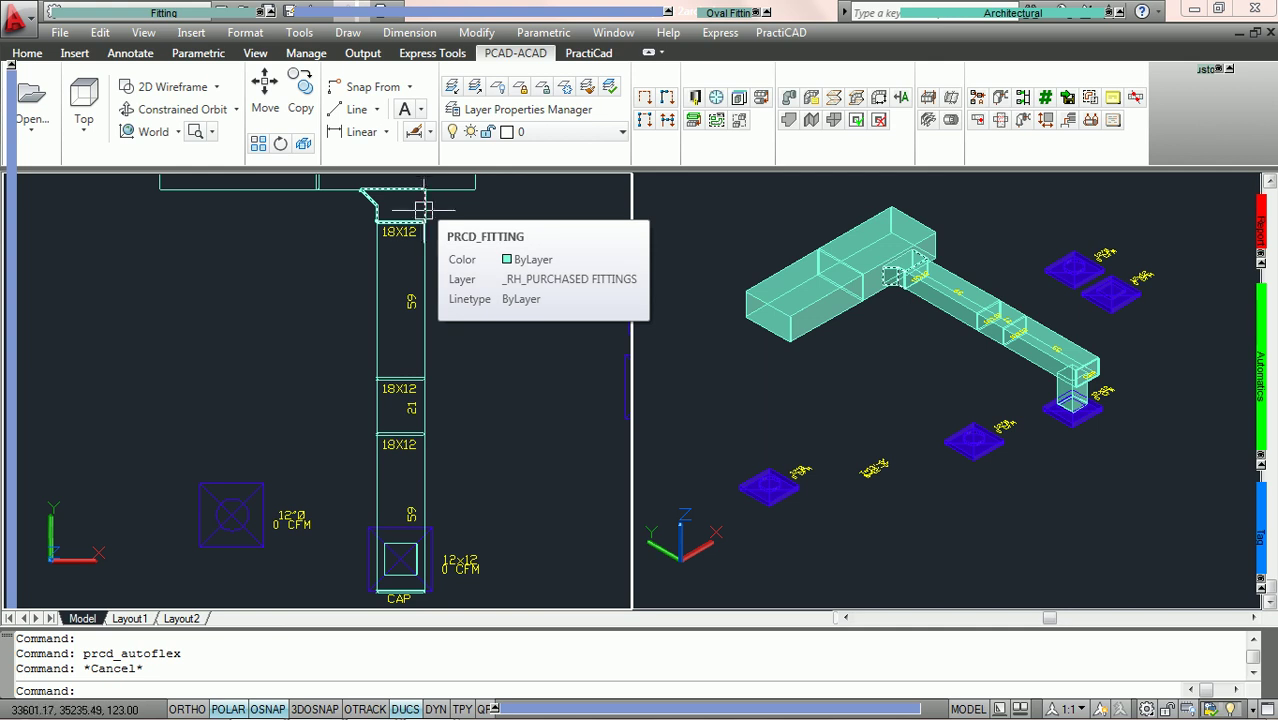
pyautogui.moveTo(428, 252)
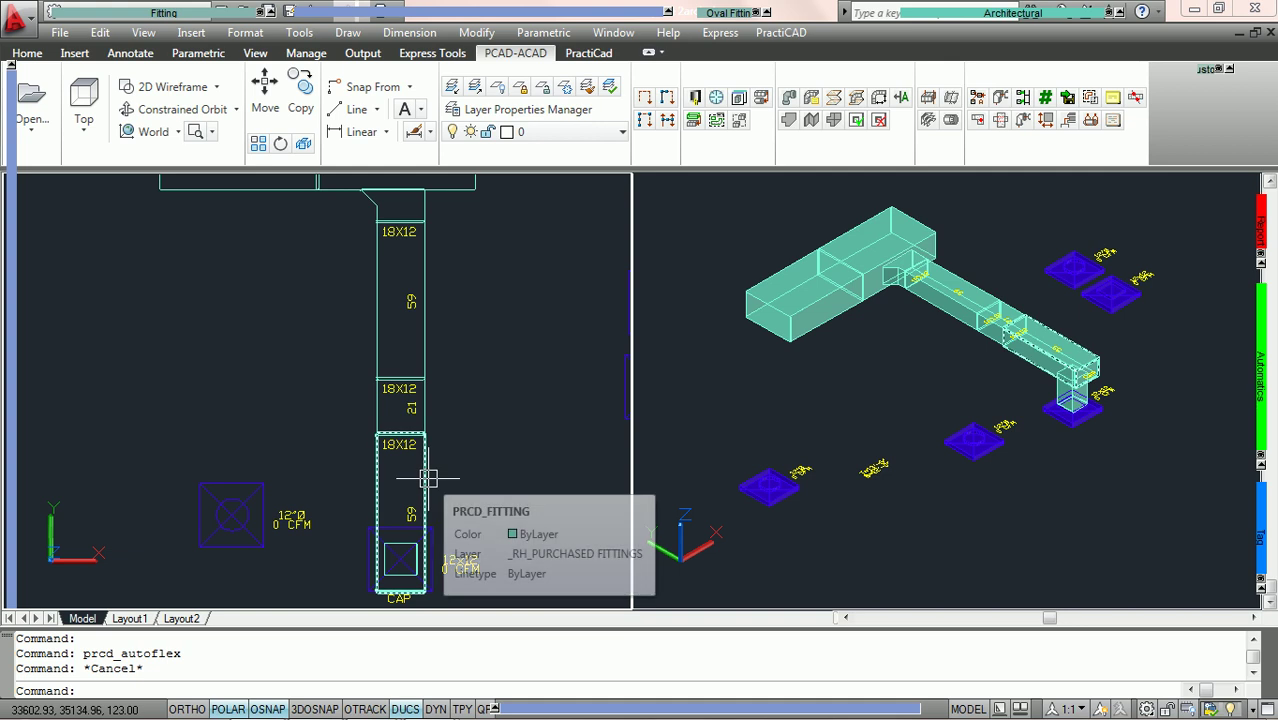
pyautogui.moveTo(427, 409)
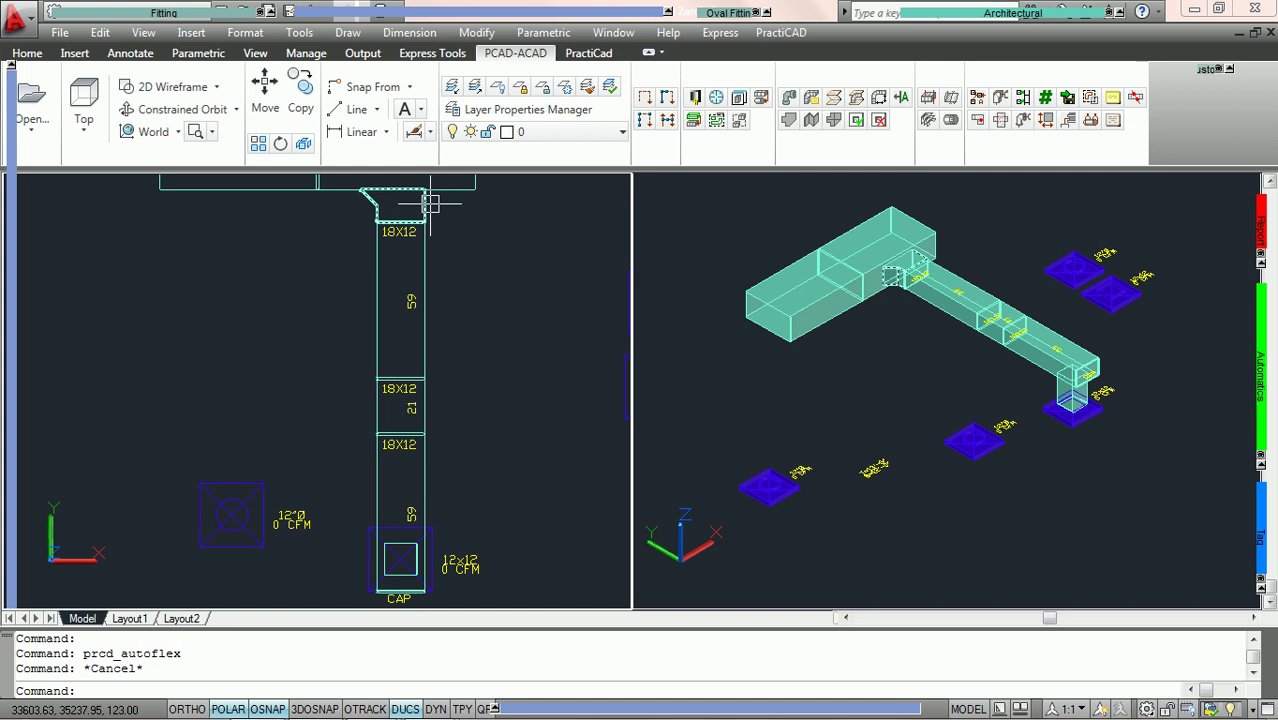
pyautogui.moveTo(431, 204)
# Step: Undo the generated Auto Flex branch and select the 12x12 diffuser below the main duct
pyautogui.hotkey('ctrl', 'z')
pyautogui.hotkey('ctrl', 'z')
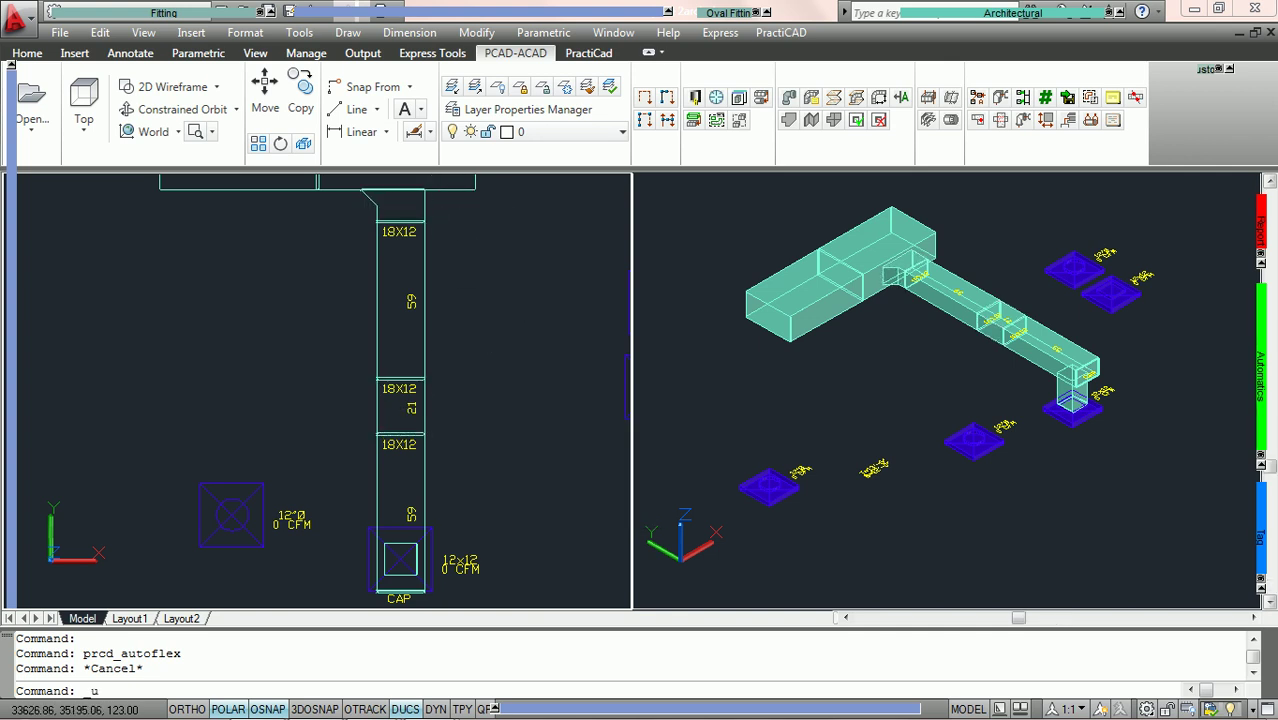
pyautogui.click(406, 517)
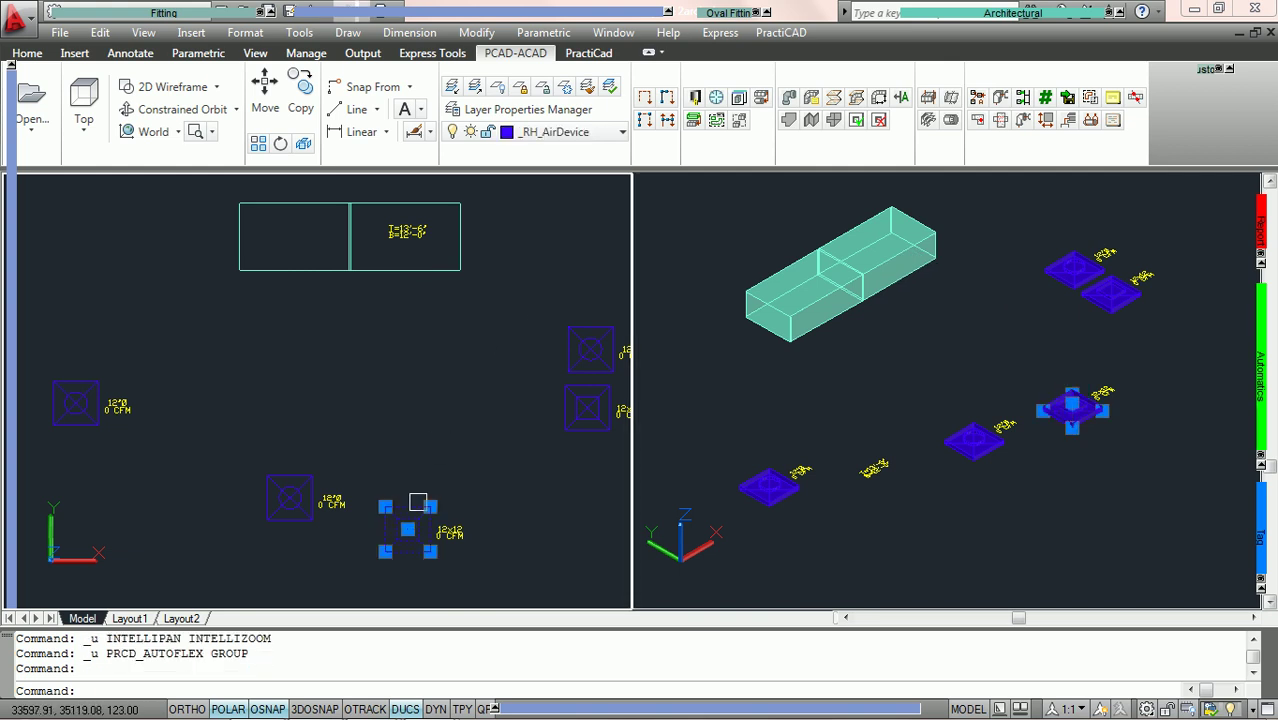
# Step: Add the main duct's second section to the diffuser selection, start Auto Flex and set Use fitting straights to Yes for the Straight route
pyautogui.click(415, 270)
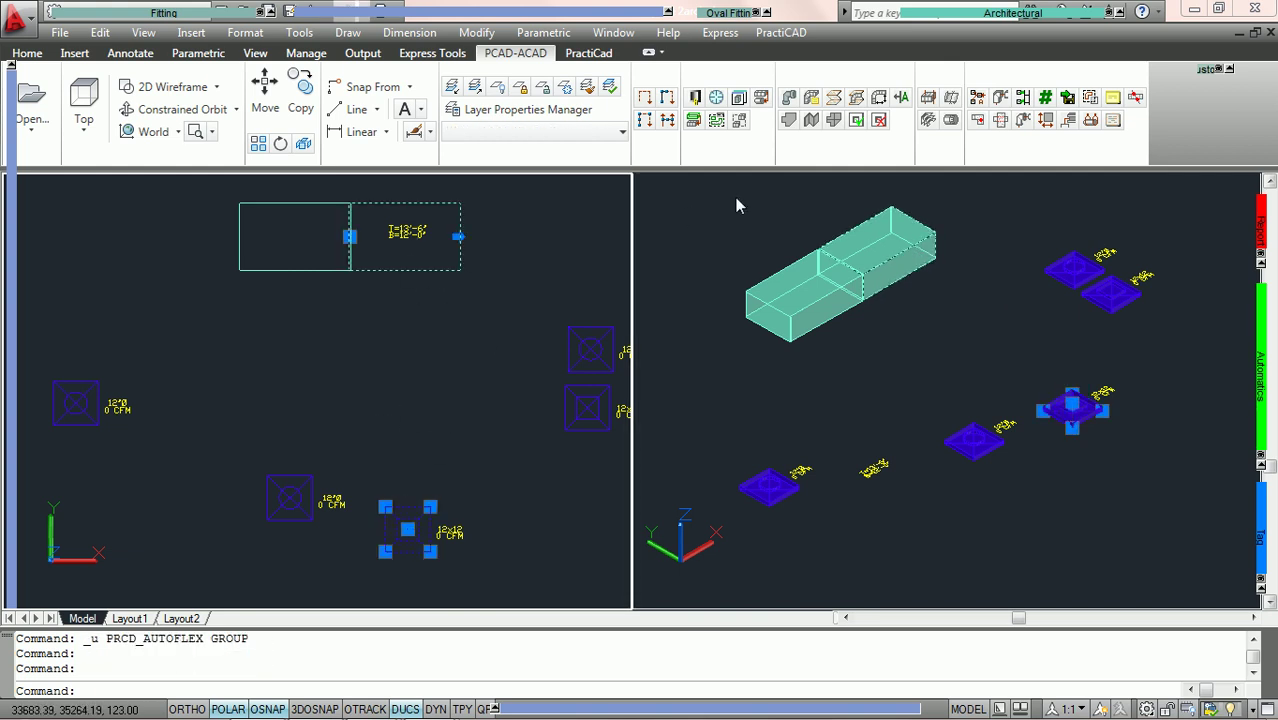
pyautogui.click(1021, 100)
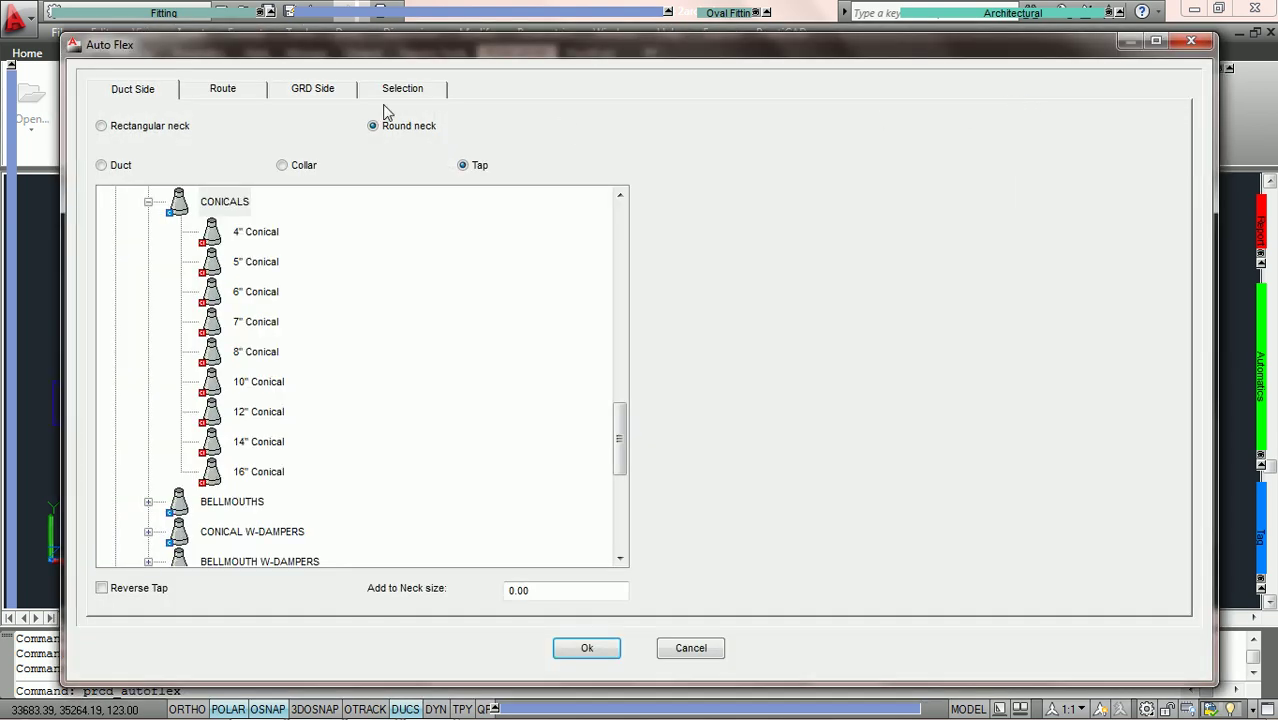
pyautogui.click(222, 90)
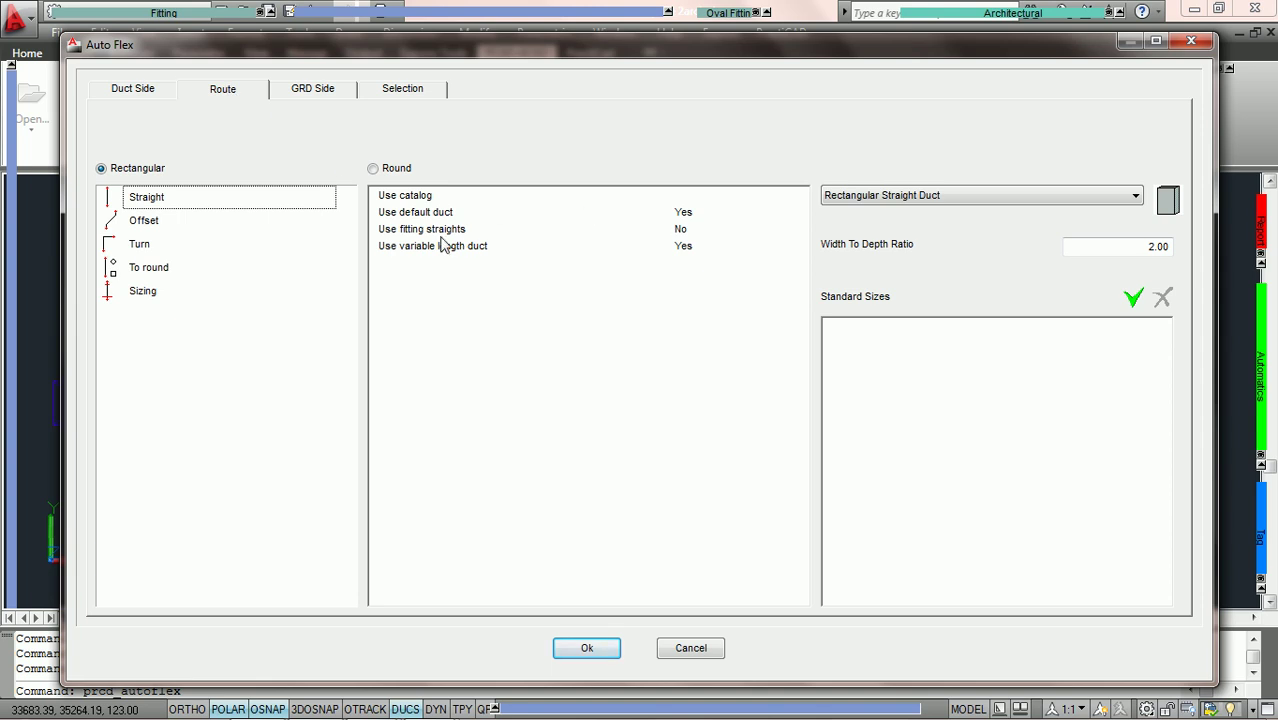
pyautogui.click(681, 229)
pyautogui.click(712, 233)
pyautogui.click(698, 258)
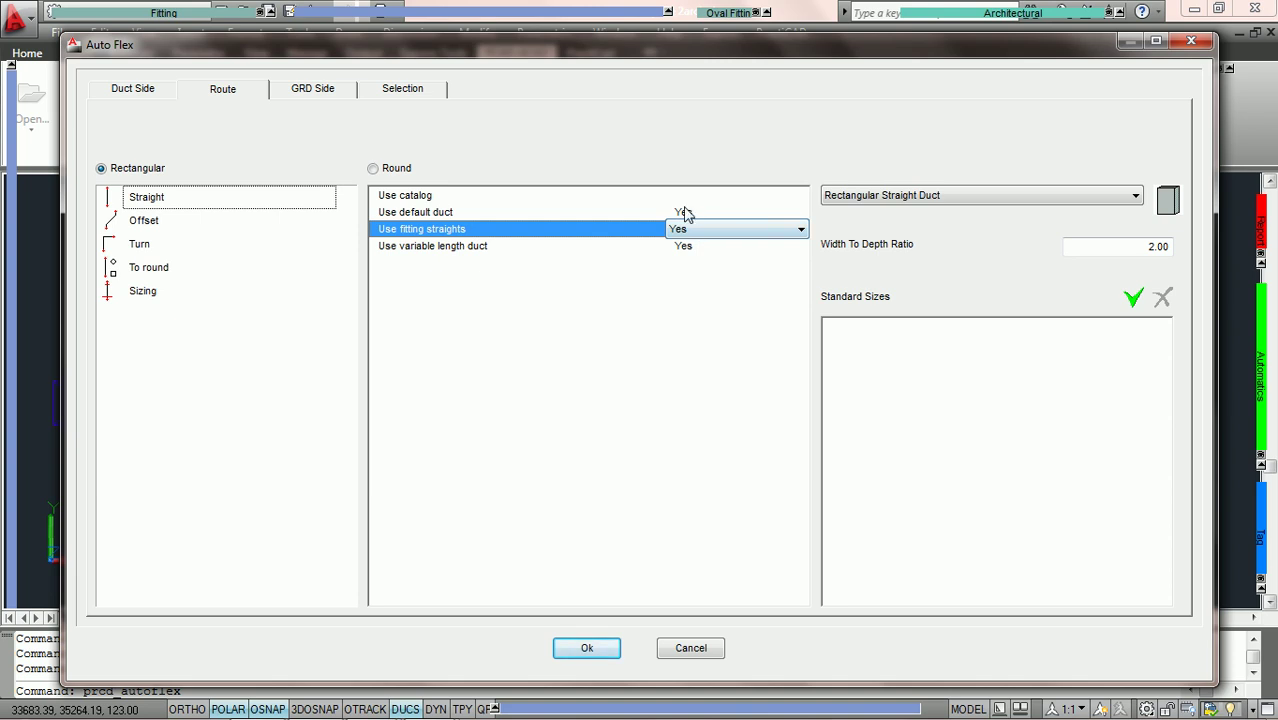
# Step: Keep Use default duct and Use variable length duct at Yes and generate the Auto Flex run to the 12x12 diffuser
pyautogui.click(688, 212)
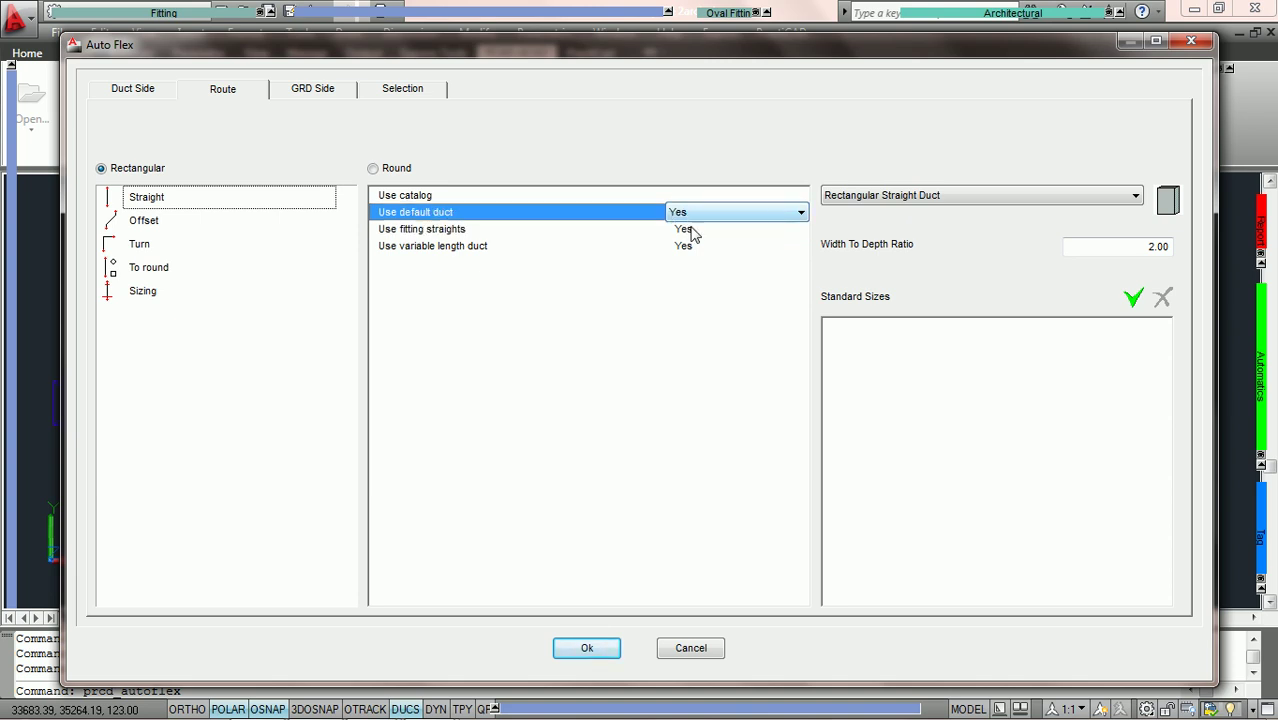
pyautogui.click(691, 230)
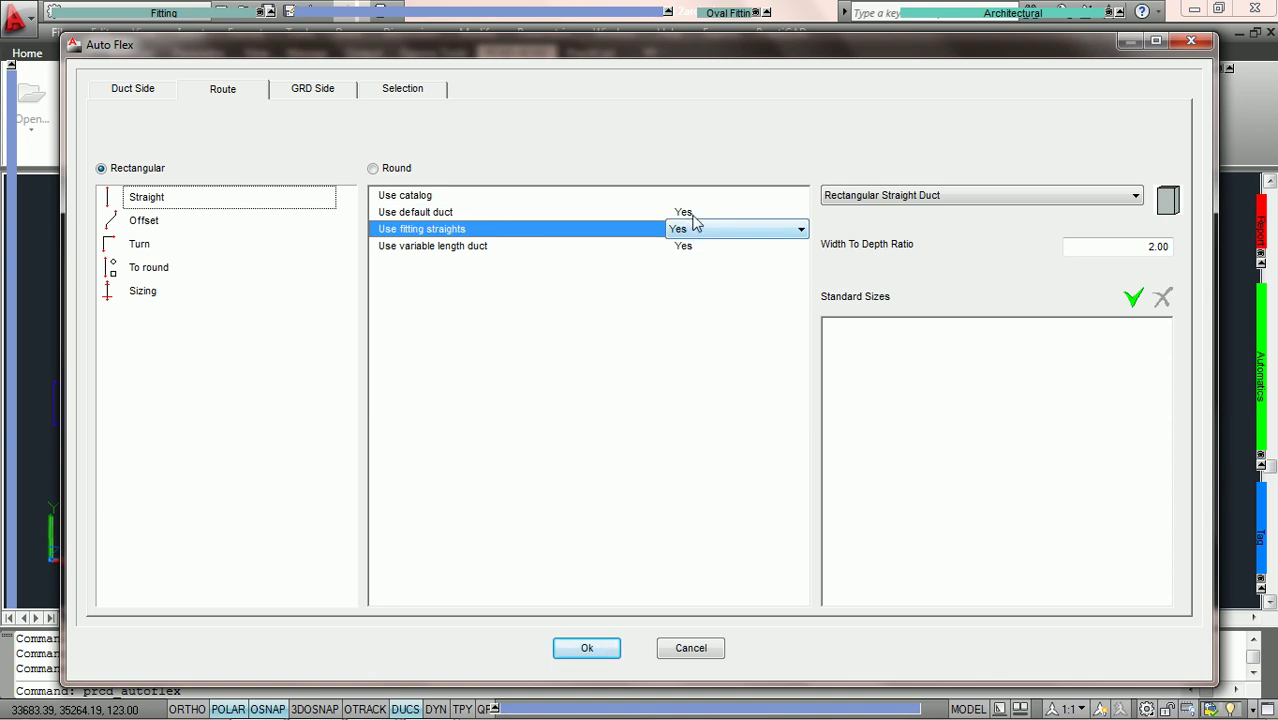
pyautogui.click(689, 247)
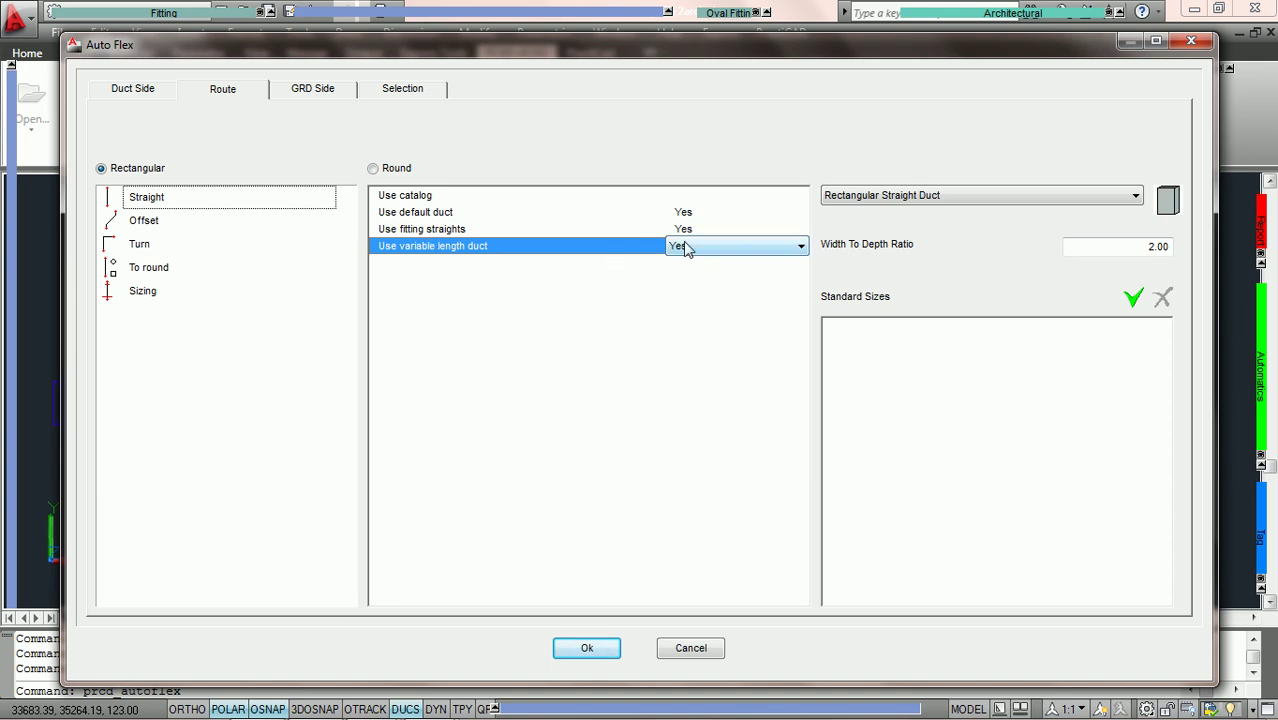
pyautogui.click(698, 250)
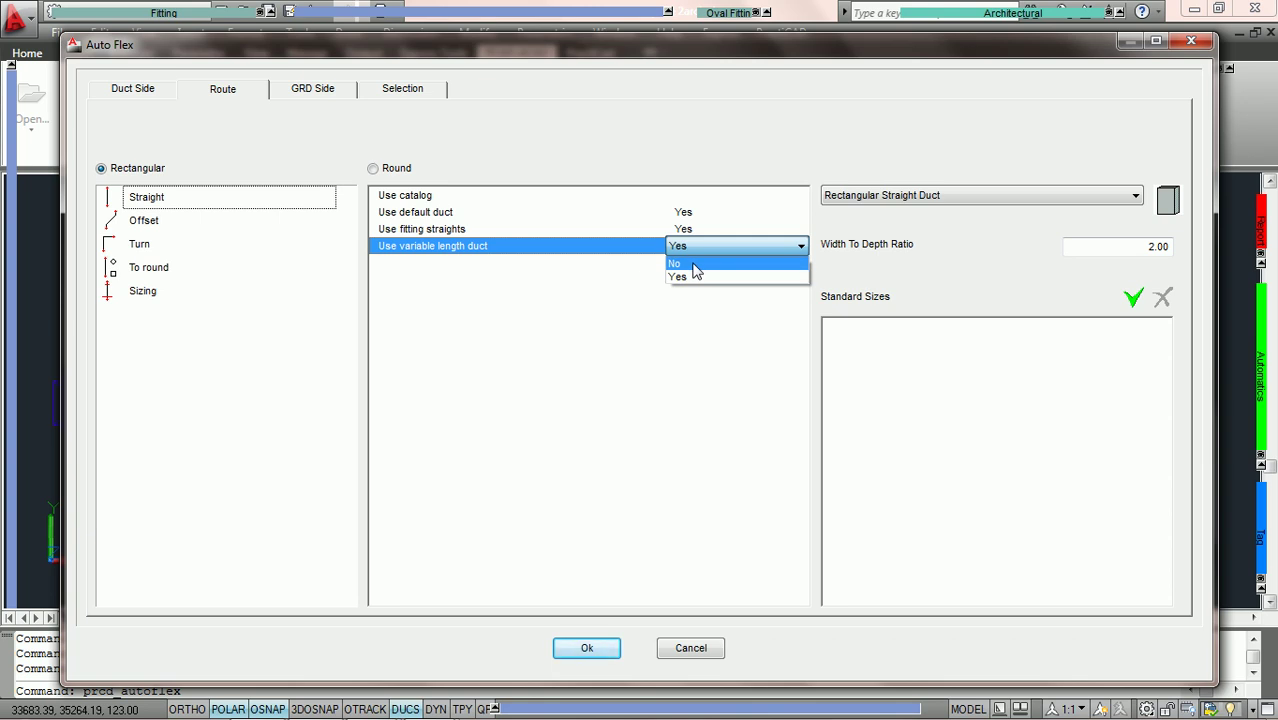
pyautogui.click(699, 248)
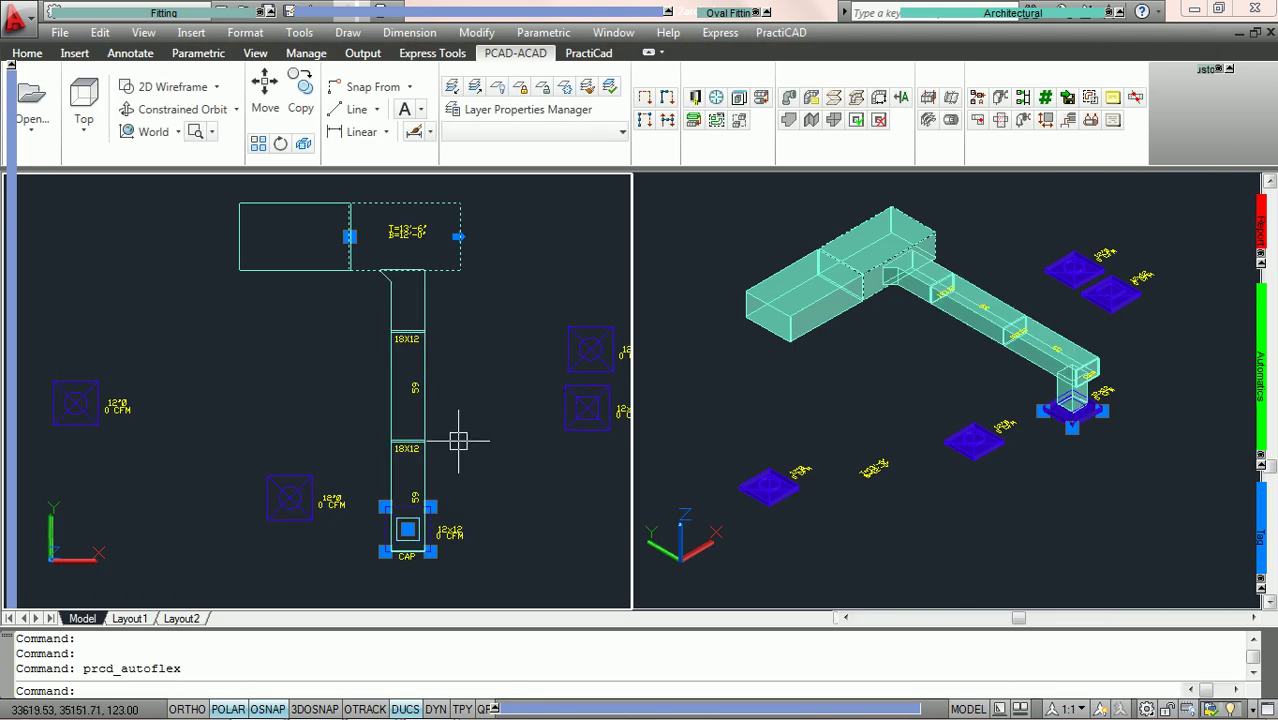
pyautogui.scroll(2, 458, 441)
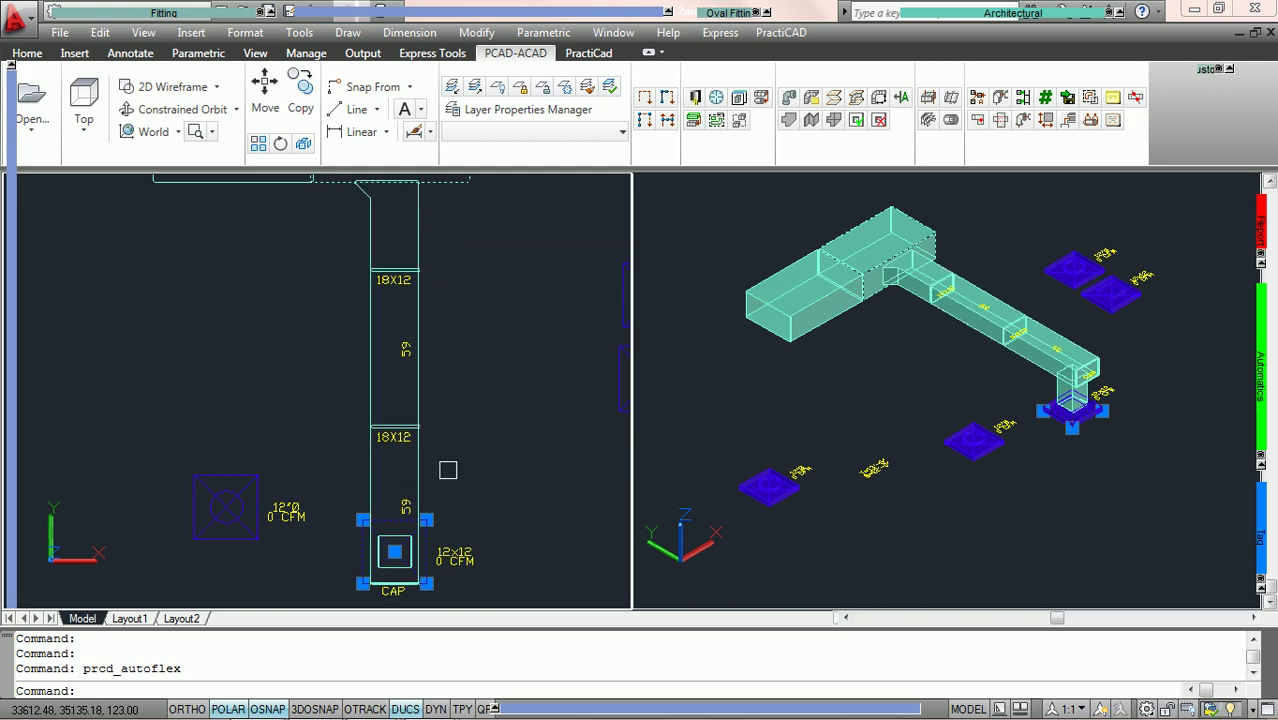
pyautogui.scroll(-2, 488, 422)
pyautogui.scroll(2, 488, 422)
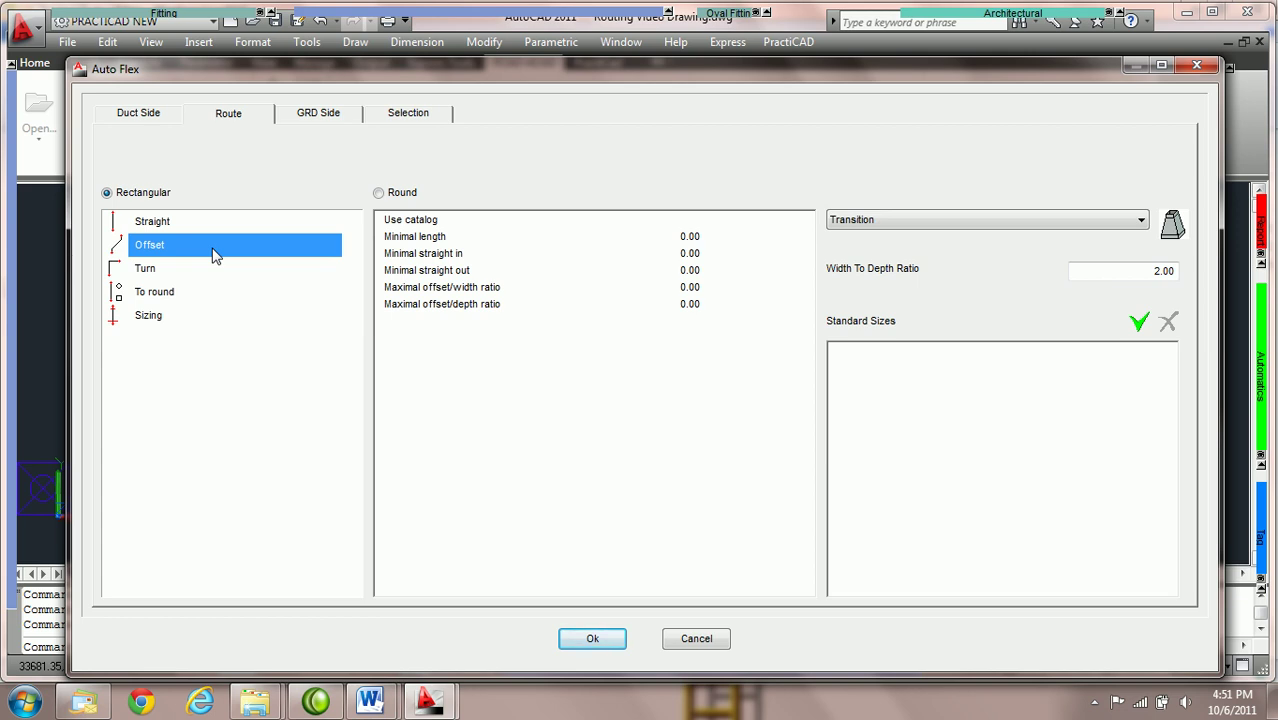
# Step: Set the fitting type for the rectangular Offset route to Finished Length Transition
pyautogui.moveTo(371, 72); pyautogui.dragTo(830, 74)
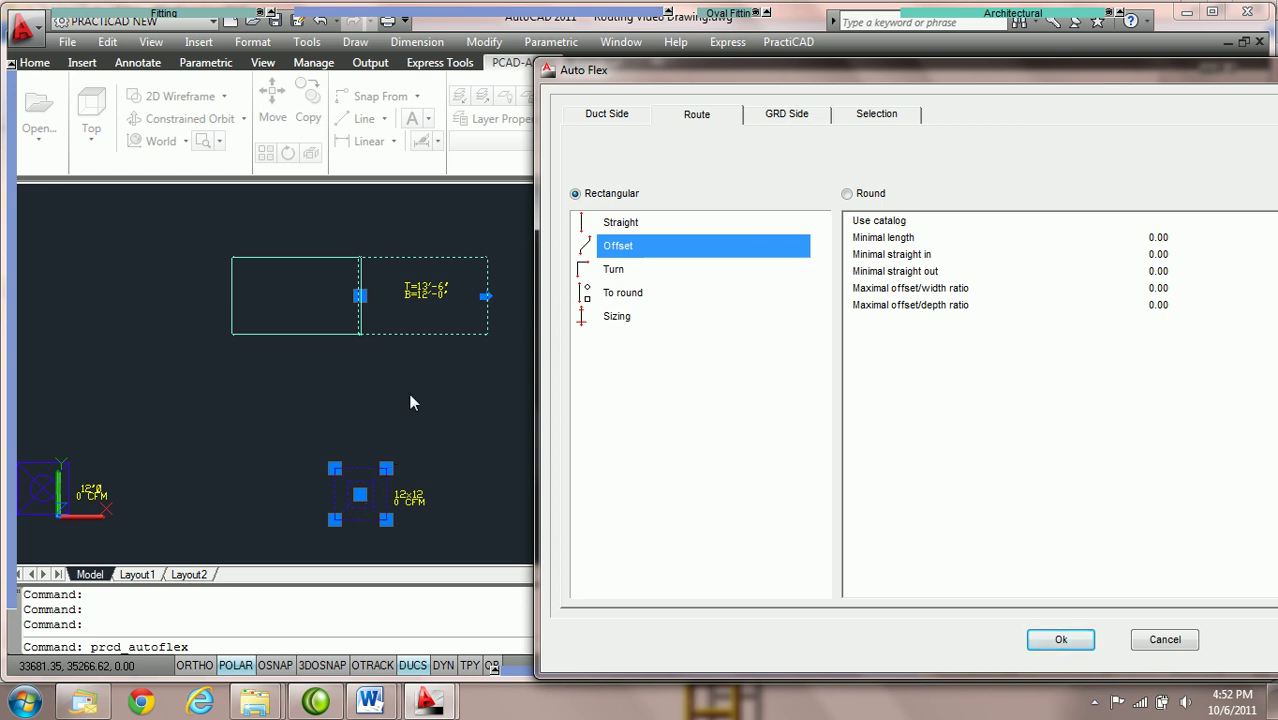
pyautogui.moveTo(688, 67); pyautogui.dragTo(214, 42)
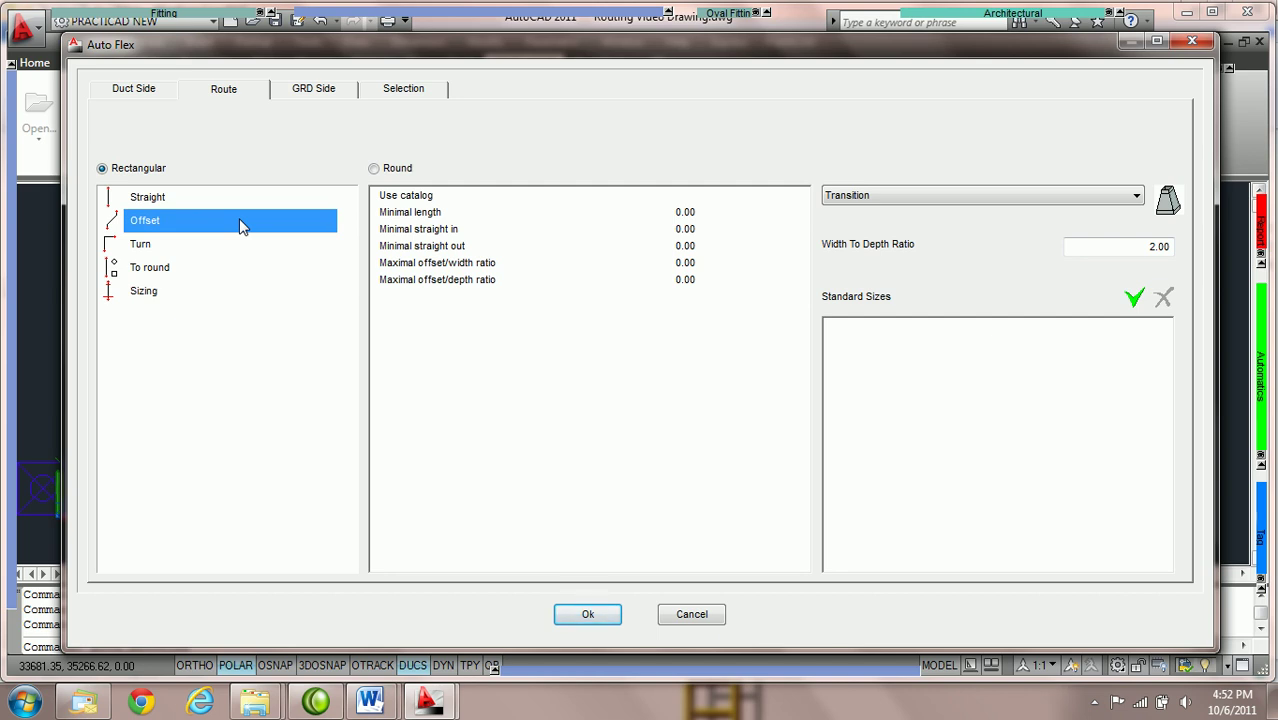
pyautogui.click(988, 199)
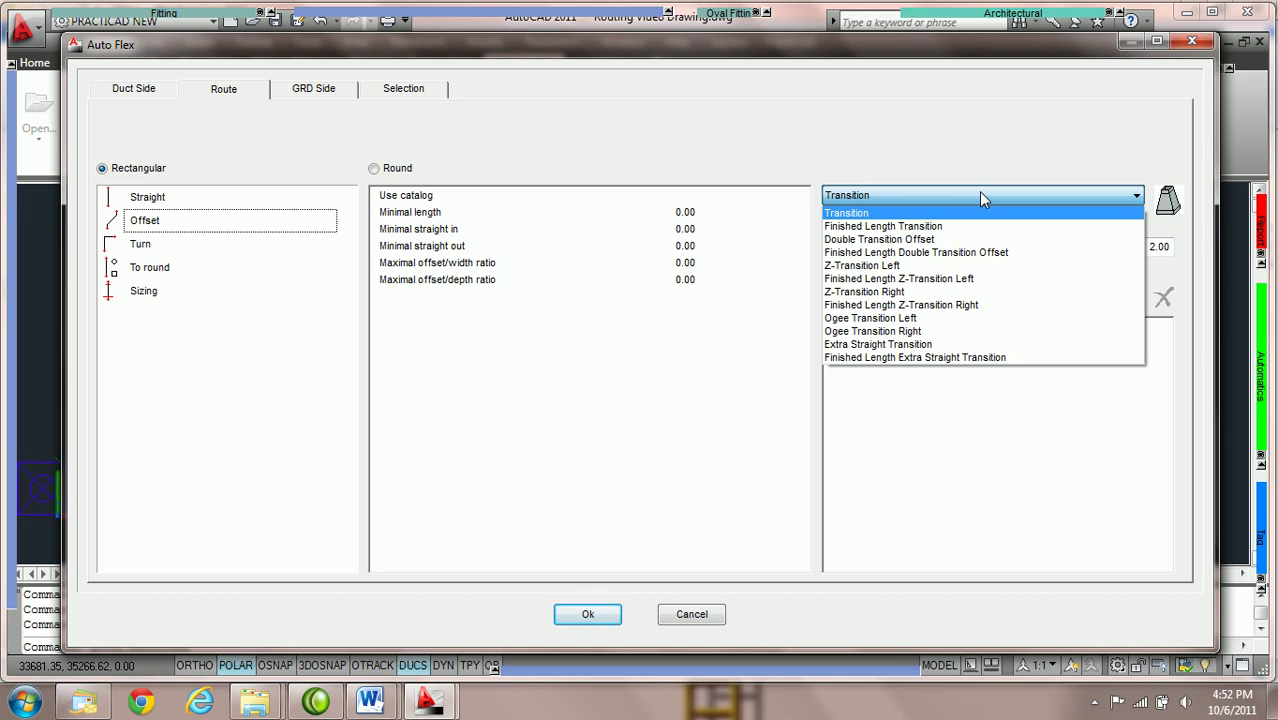
pyautogui.click(936, 227)
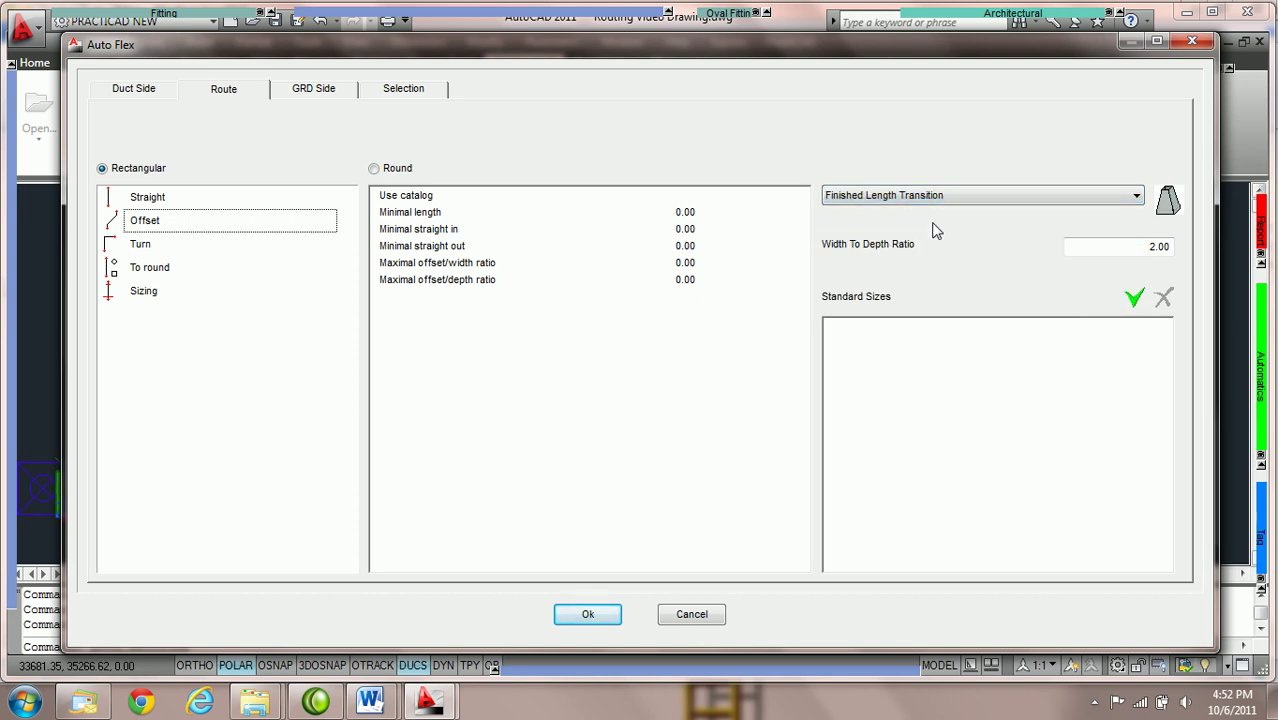
# Step: Leave the Offset route's catalog blank and minimal length at 0.00, and set its minimal straight in and straight out to 2
pyautogui.click(700, 199)
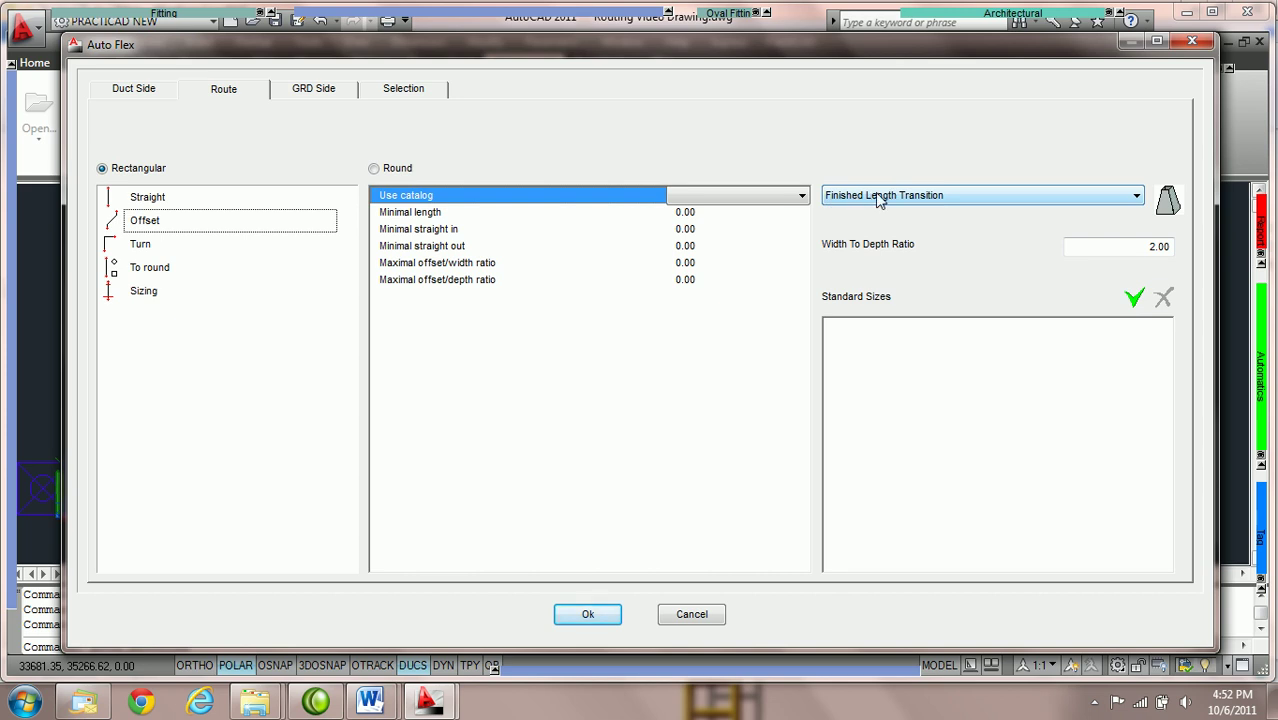
pyautogui.click(700, 213)
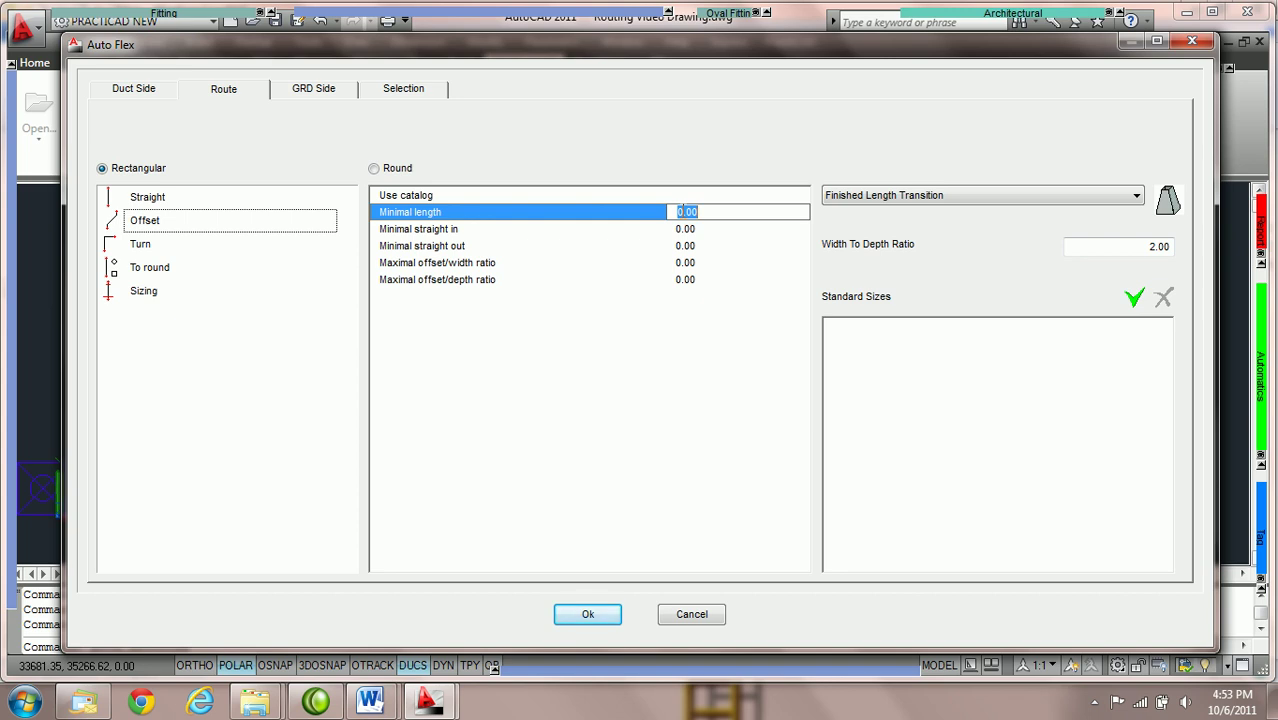
pyautogui.click(705, 228)
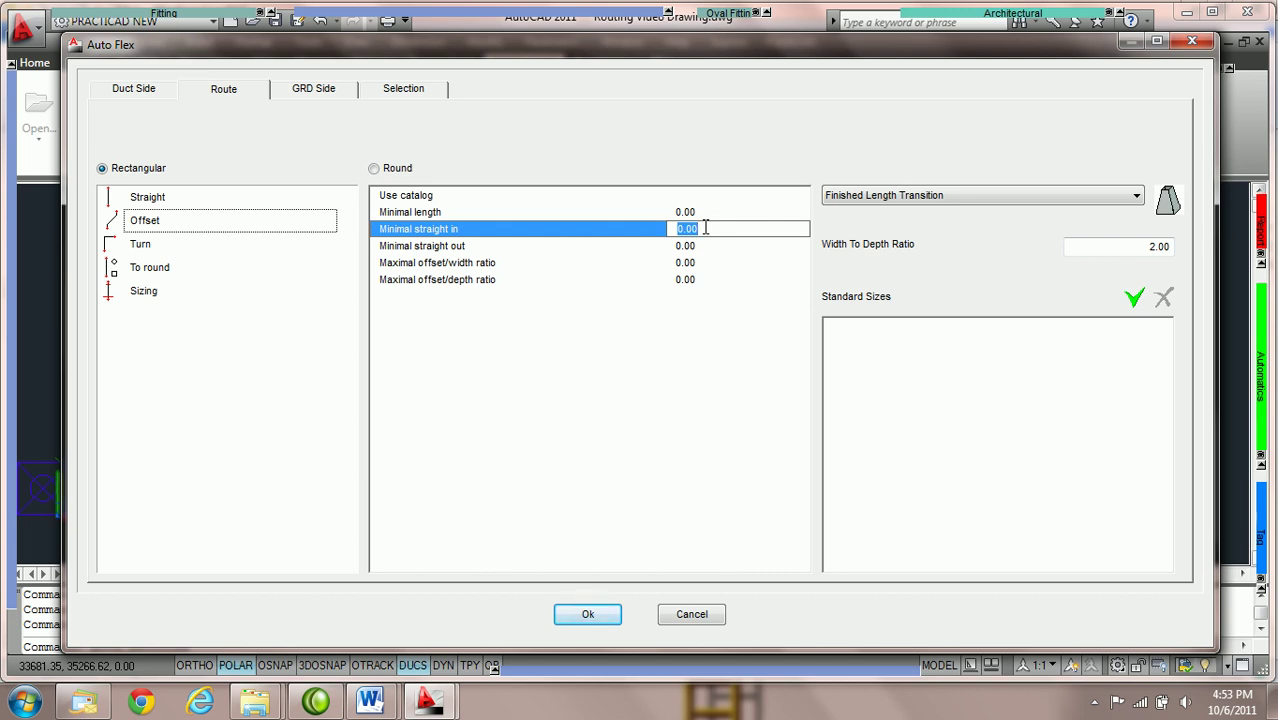
pyautogui.write('2')
pyautogui.press('Return')
pyautogui.write('2')
pyautogui.press('Return')
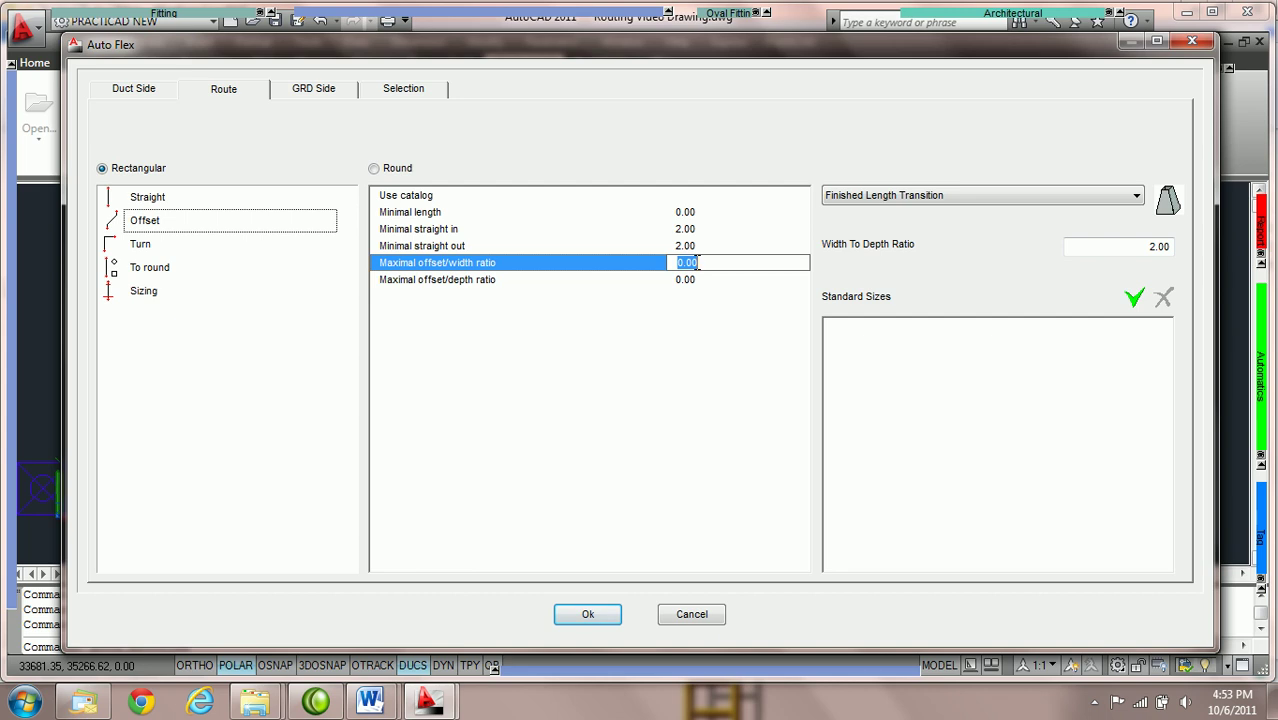
# Step: Set the Offset route's maximal offset/width ratio and maximal offset/depth ratio to 8
pyautogui.click(700, 279)
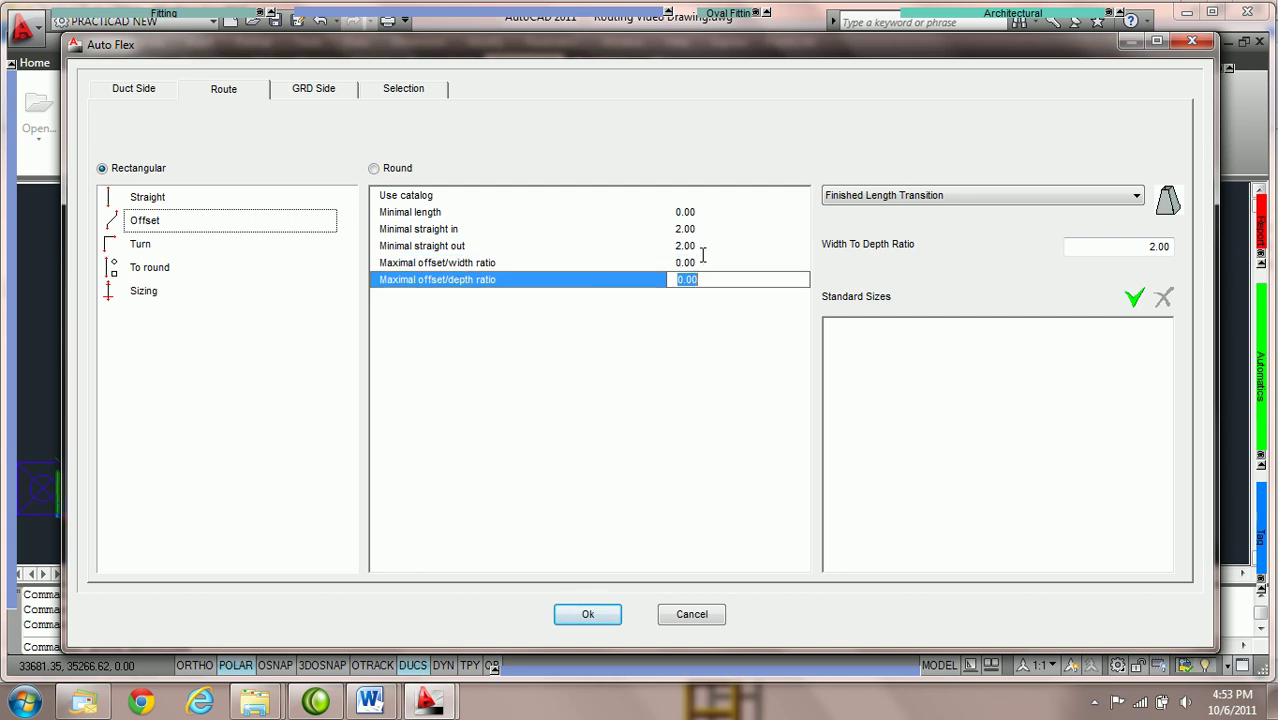
pyautogui.click(700, 262)
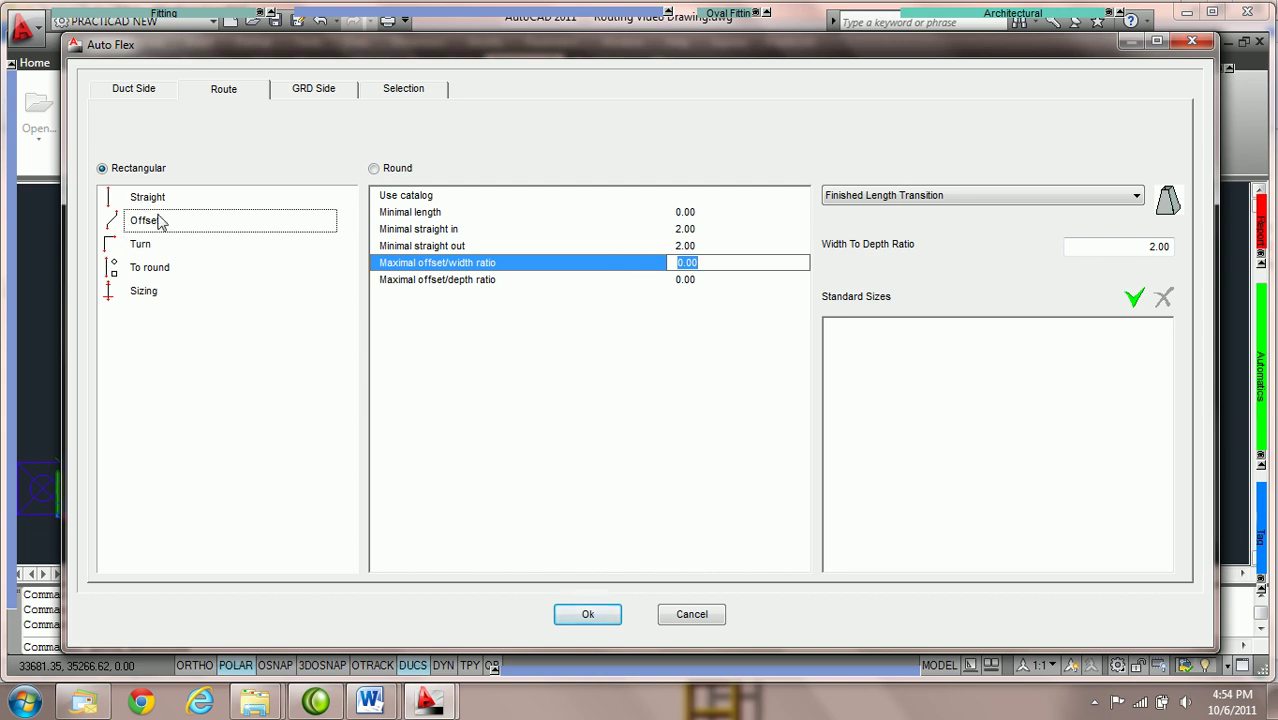
pyautogui.click(141, 250)
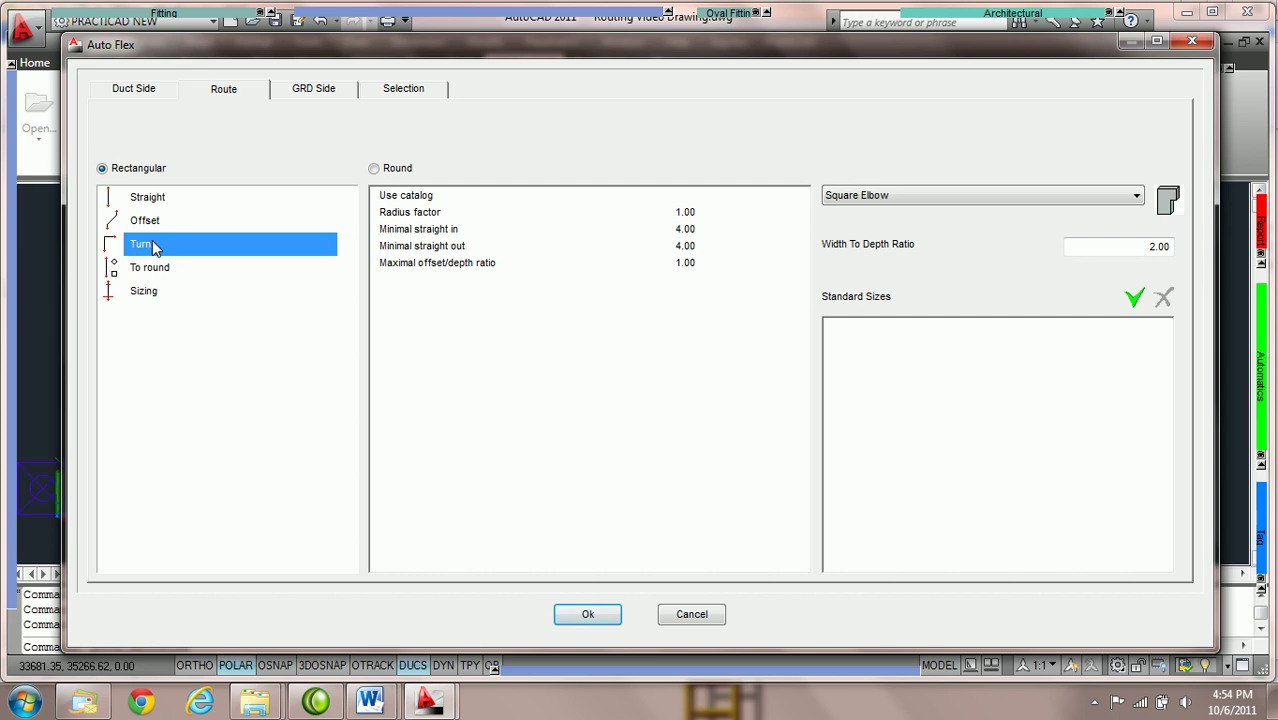
pyautogui.click(154, 222)
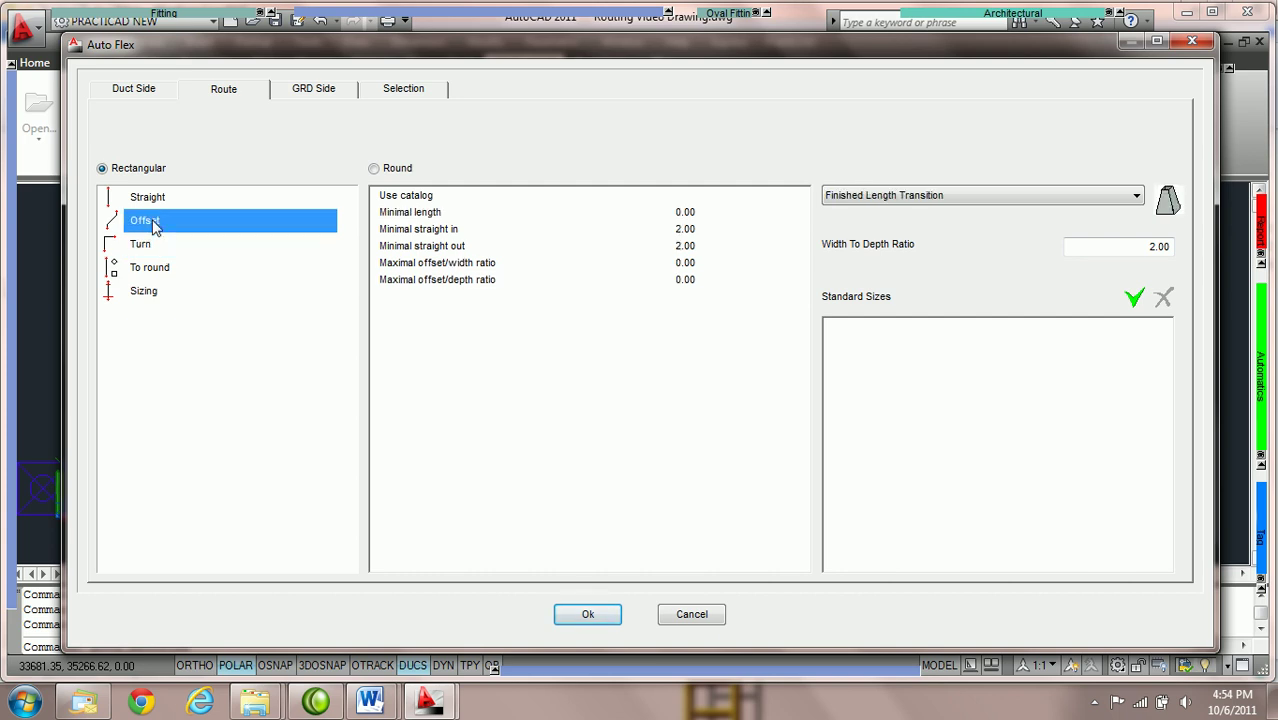
pyautogui.click(686, 263)
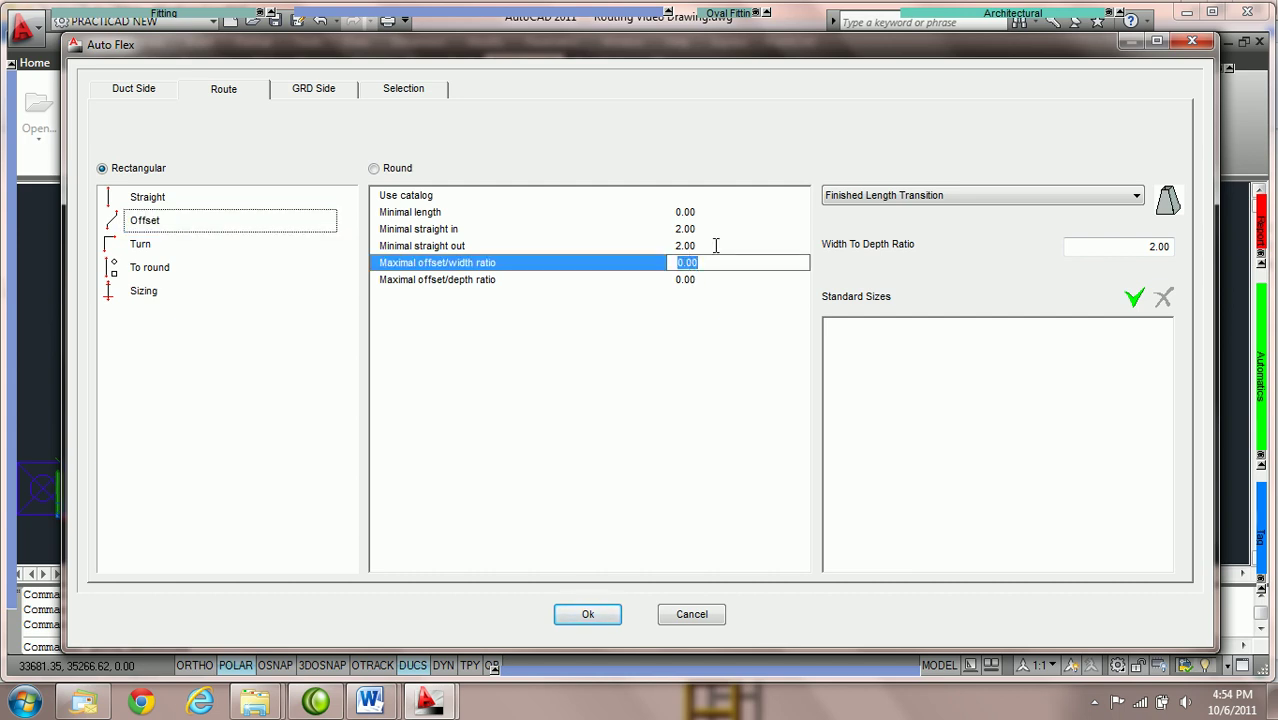
pyautogui.write('8')
pyautogui.press('Tab')
pyautogui.write('8')
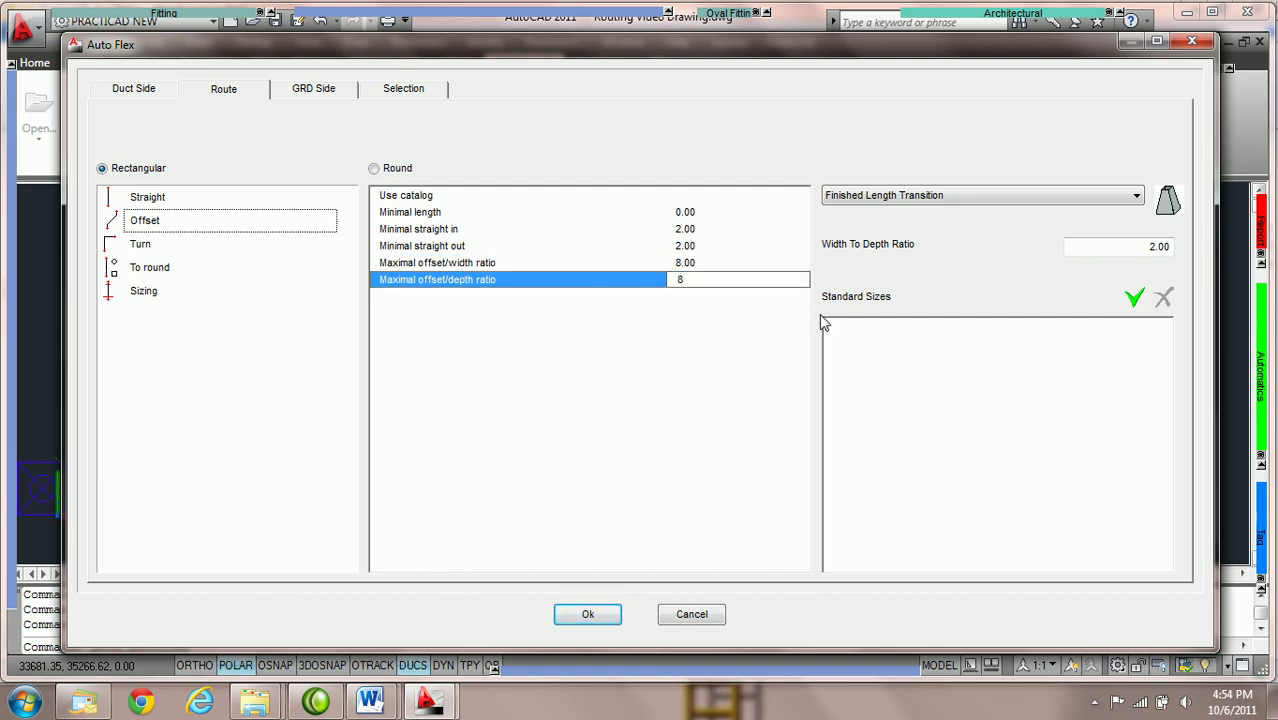
# Step: Generate the Auto Flex branch with the offset transition from the main duct to the 12x12 diffuser
pyautogui.click(709, 263)
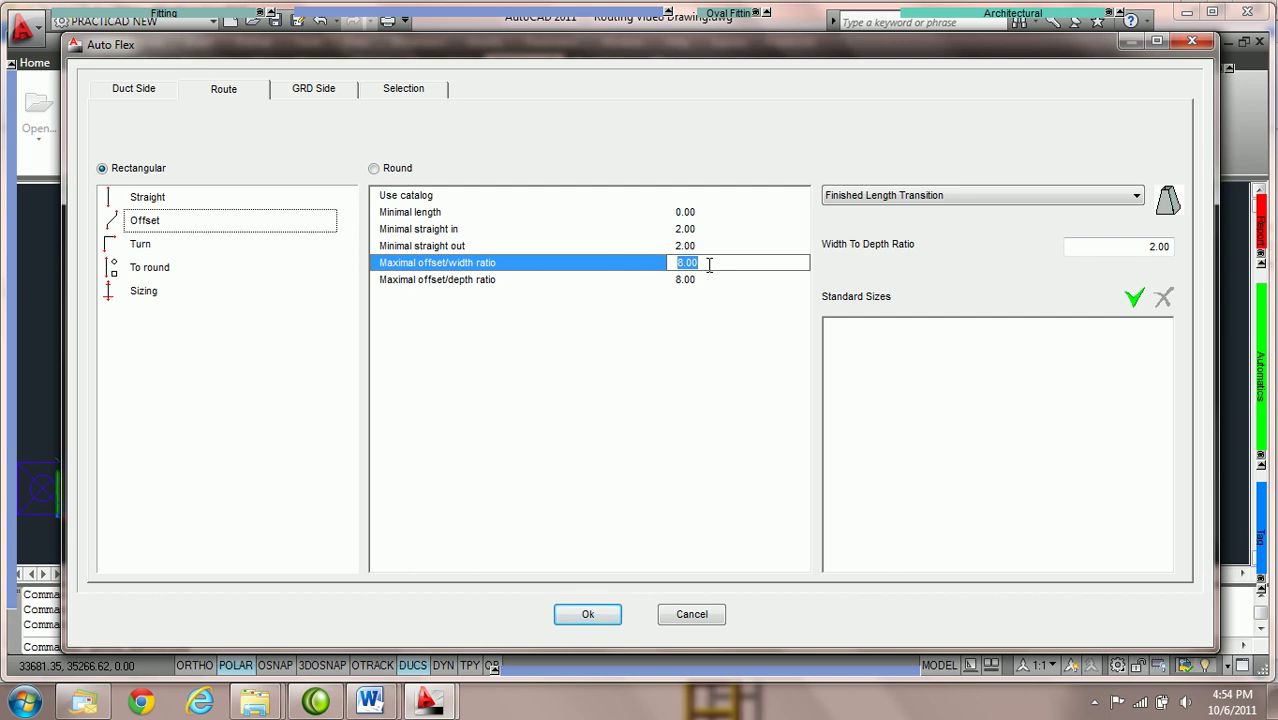
pyautogui.click(588, 614)
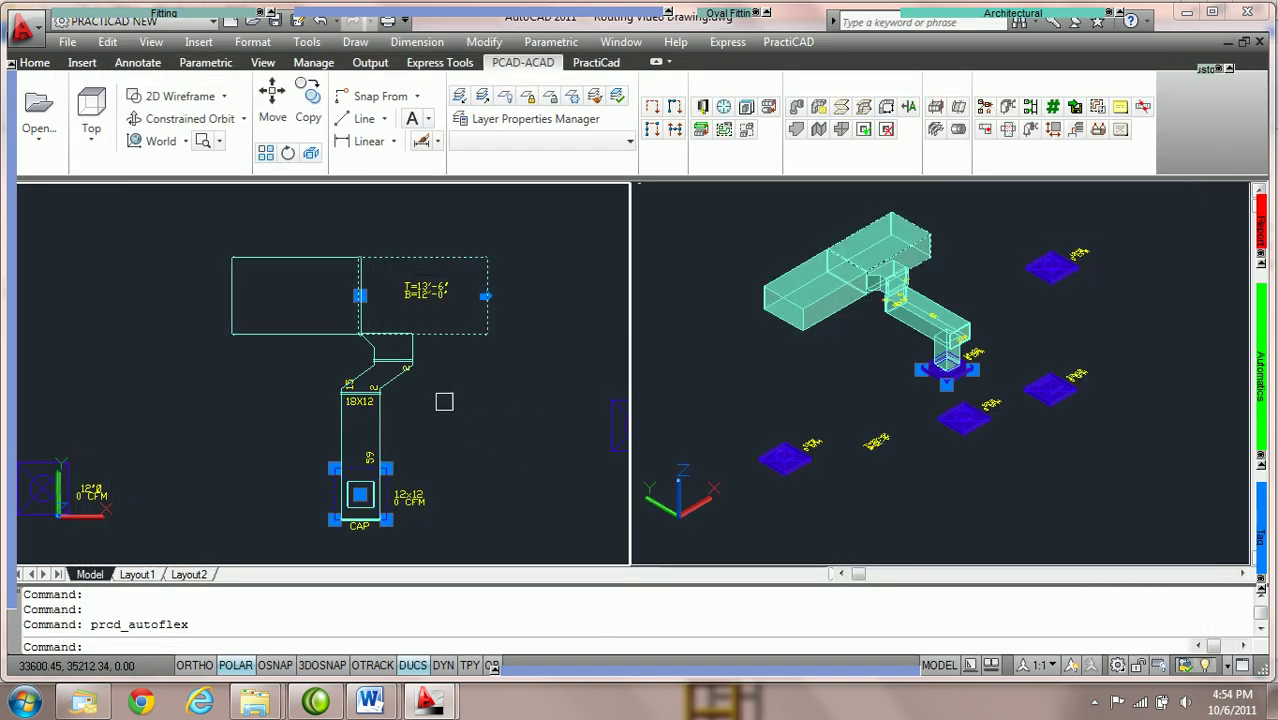
pyautogui.scroll(1, 420, 407)
pyautogui.moveTo(422, 303); pyautogui.dragTo(430, 276, button='middle')
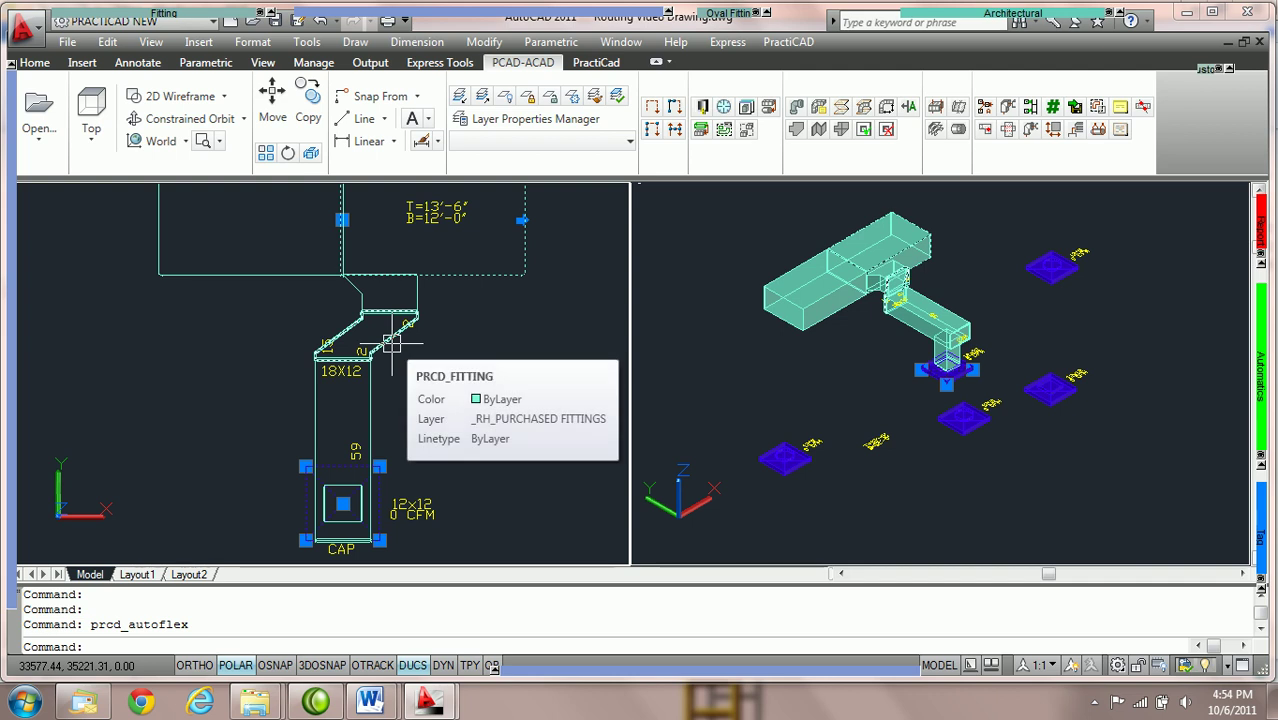
pyautogui.scroll(2, 392, 343)
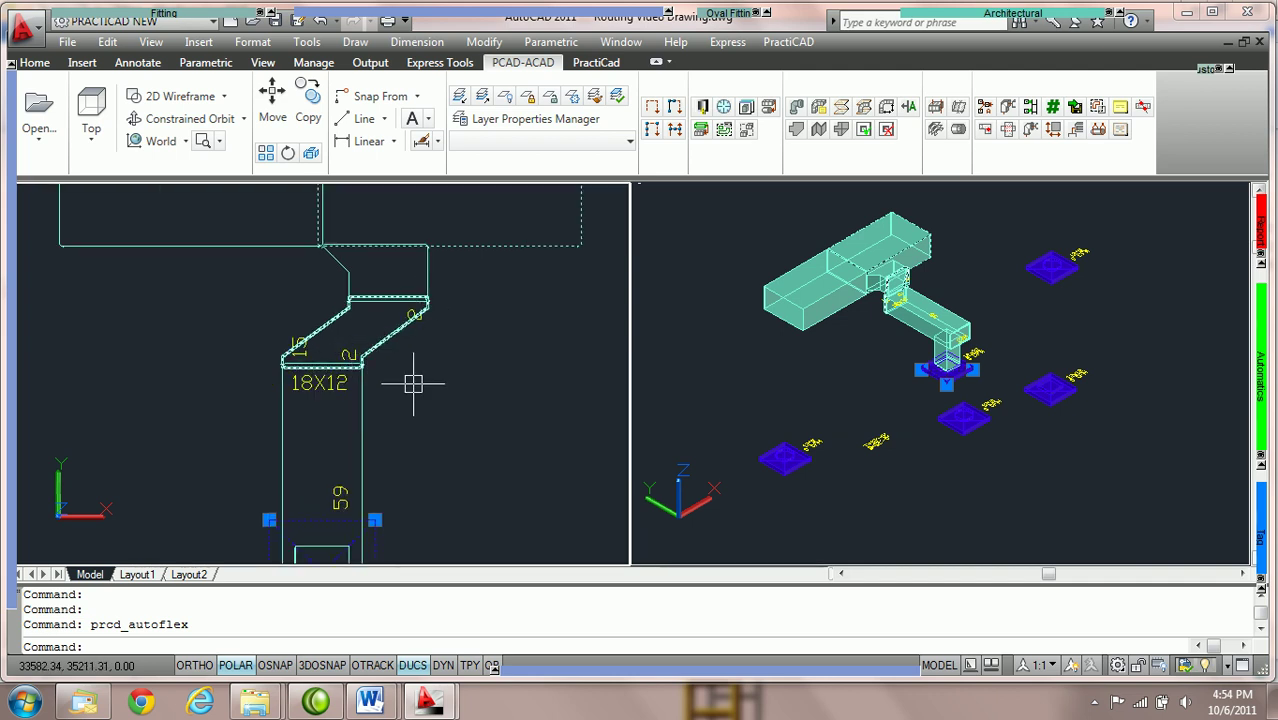
pyautogui.scroll(-2, 414, 400)
pyautogui.moveTo(414, 400); pyautogui.dragTo(414, 335, button='middle')
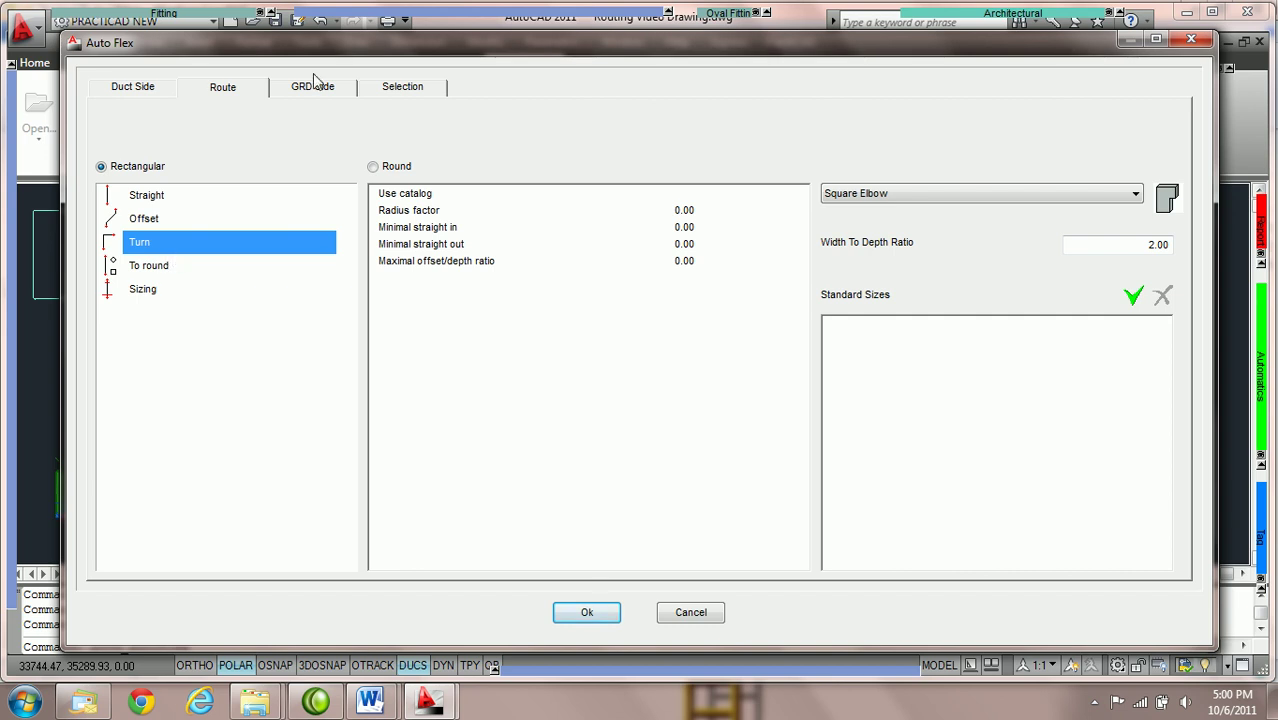
# Step: Set the fitting type for the rectangular Turn route to Square Elbow
pyautogui.moveTo(293, 55); pyautogui.dragTo(812, 72)
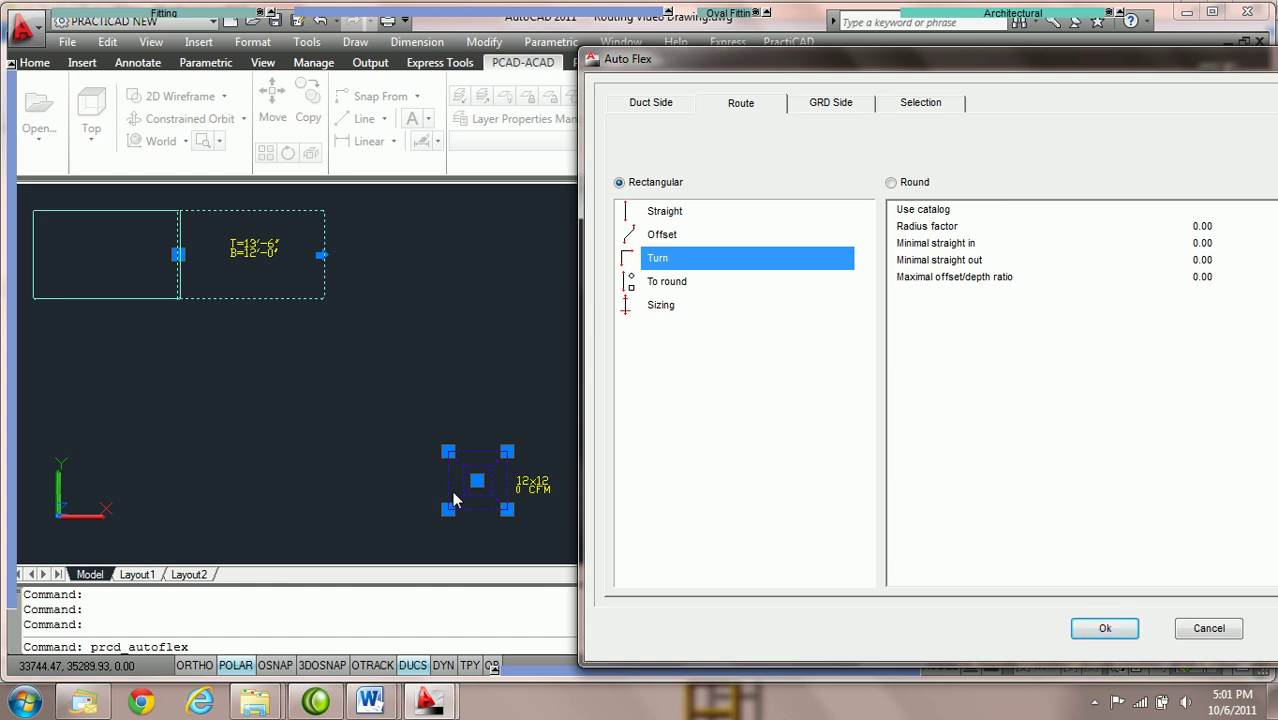
pyautogui.moveTo(810, 60); pyautogui.dragTo(296, 43)
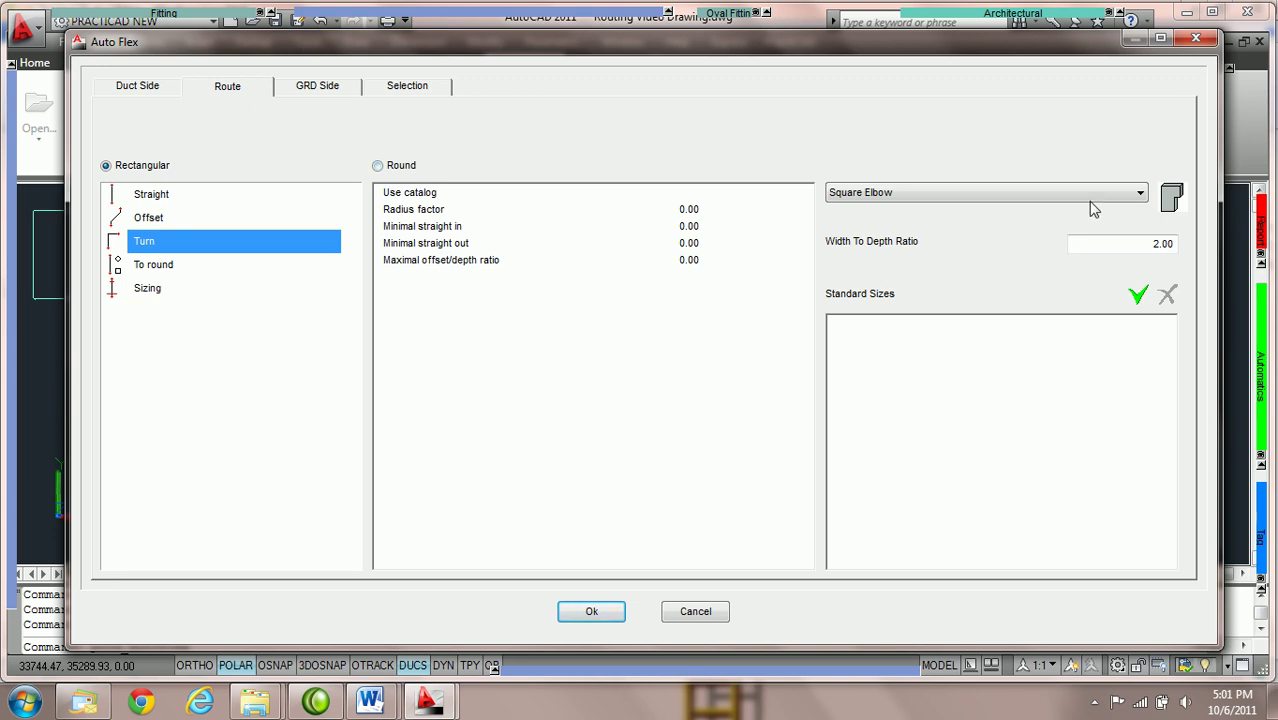
pyautogui.click(1056, 198)
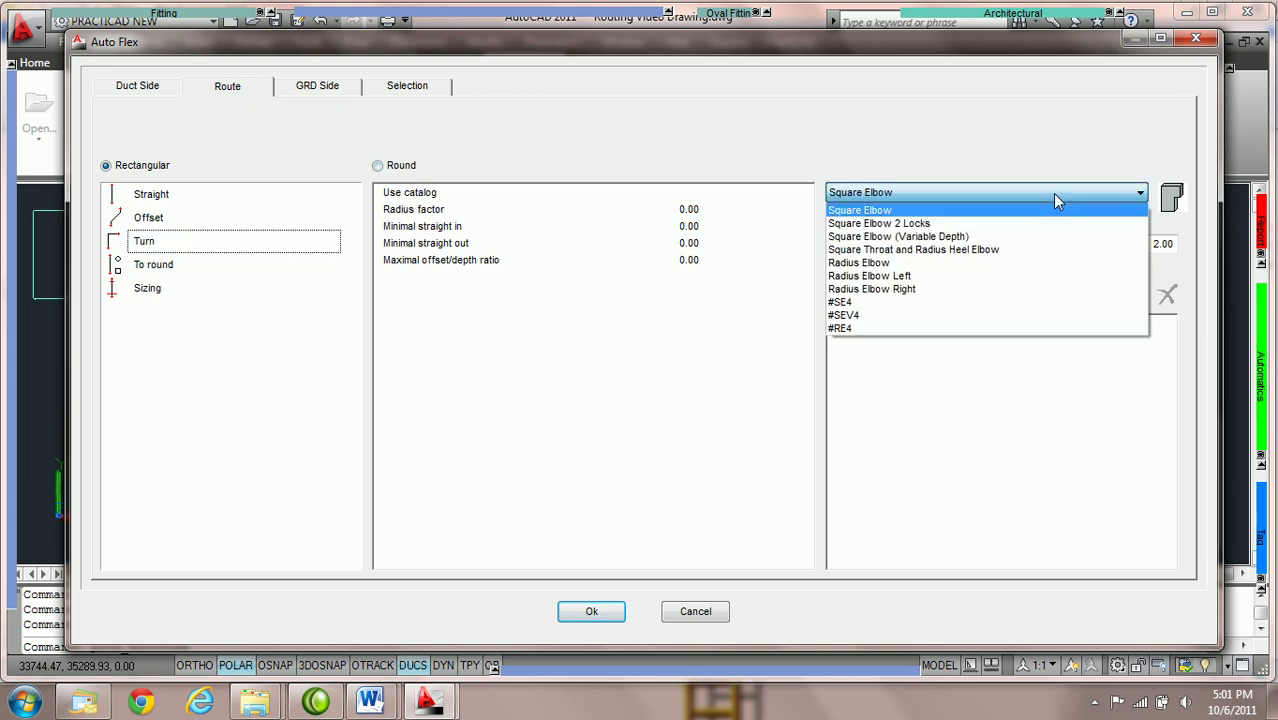
pyautogui.click(890, 211)
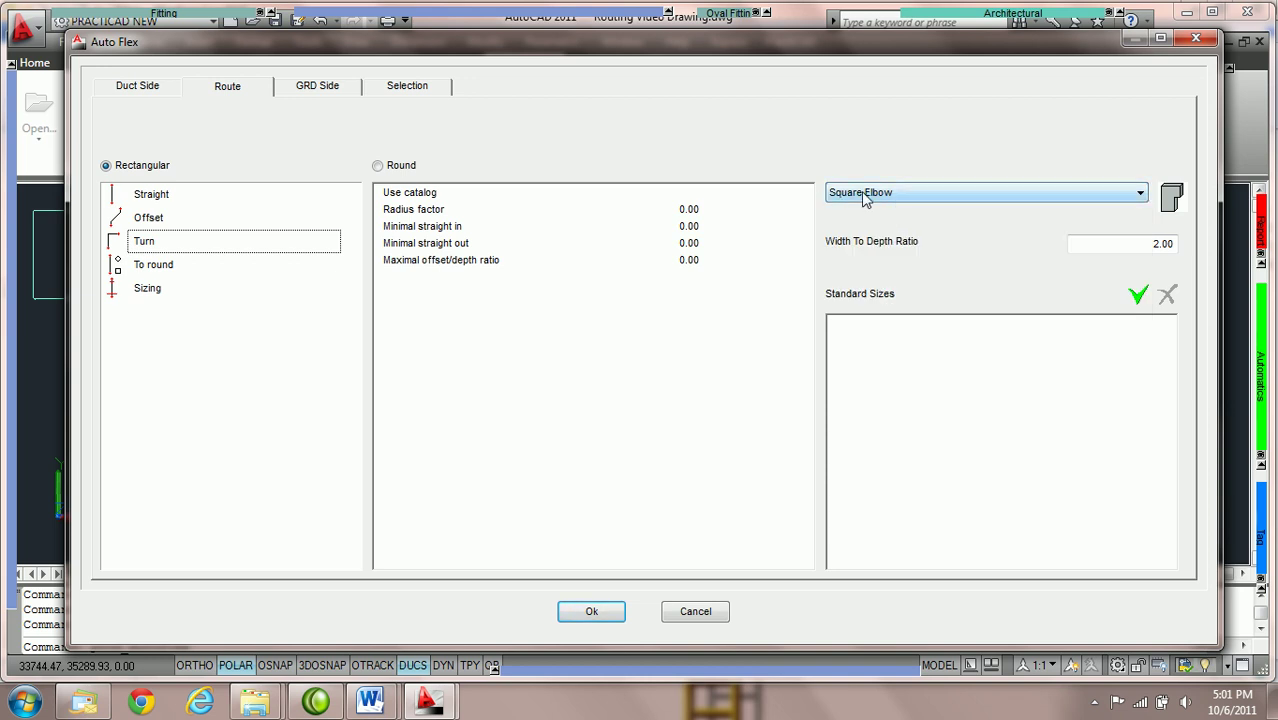
# Step: Leave the Turn route's catalog blank, set its radius factor to 1, and set minimal straight in and straight out to 4
pyautogui.click(688, 197)
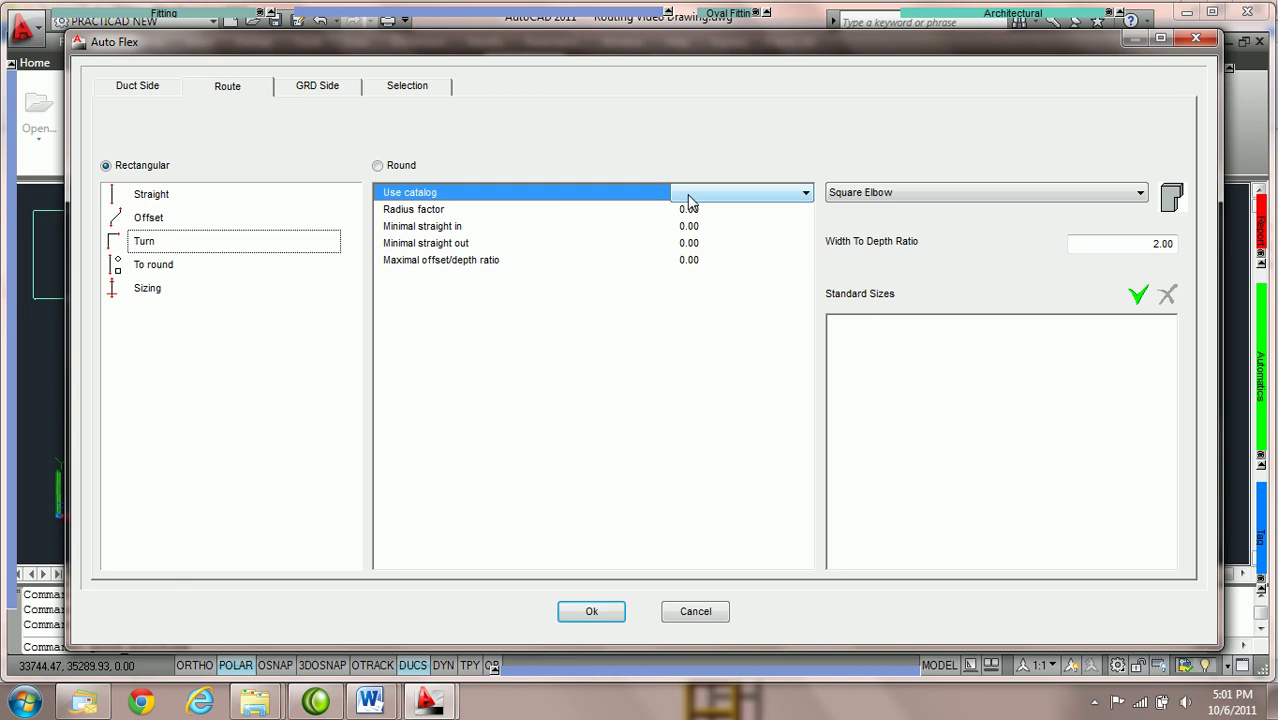
pyautogui.click(761, 194)
pyautogui.click(714, 200)
pyautogui.click(707, 210)
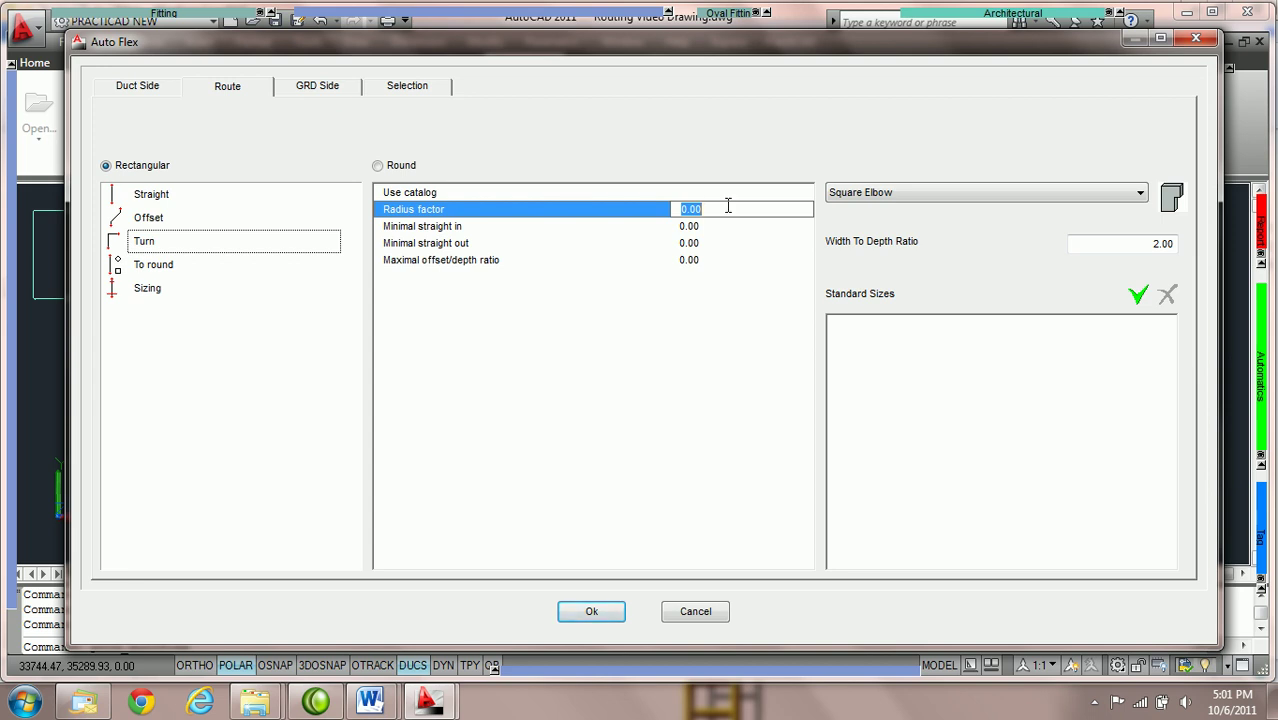
pyautogui.write('1')
pyautogui.click(690, 226)
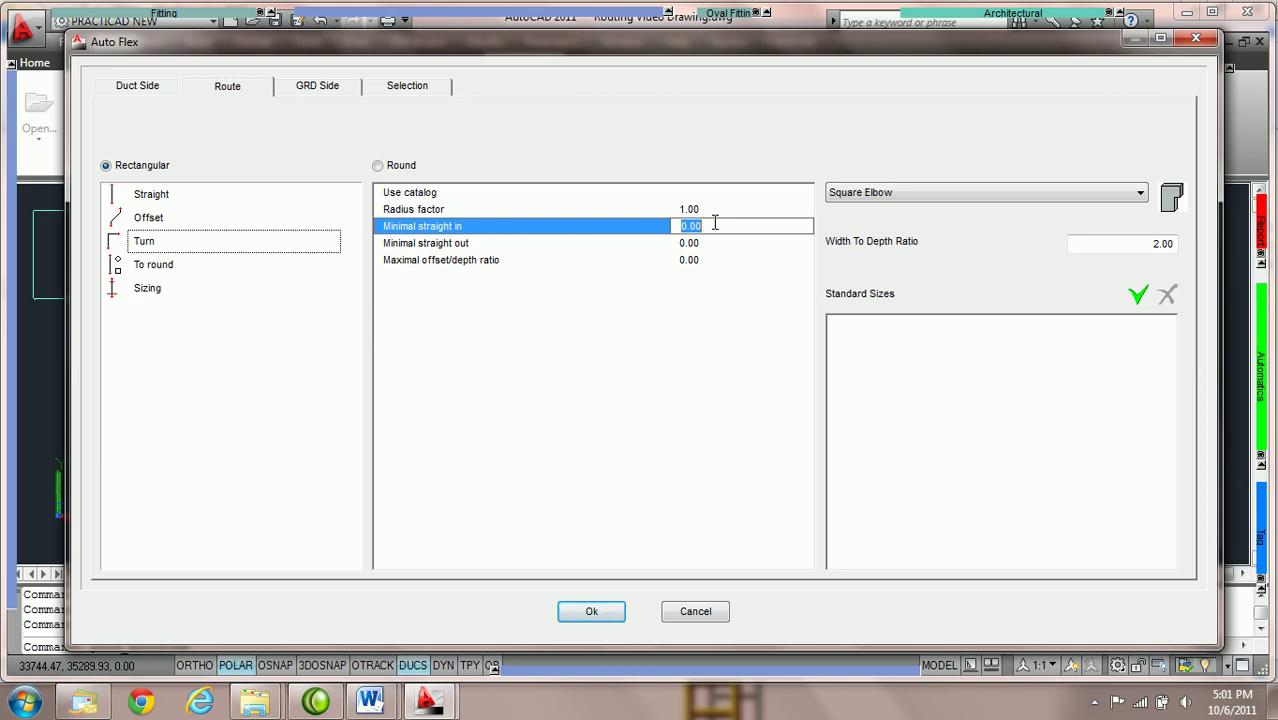
pyautogui.write('4')
pyautogui.press('Tab')
pyautogui.write('4')
pyautogui.press('Tab')
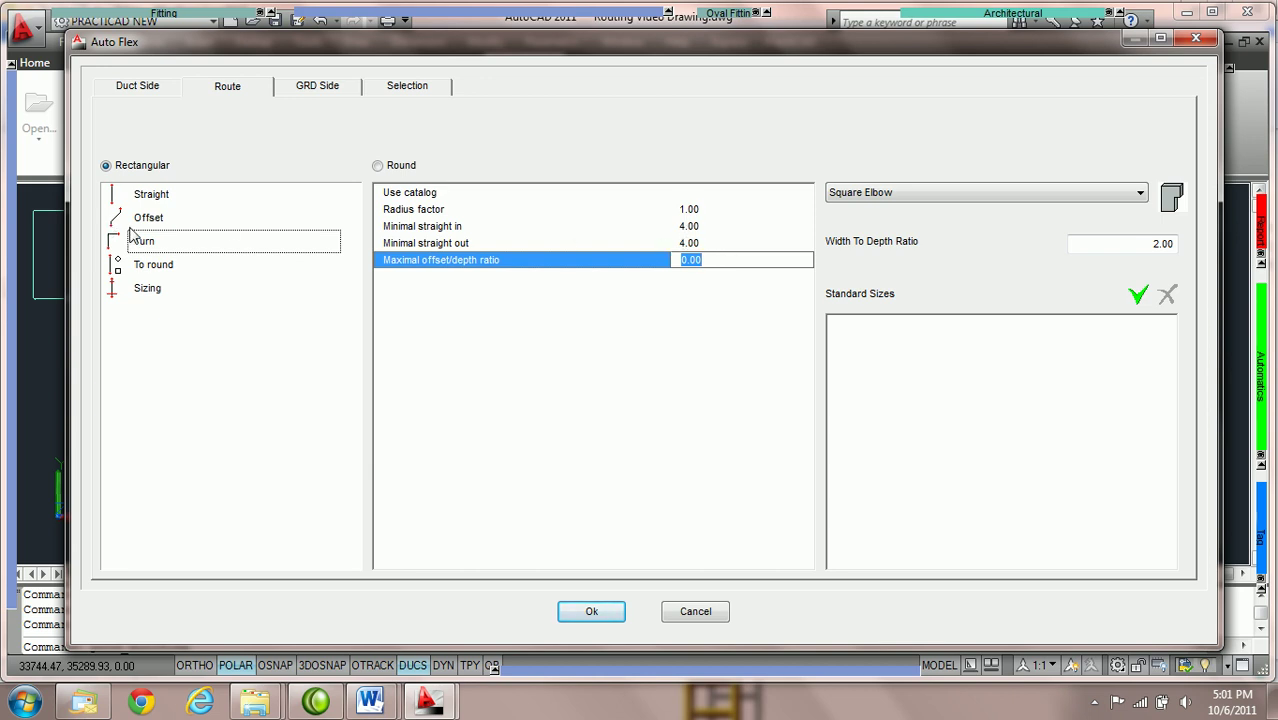
# Step: Generate the Auto Flex branch with the square elbow turn from the main duct to the 12x12 diffuser and inspect it
pyautogui.click(598, 612)
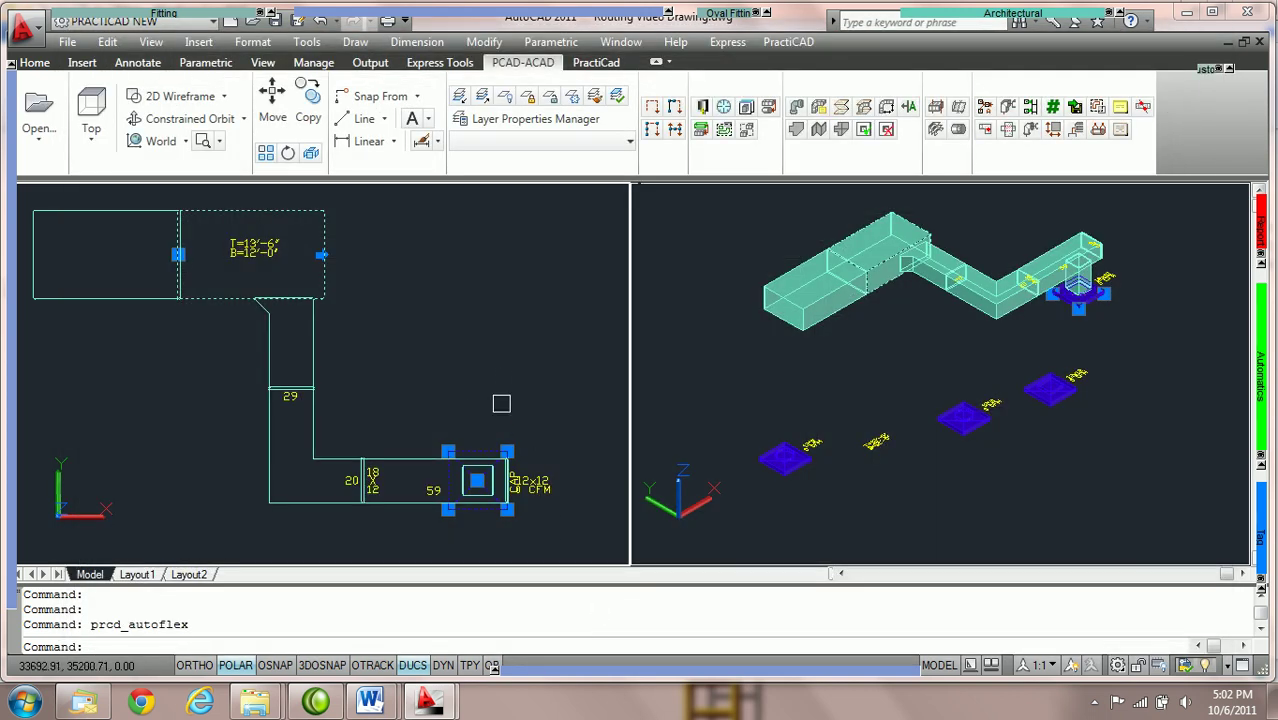
pyautogui.press('Escape')
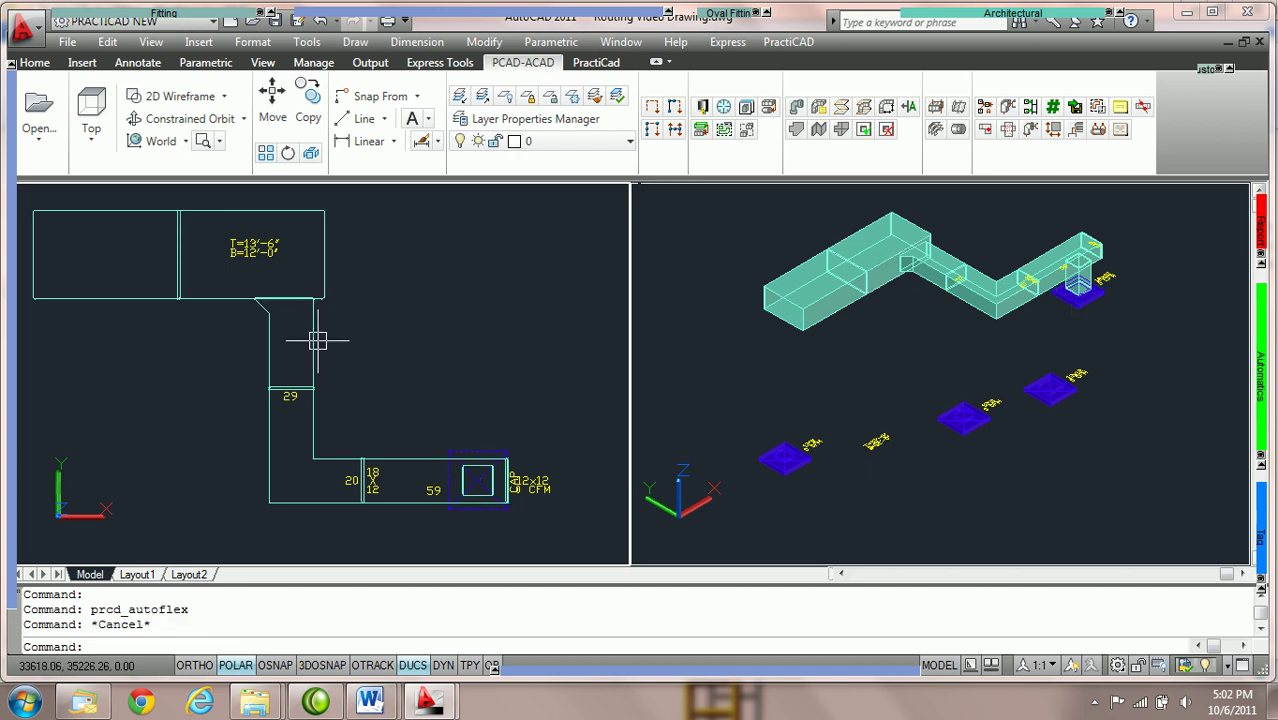
pyautogui.moveTo(316, 340)
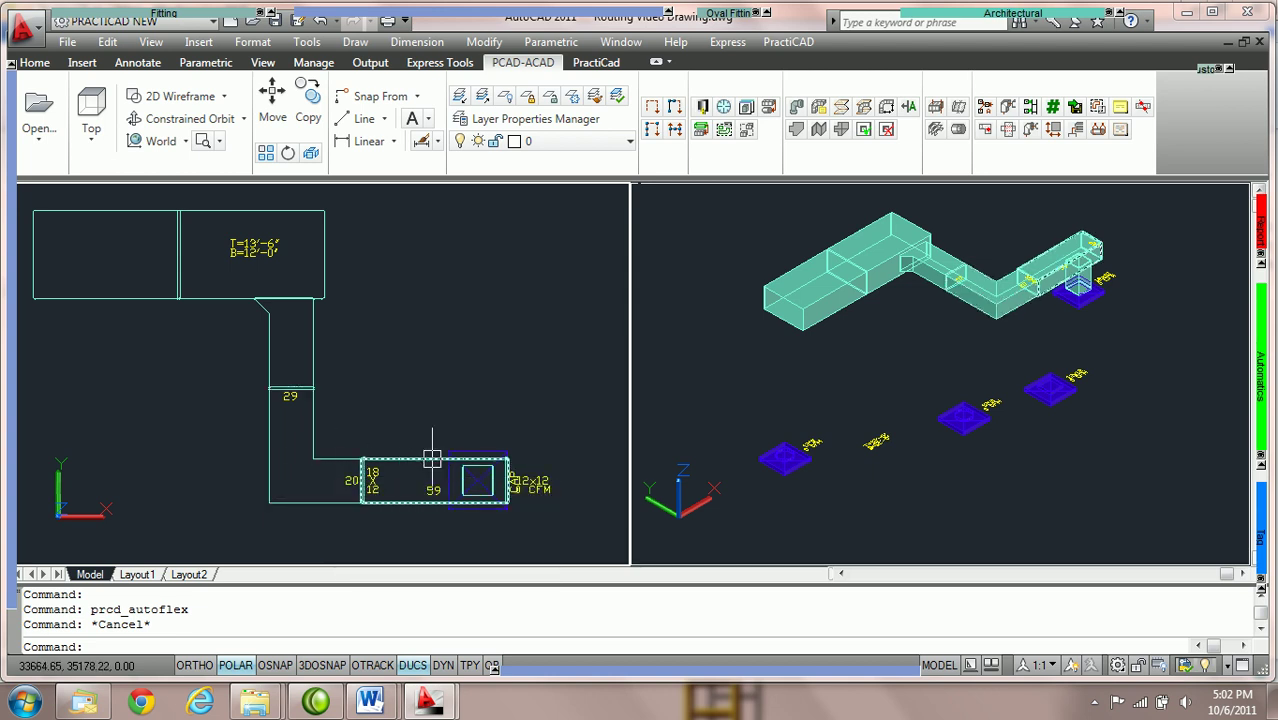
pyautogui.scroll(2, 430, 460)
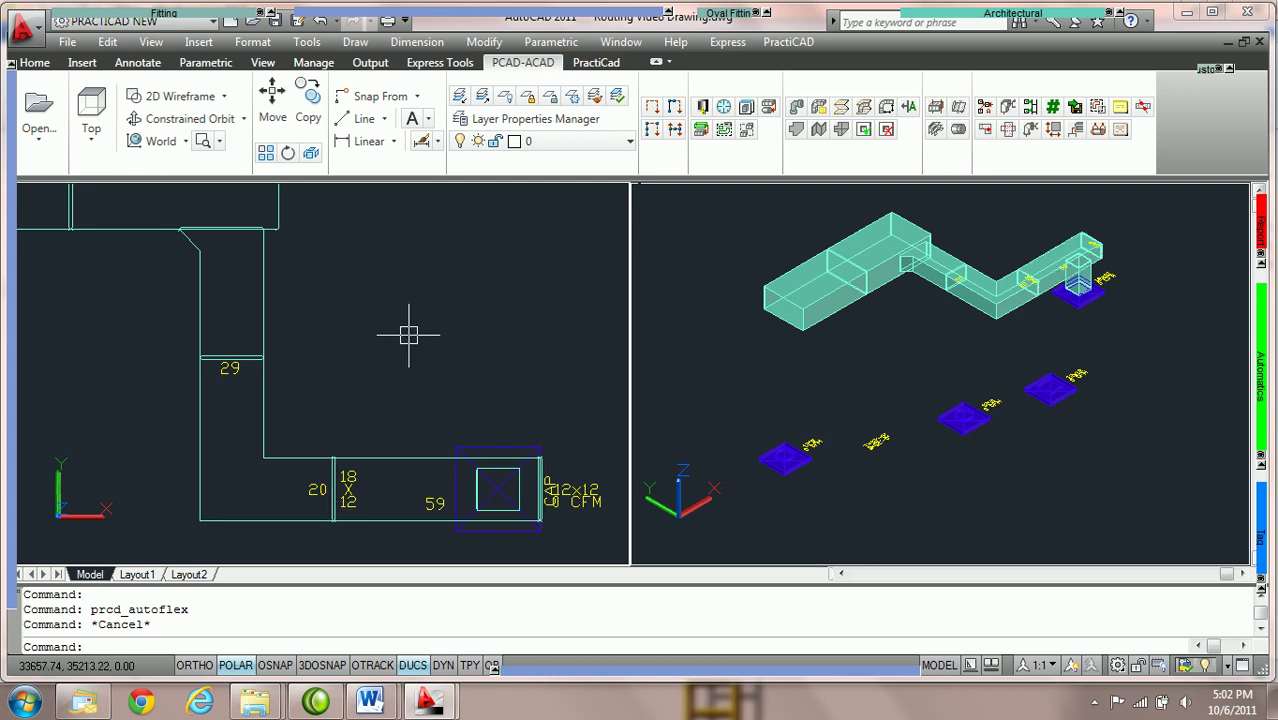
pyautogui.scroll(-3, 414, 336)
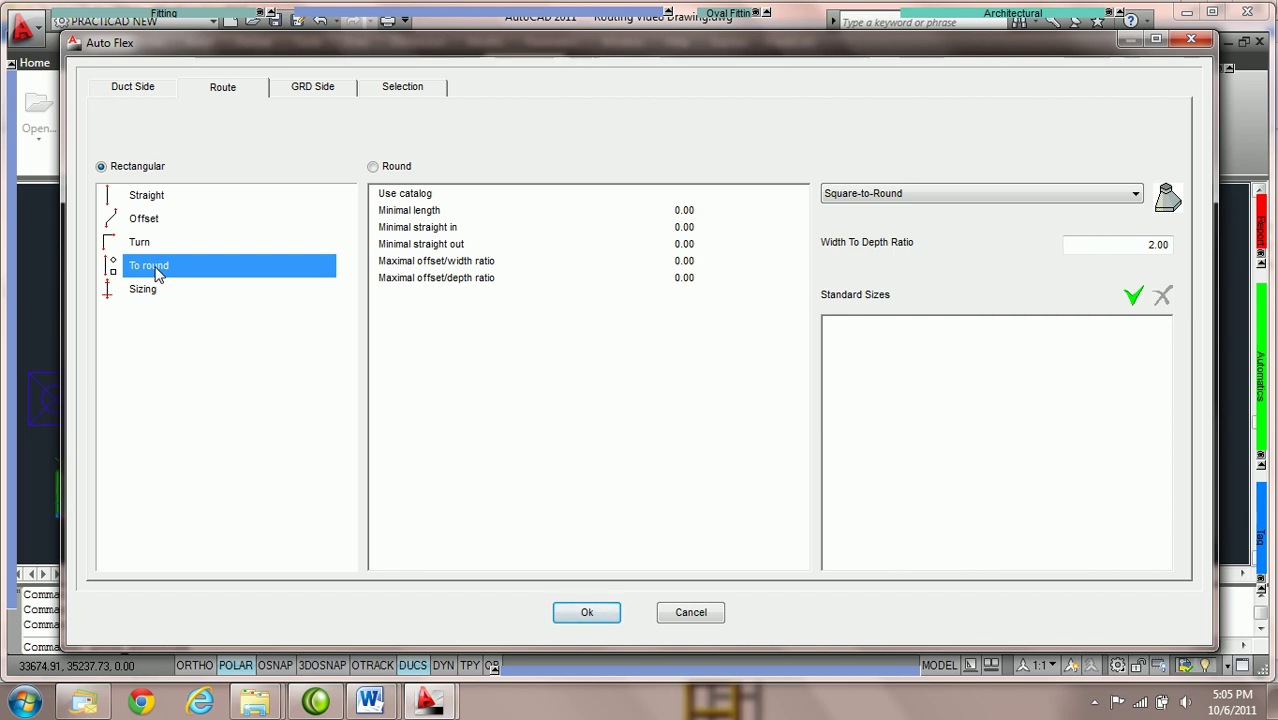
# Step: Review the round-neck tap on the duct side and set the rectangular To round route's fitting type to Finished Length Square-to-Round
pyautogui.moveTo(214, 51); pyautogui.dragTo(639, 63)
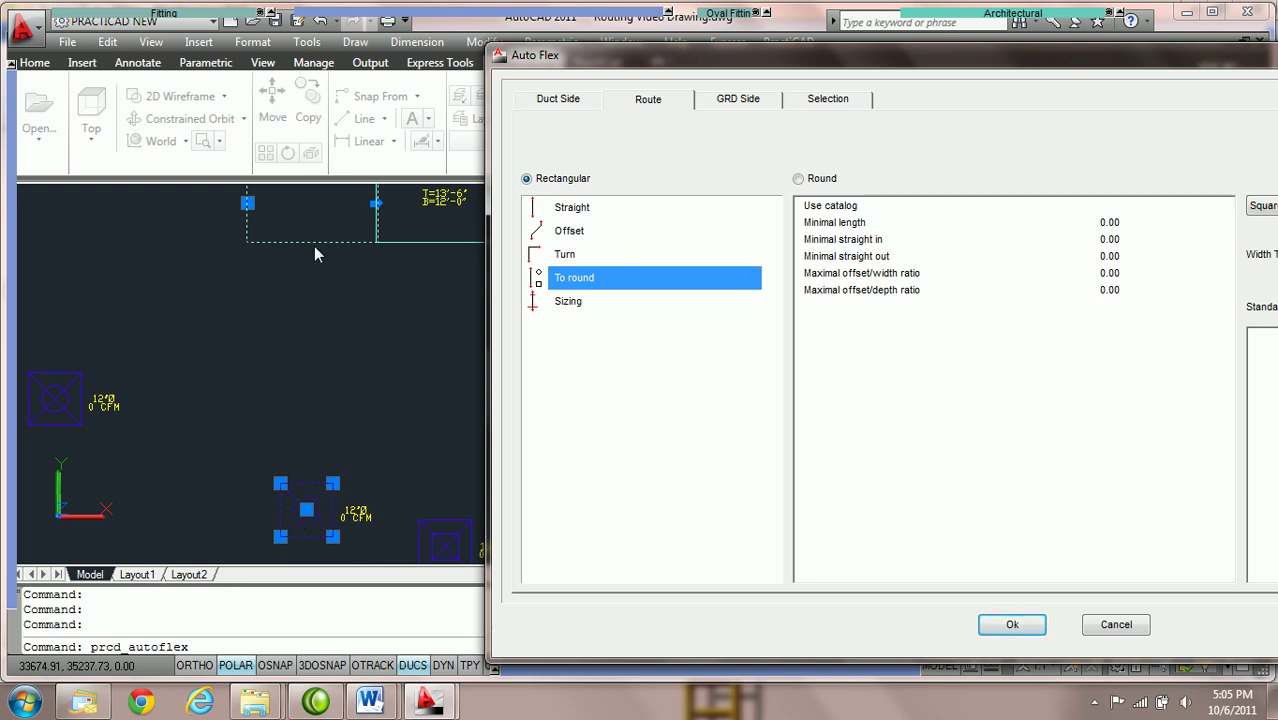
pyautogui.moveTo(586, 54); pyautogui.dragTo(226, 41)
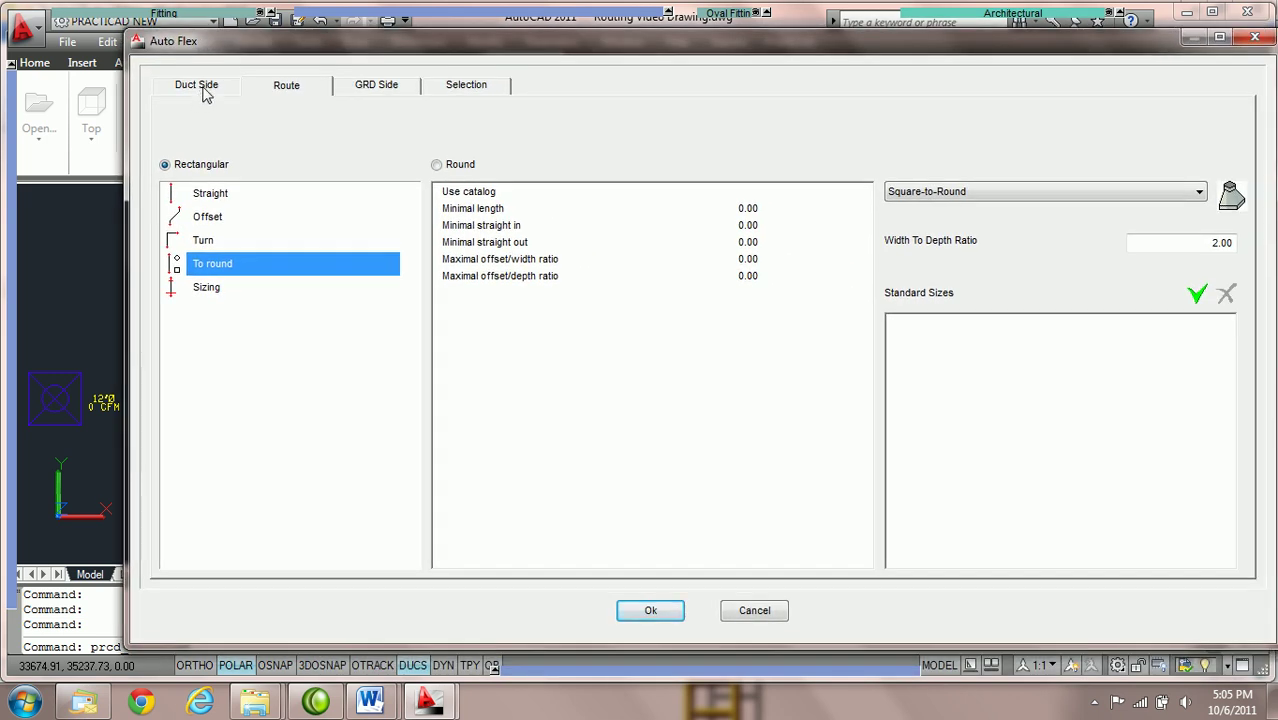
pyautogui.click(206, 90)
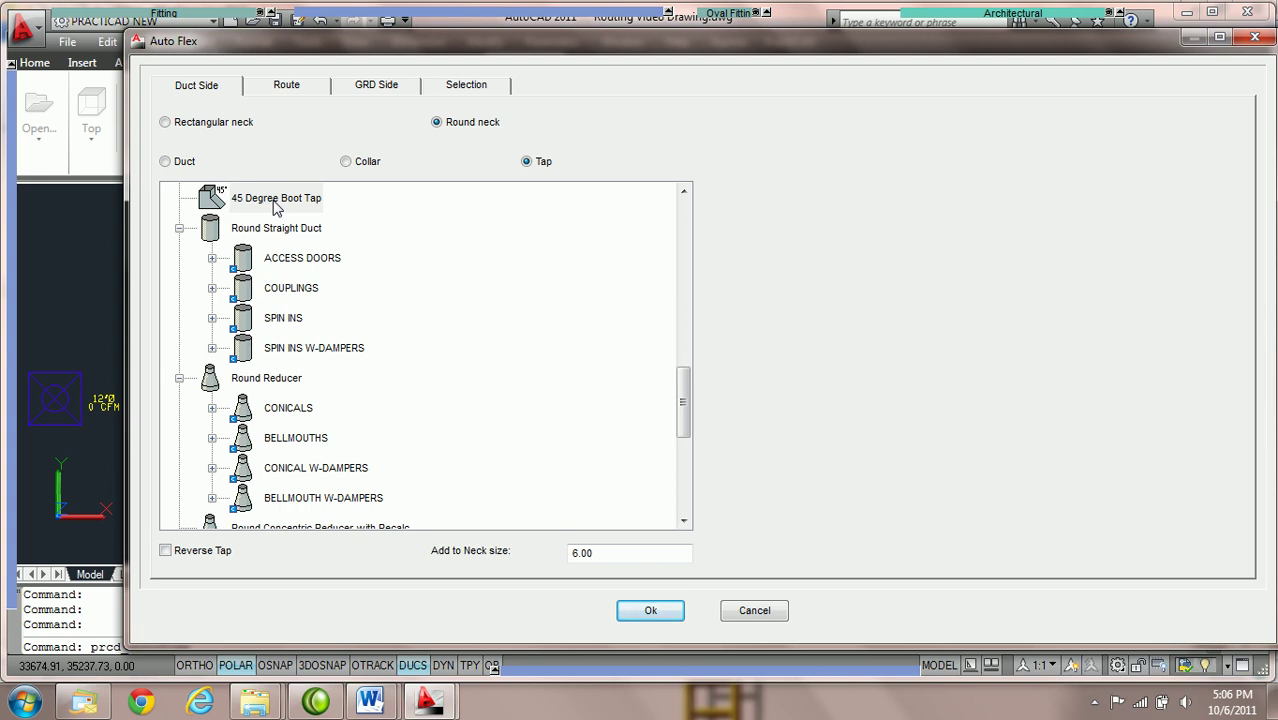
pyautogui.click(290, 86)
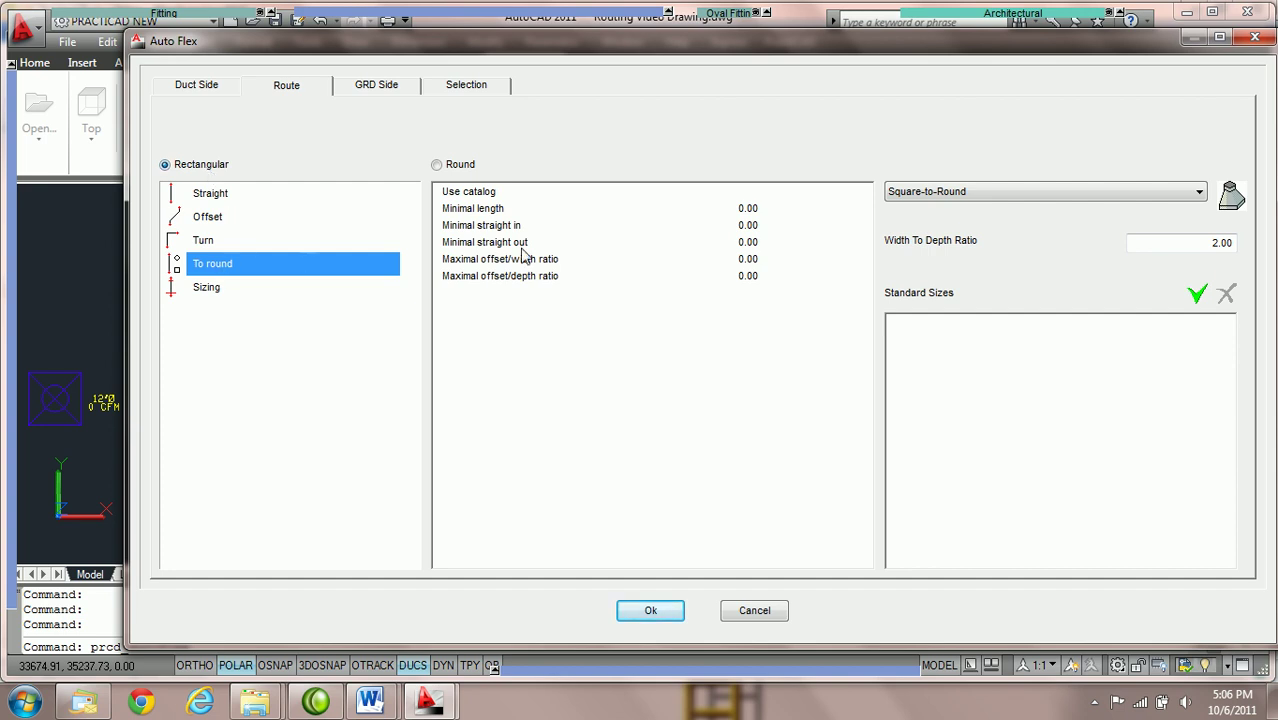
pyautogui.click(988, 196)
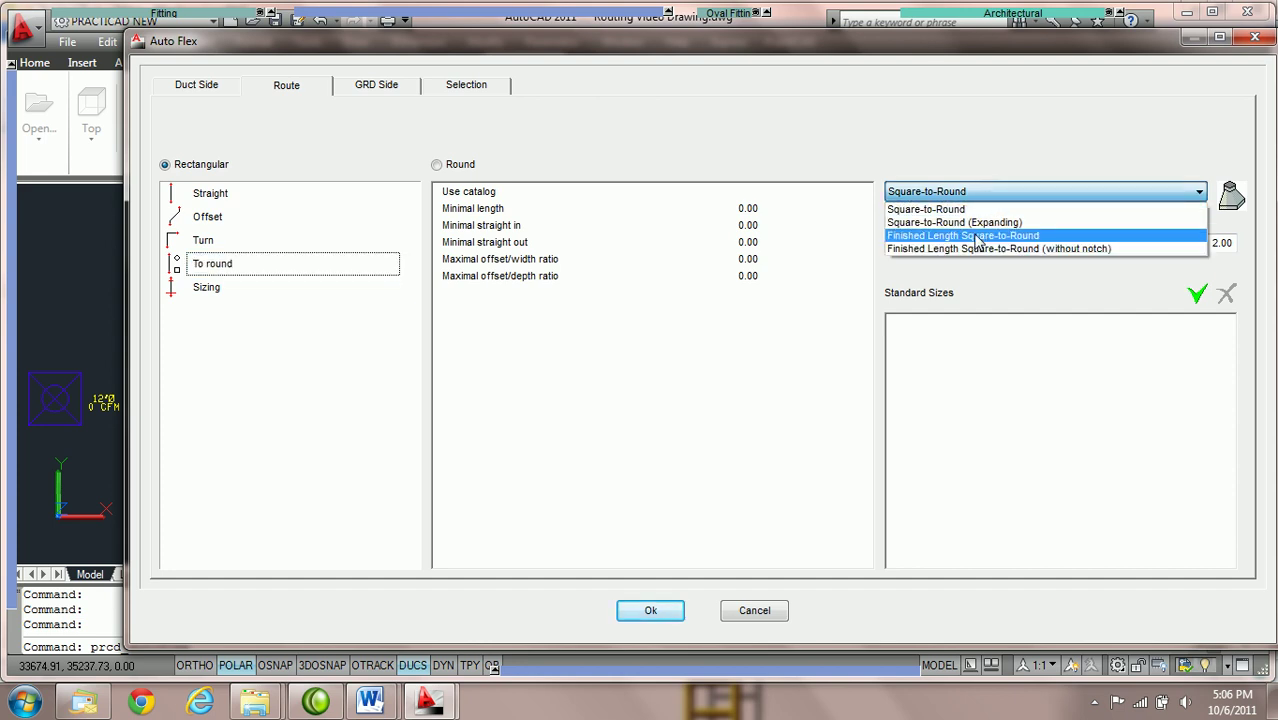
pyautogui.click(977, 236)
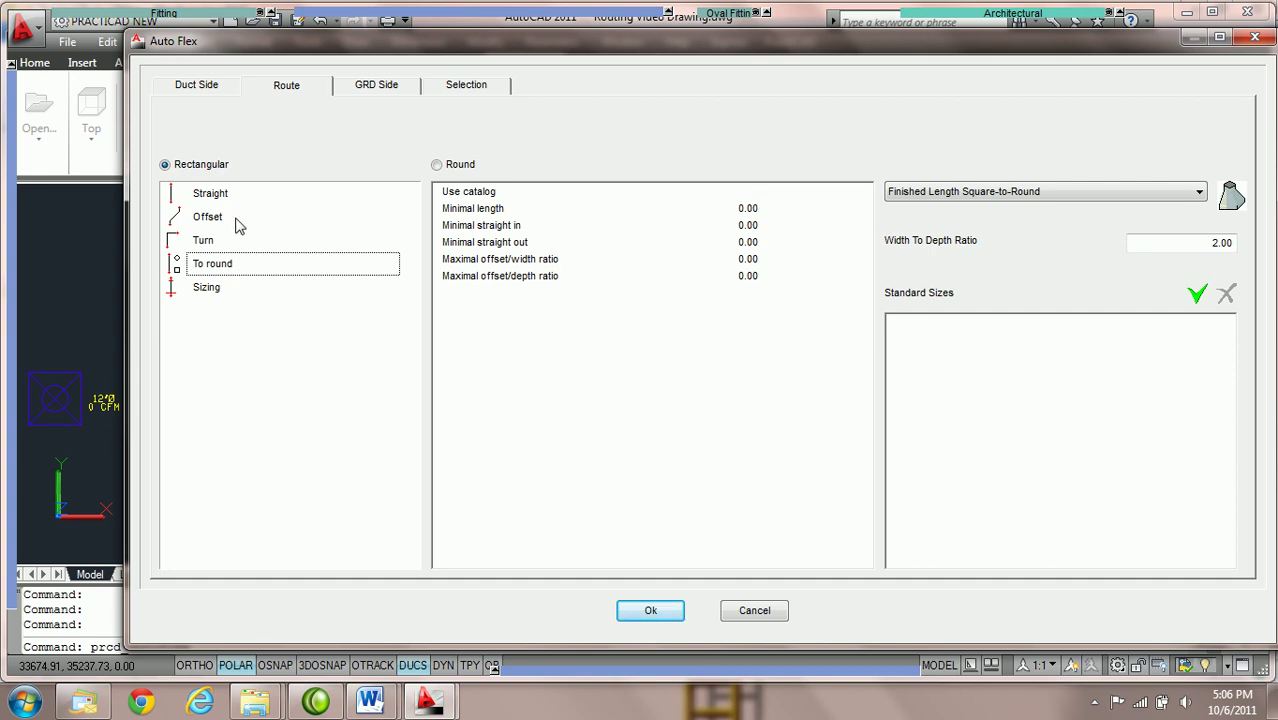
# Step: Leave the To round route's catalog blank, set its minimal length to 24, and keep minimal straight in and straight out at 0.00
pyautogui.click(758, 197)
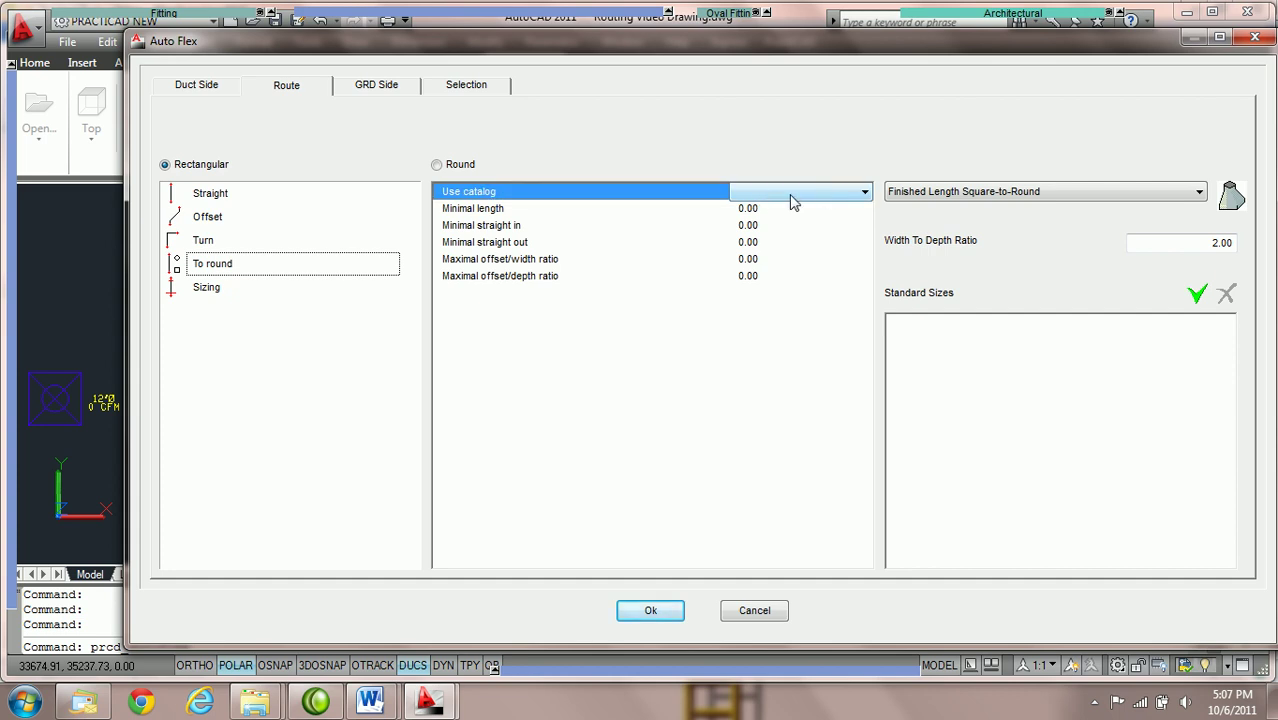
pyautogui.click(768, 210)
pyautogui.write('24')
pyautogui.press('Tab')
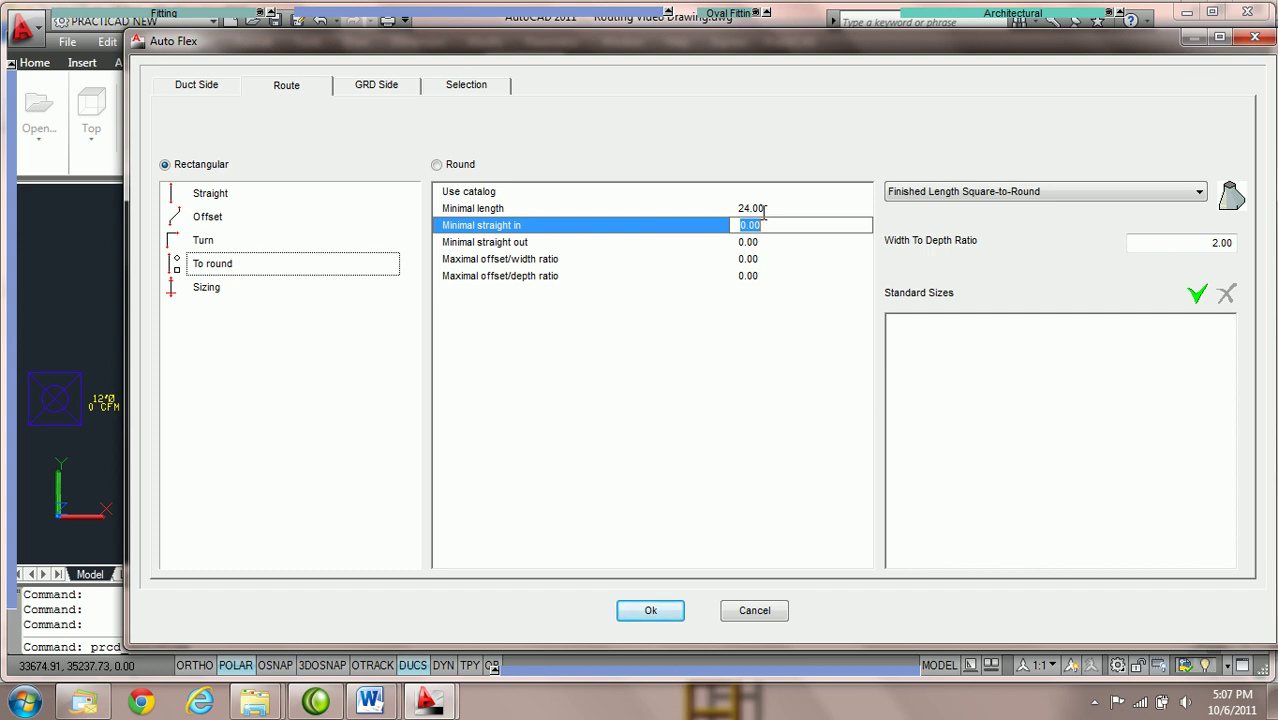
pyautogui.click(762, 241)
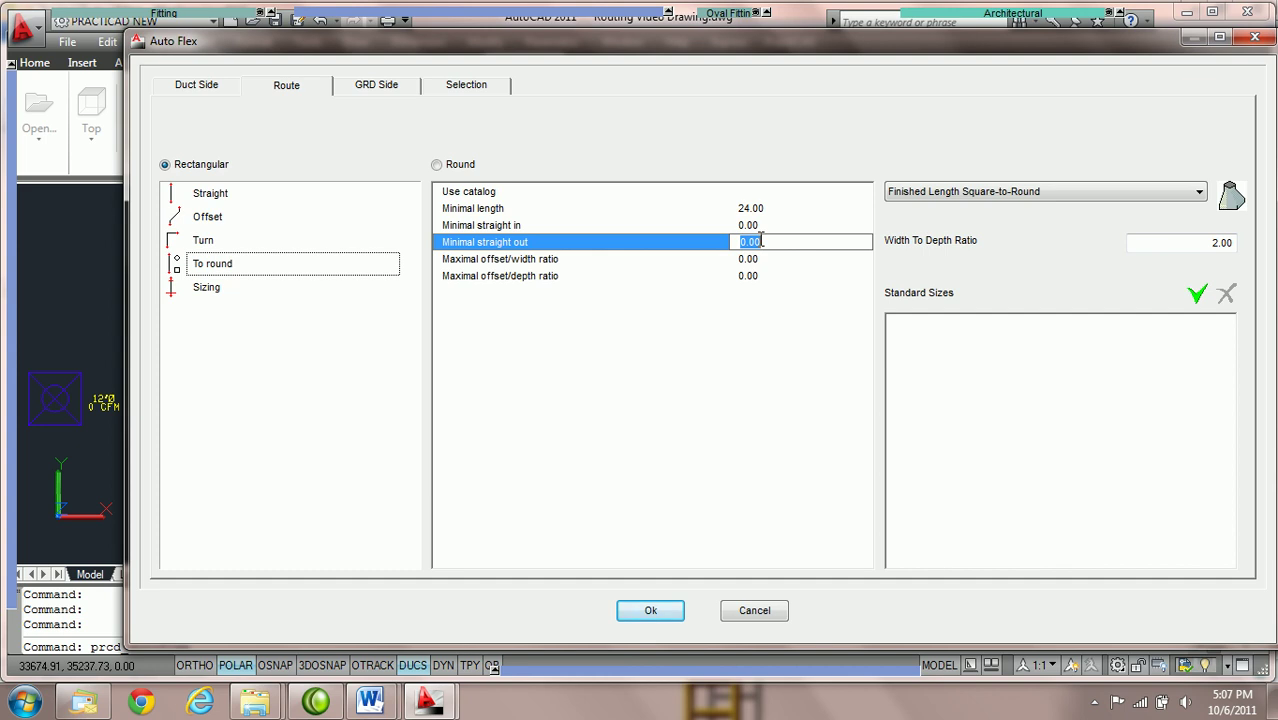
# Step: Set the To round route's maximal offset/width ratio and maximal offset/depth ratio to 1
pyautogui.click(770, 259)
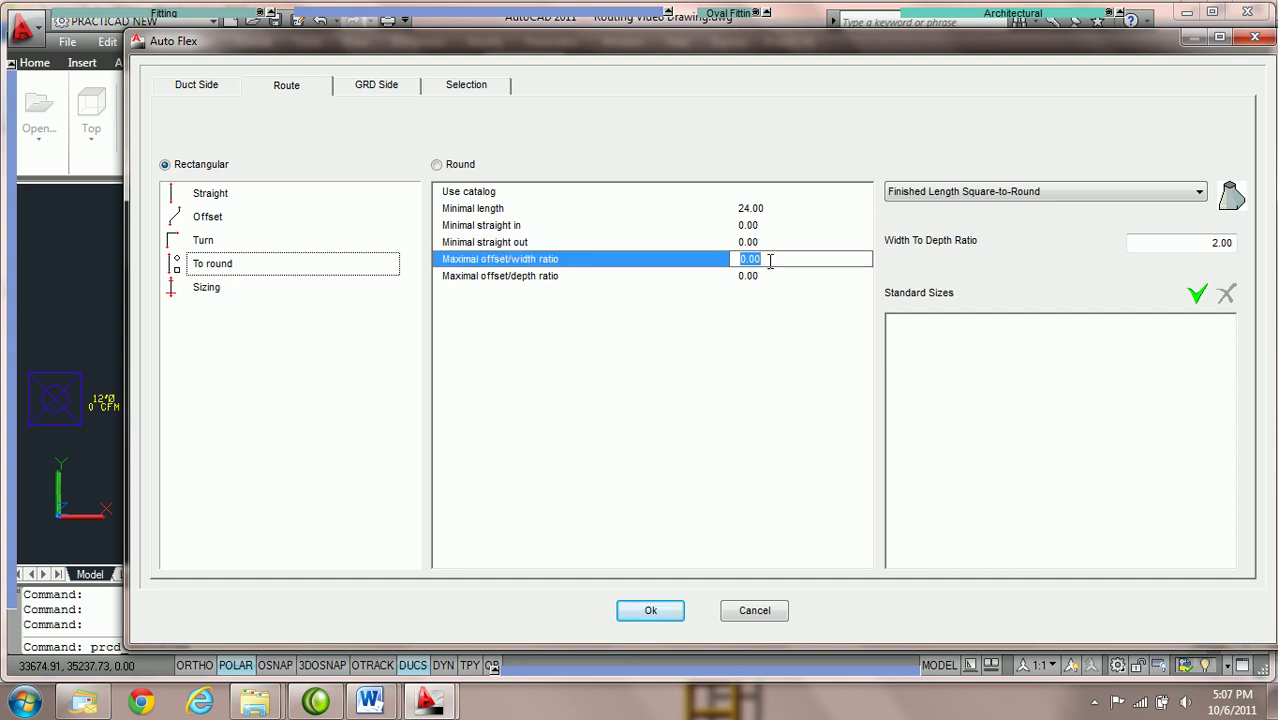
pyautogui.write('1')
pyautogui.press('Tab')
pyautogui.write('1')
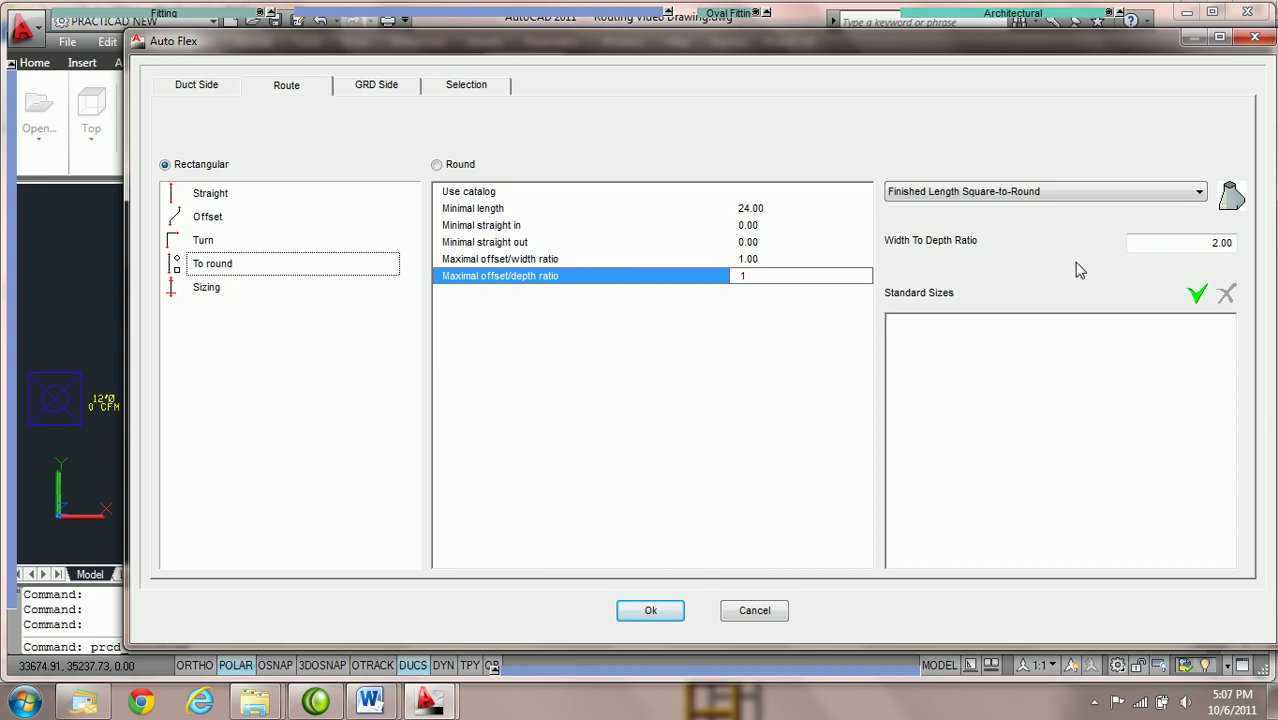
pyautogui.click(785, 260)
pyautogui.click(752, 275)
# Step: Generate the Auto Flex branch with the square-to-round transition from the main duct to the 12-inch round diffuser
pyautogui.click(648, 611)
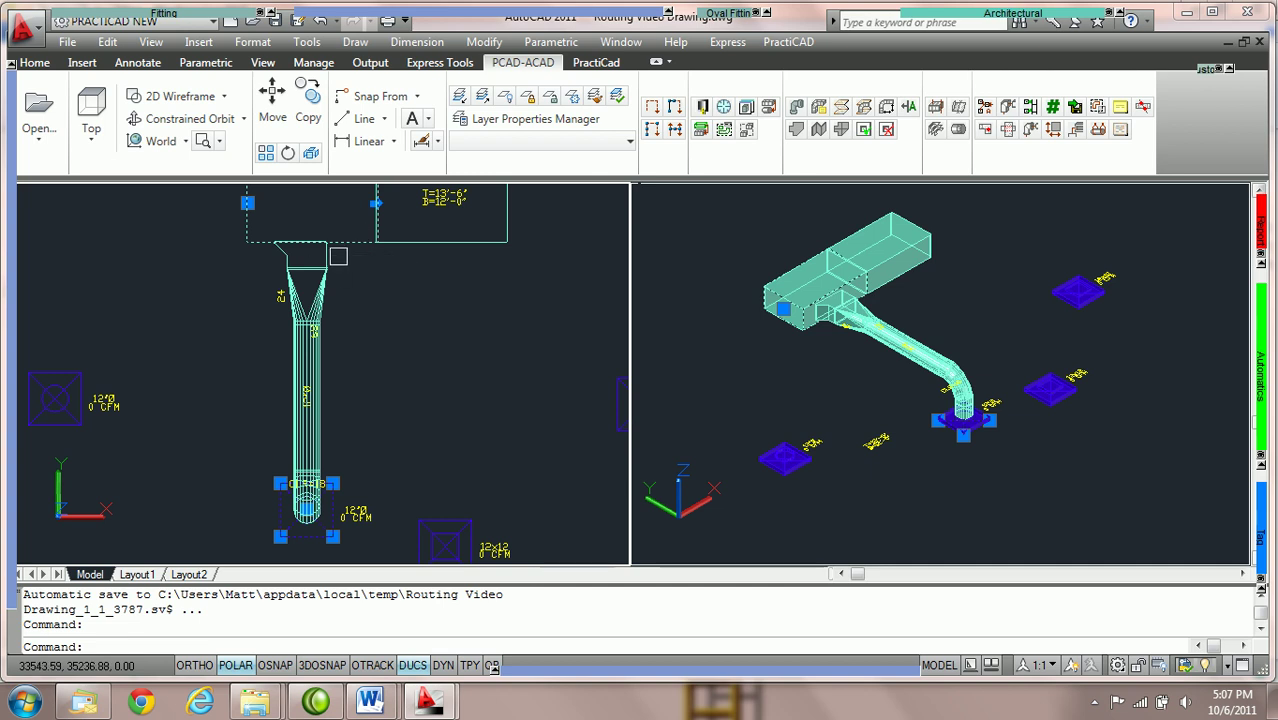
pyautogui.moveTo(330, 255)
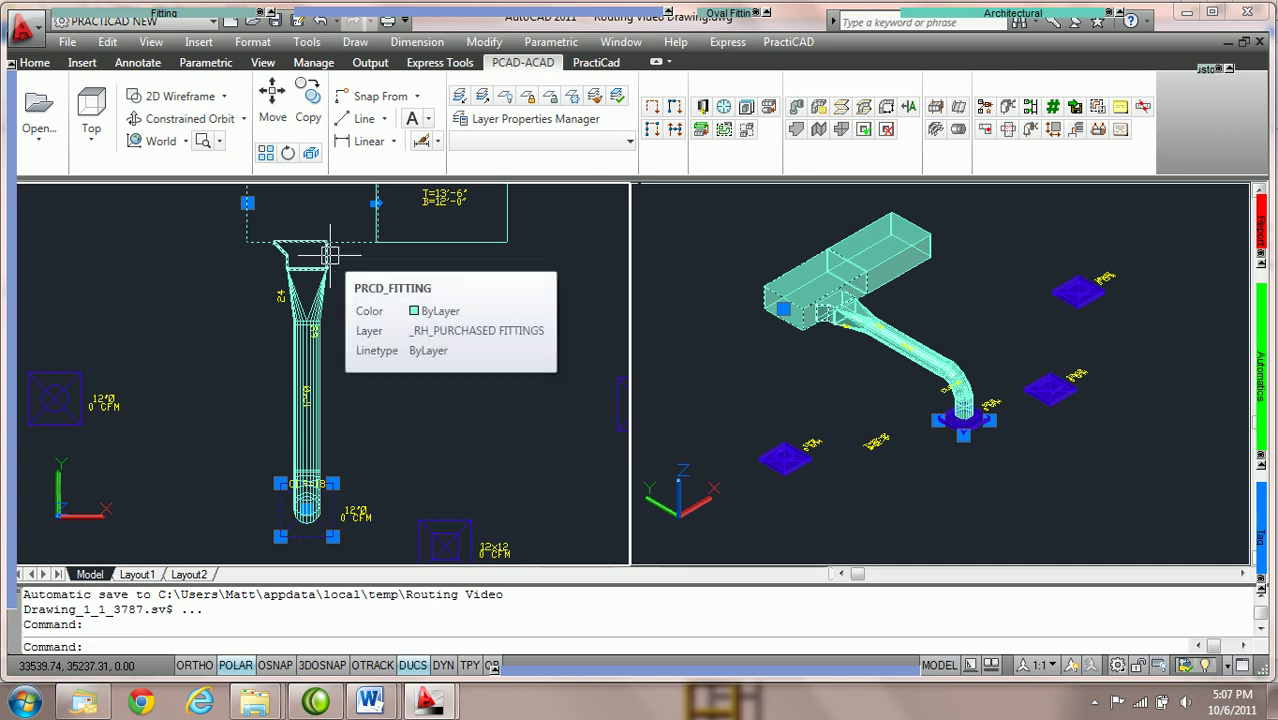
pyautogui.press('Escape')
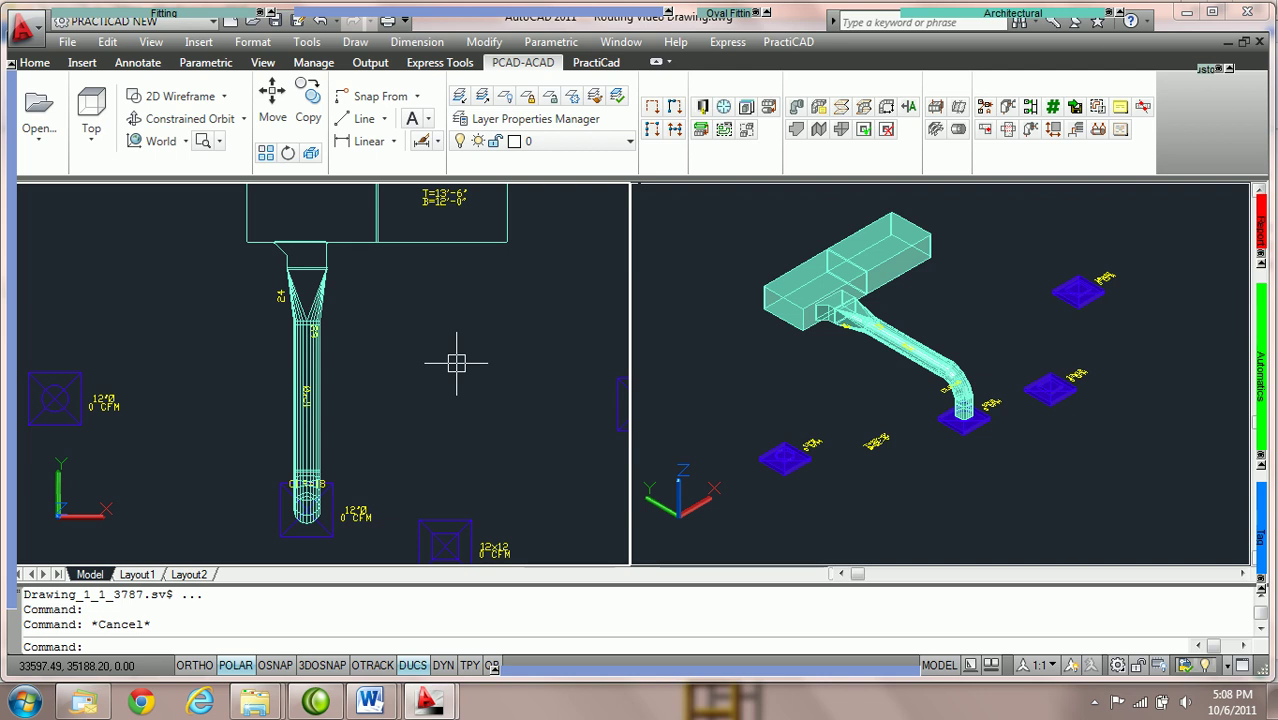
pyautogui.moveTo(320, 299)
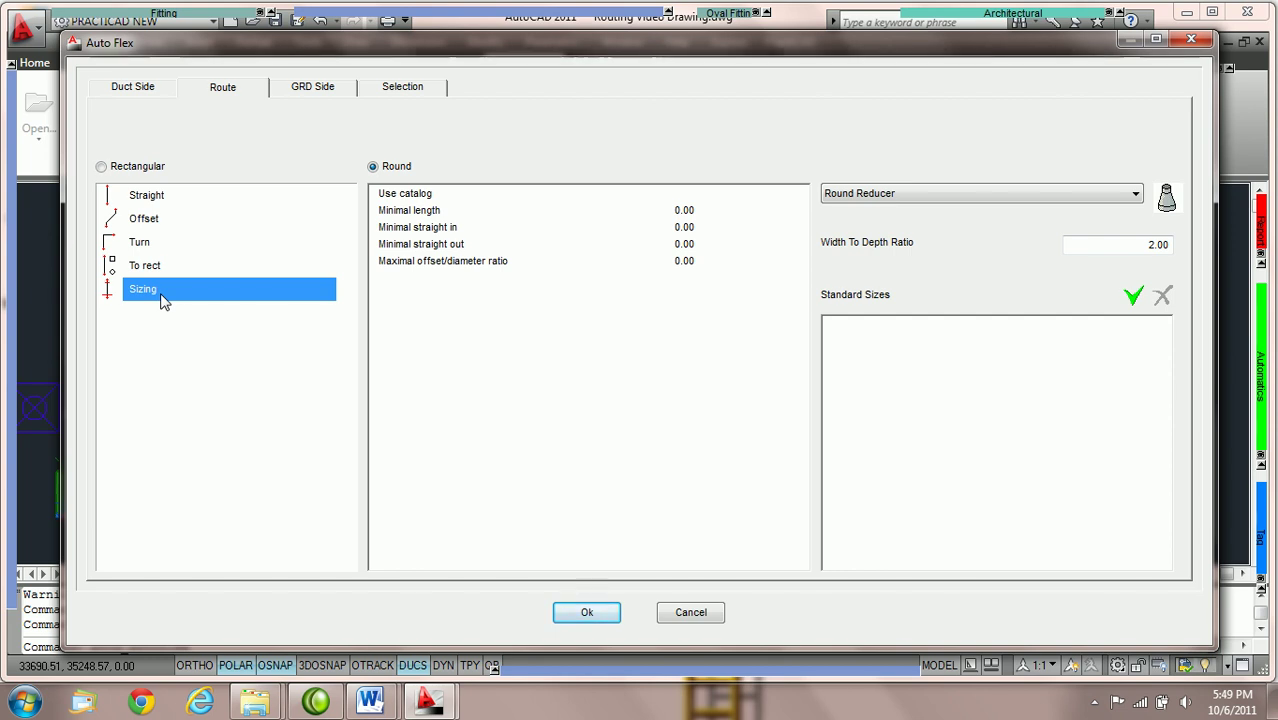
# Step: Select the 16" Spin from the SPIN INS catalog as the round-neck duct-side tap and open the diffuser-side settings
pyautogui.moveTo(283, 36)
pyautogui.mouseDown()
pyautogui.moveTo(391, 53)
pyautogui.moveTo(621, 35)
pyautogui.mouseUp()
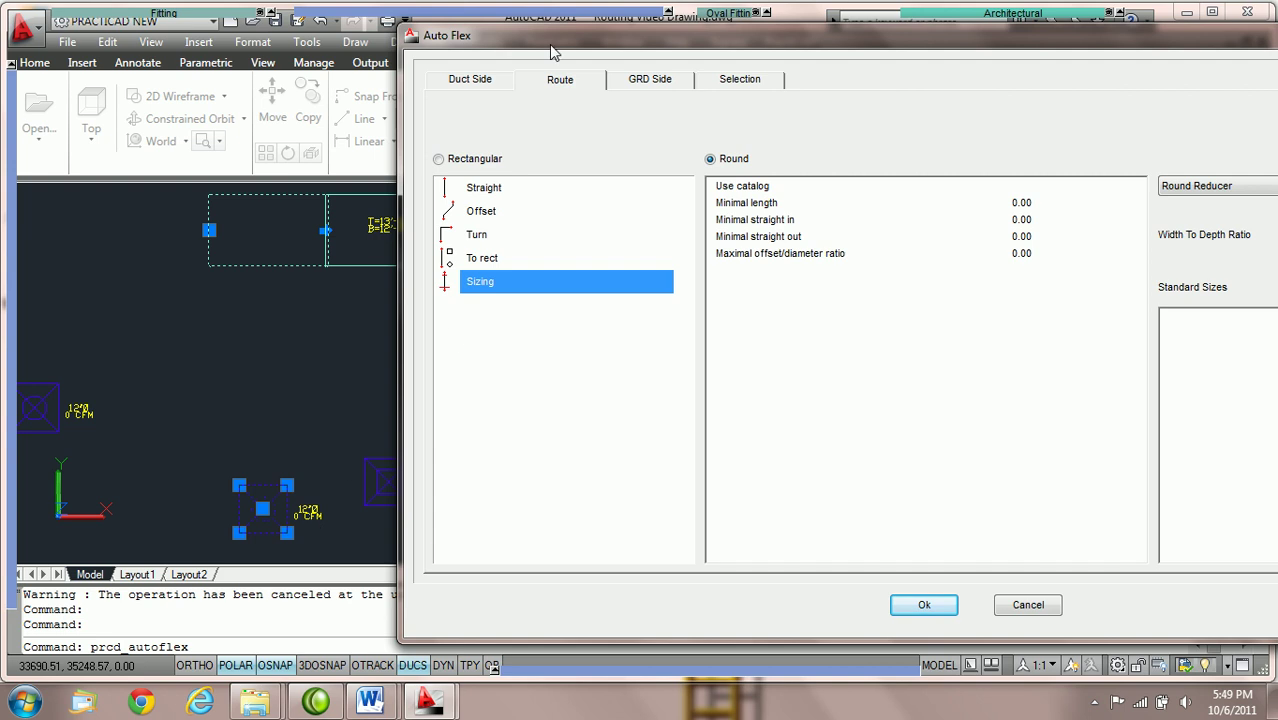
pyautogui.moveTo(541, 47); pyautogui.dragTo(192, 40)
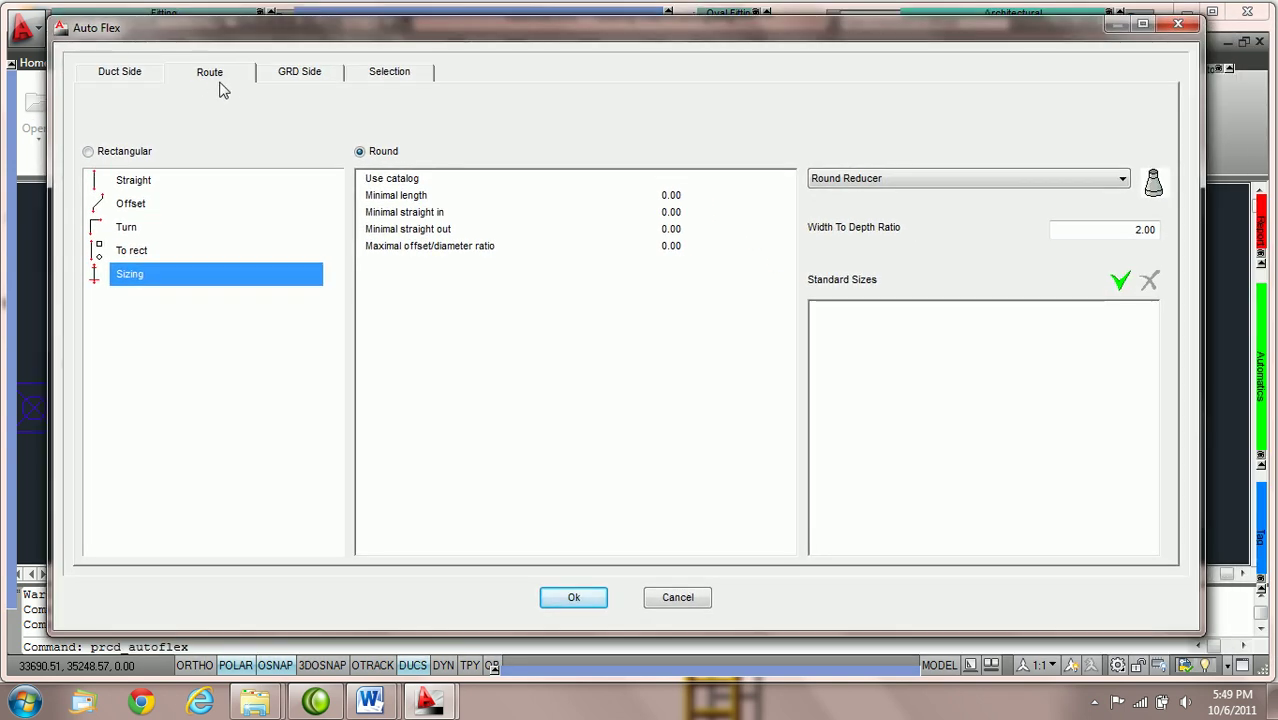
pyautogui.click(116, 78)
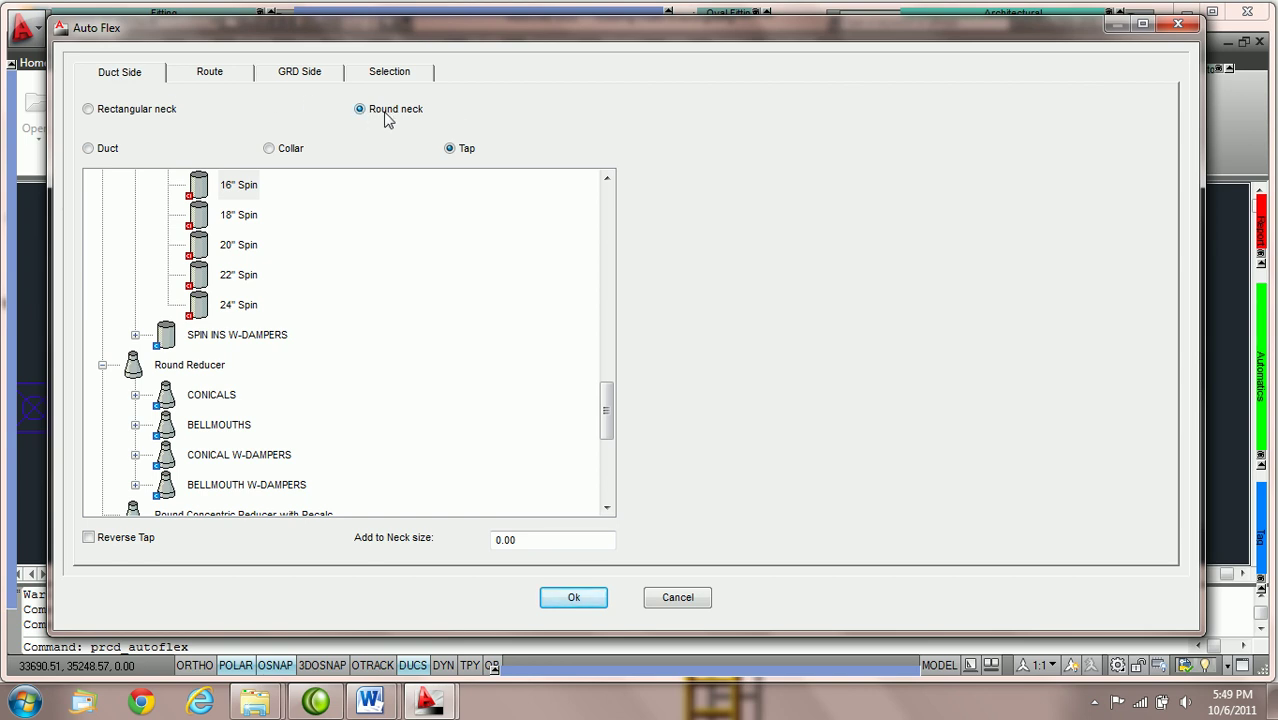
pyautogui.click(238, 187)
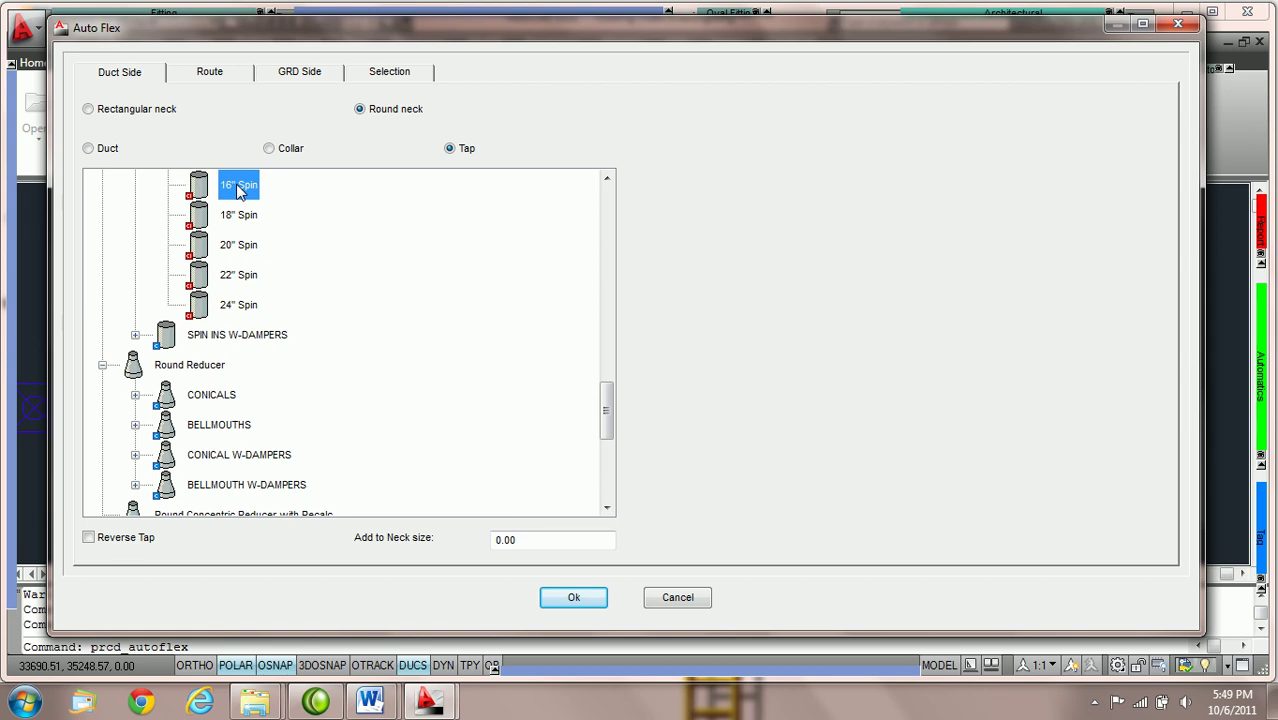
pyautogui.click(607, 178)
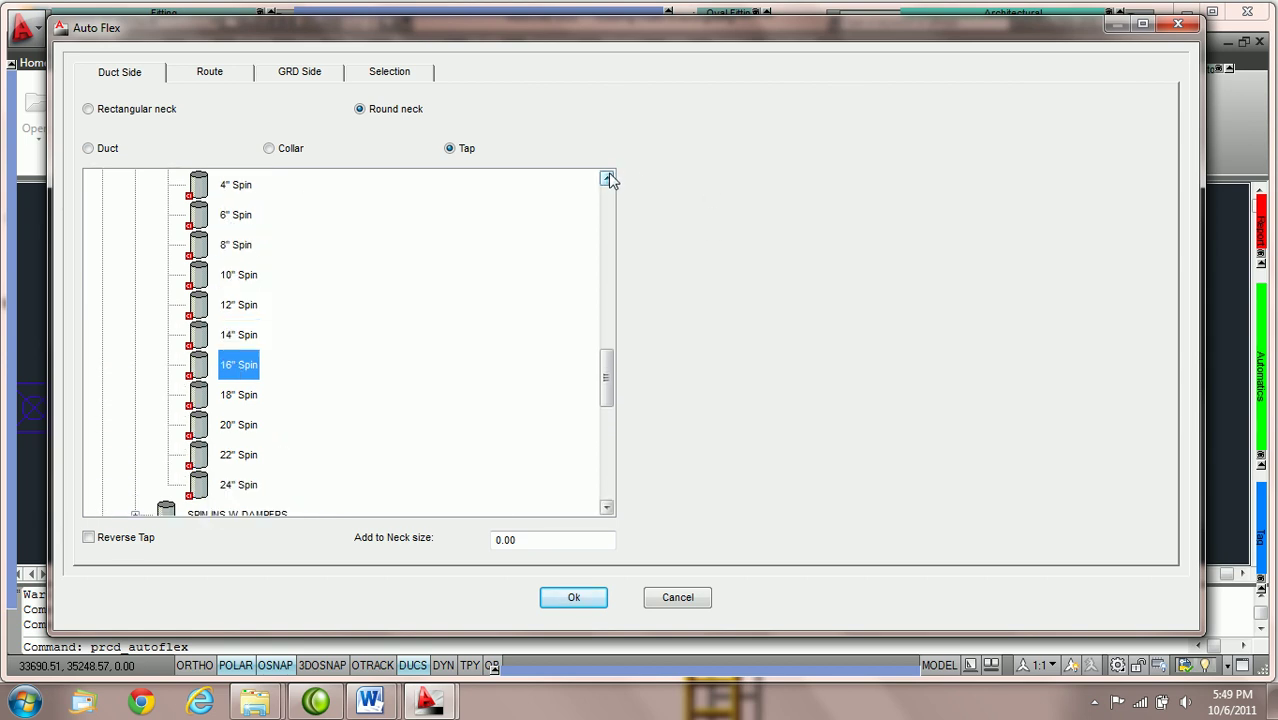
pyautogui.click(607, 178)
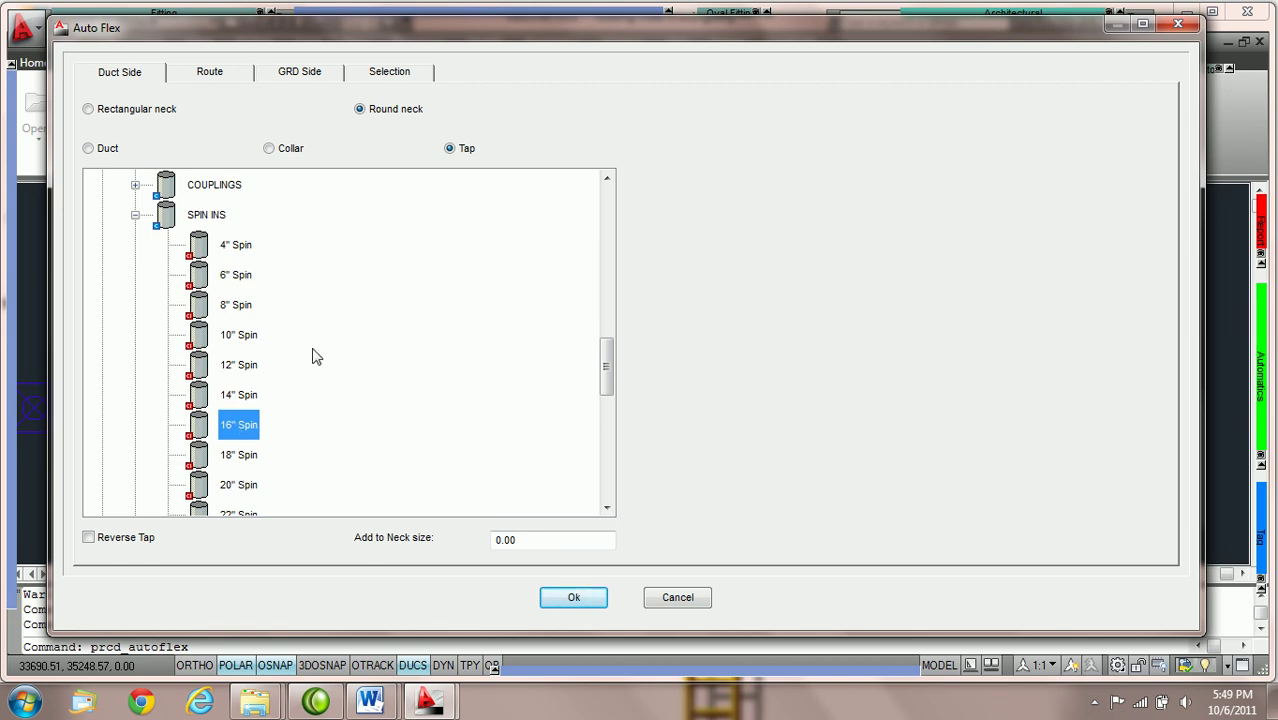
pyautogui.click(303, 76)
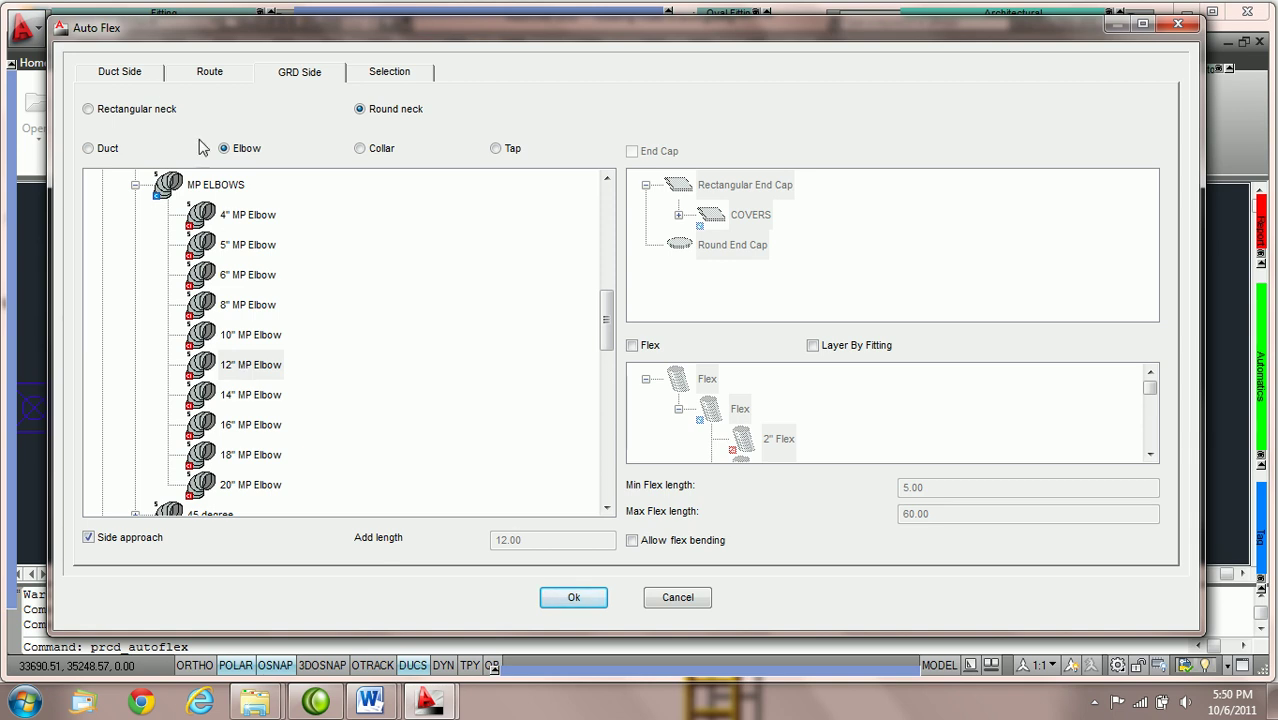
# Step: Review the duct-side and diffuser-side selections, and choose Finished Length Round Reducer as the fitting for the round Sizing route
pyautogui.click(127, 74)
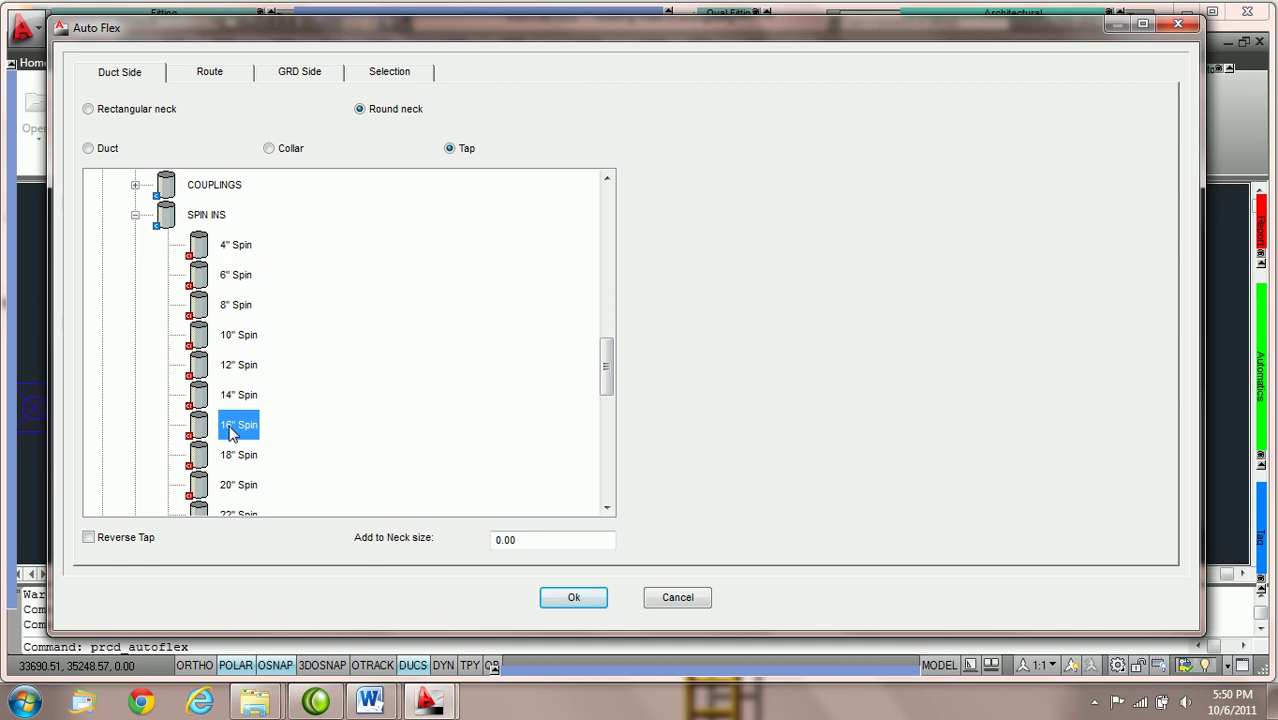
pyautogui.click(311, 74)
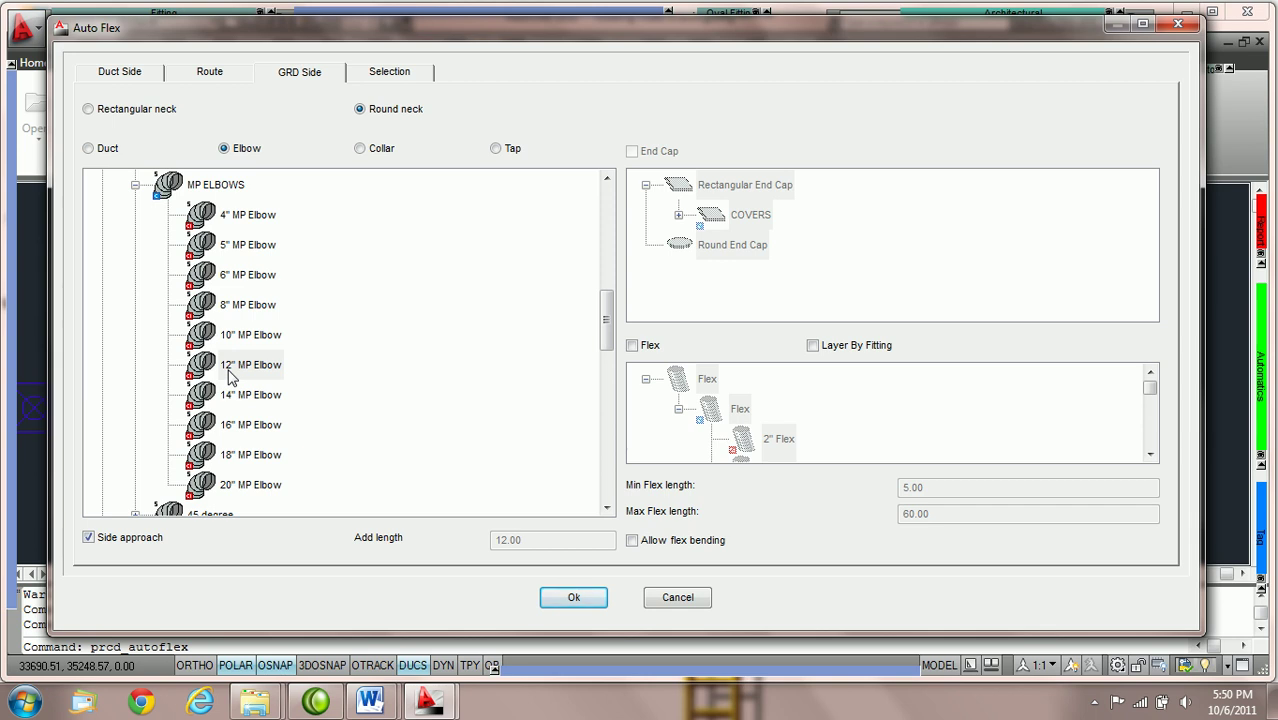
pyautogui.click(220, 76)
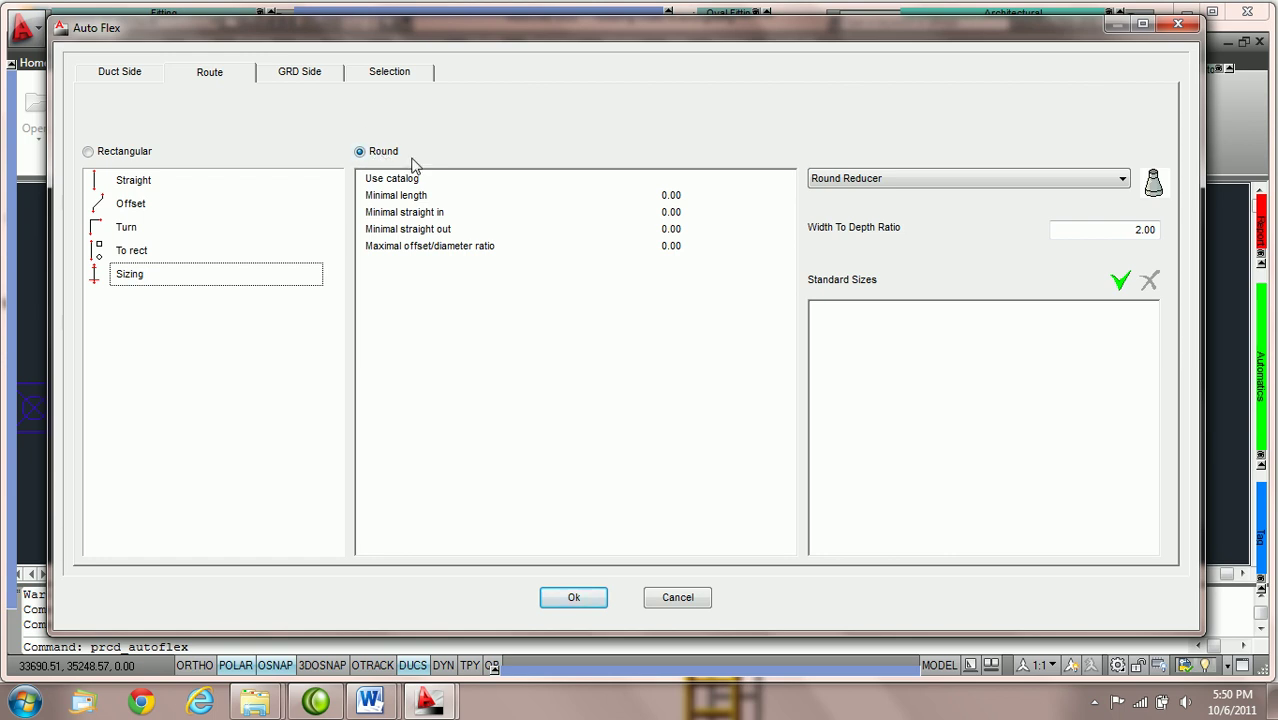
pyautogui.click(140, 280)
pyautogui.click(867, 188)
pyautogui.click(863, 212)
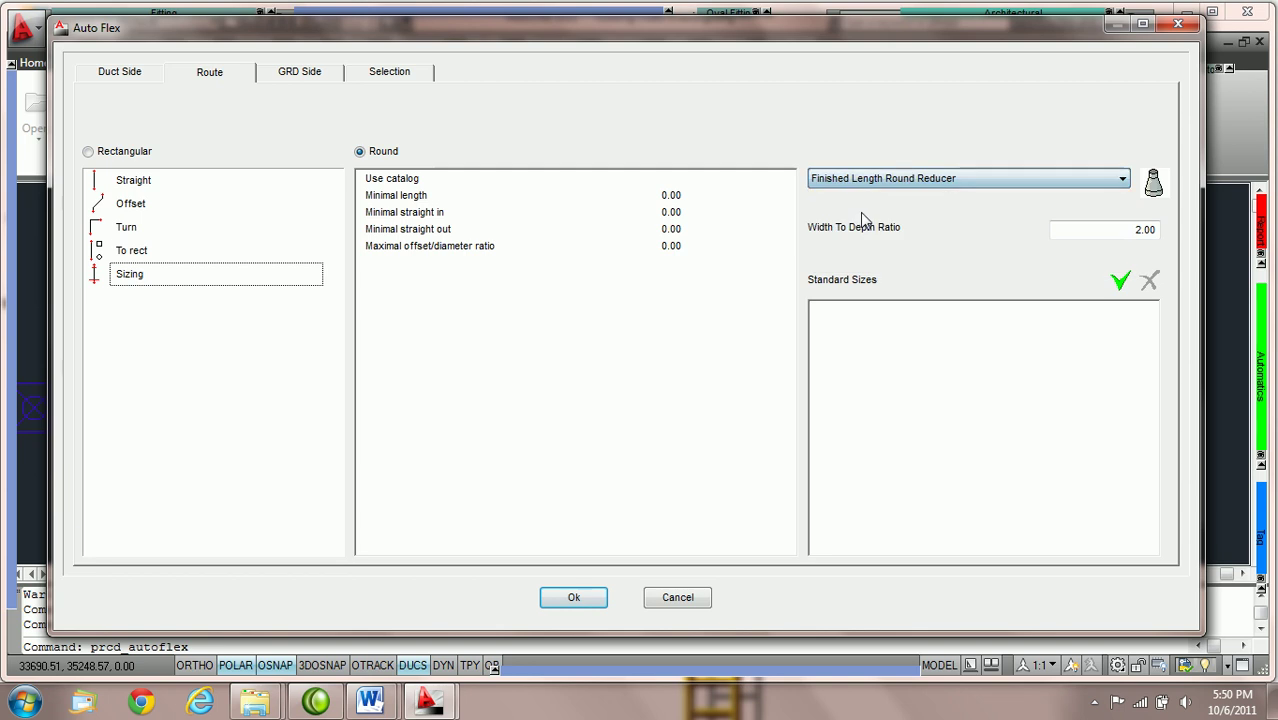
# Step: Set the round Sizing route's minimal length to 12 and maximal offset/diameter ratio to 1, keeping minimal straight in and out at 0.00
pyautogui.click(690, 197)
pyautogui.write('12')
pyautogui.press('Tab')
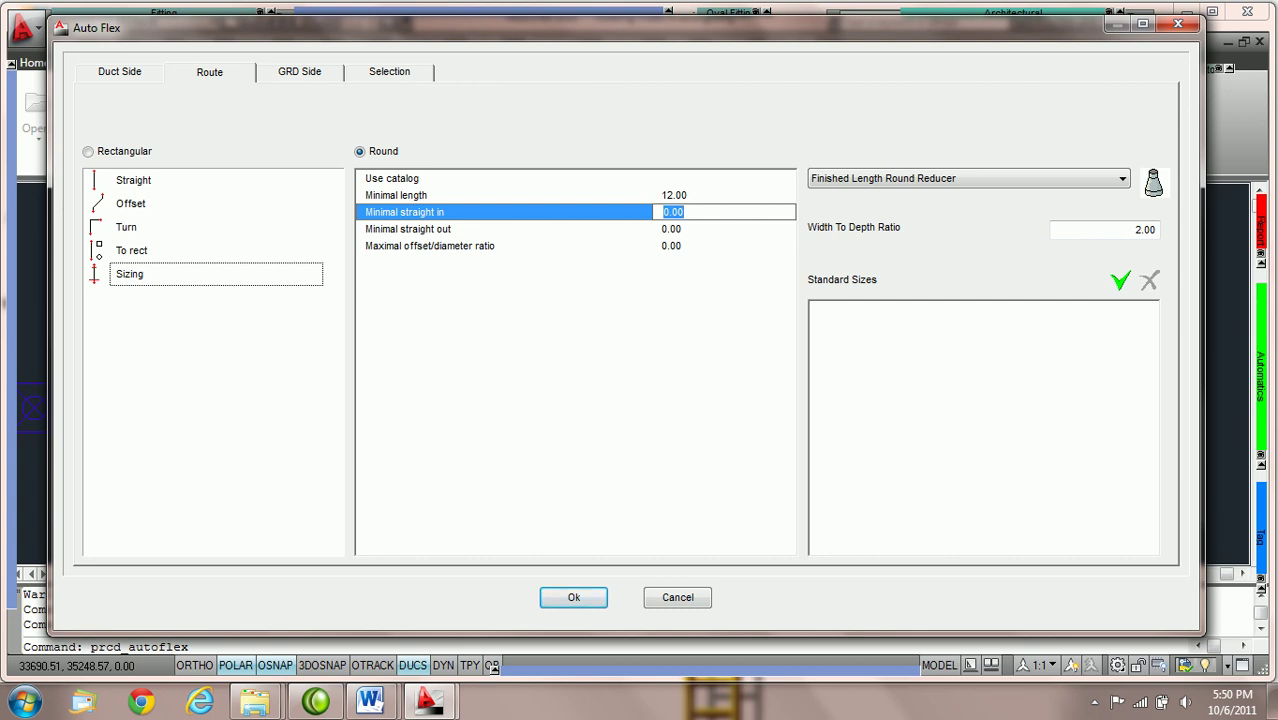
pyautogui.click(687, 229)
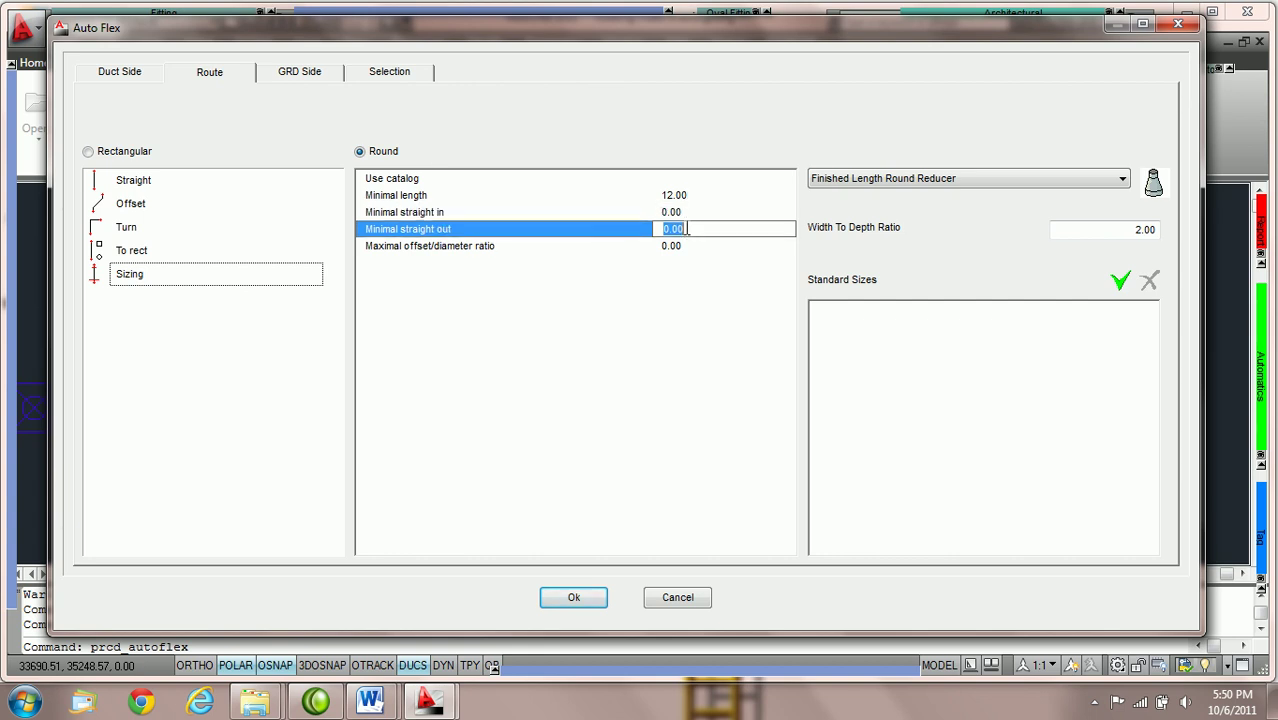
pyautogui.click(693, 246)
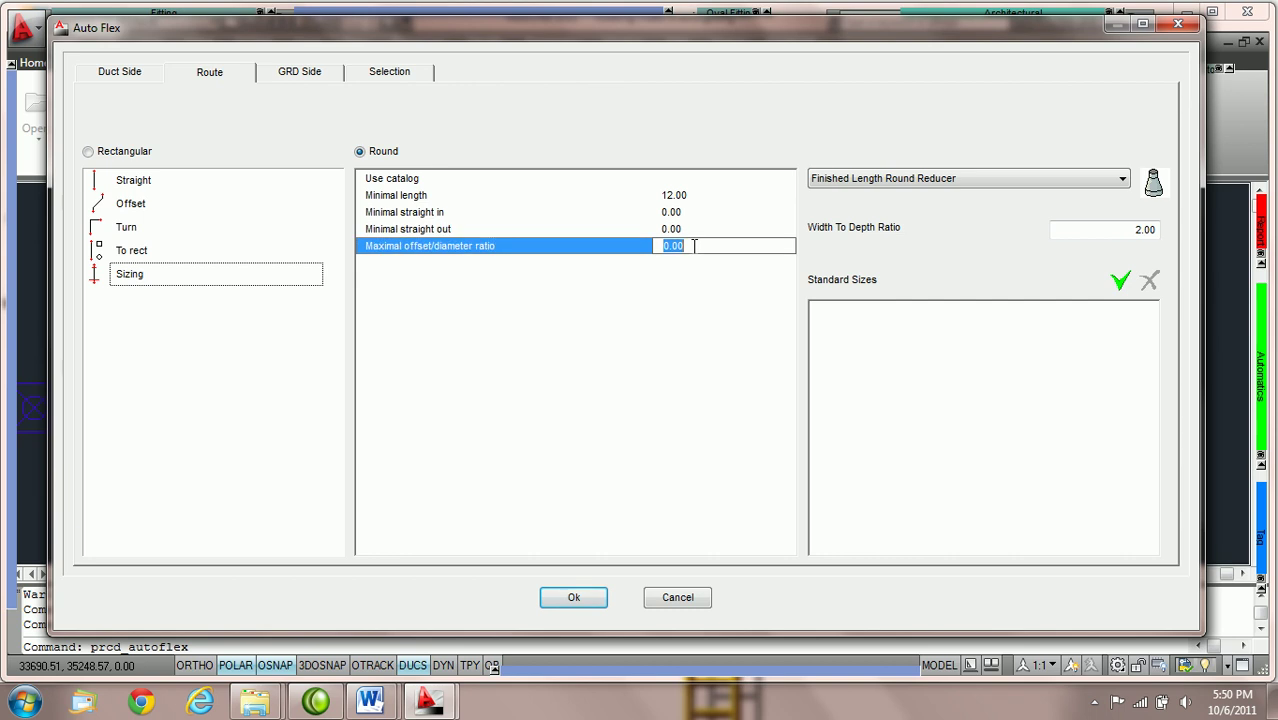
pyautogui.write('1')
# Step: Generate the Auto Flex branch with the round reducer between the main duct's tap and the 12-inch round diffuser, and clear the selection
pyautogui.click(599, 598)
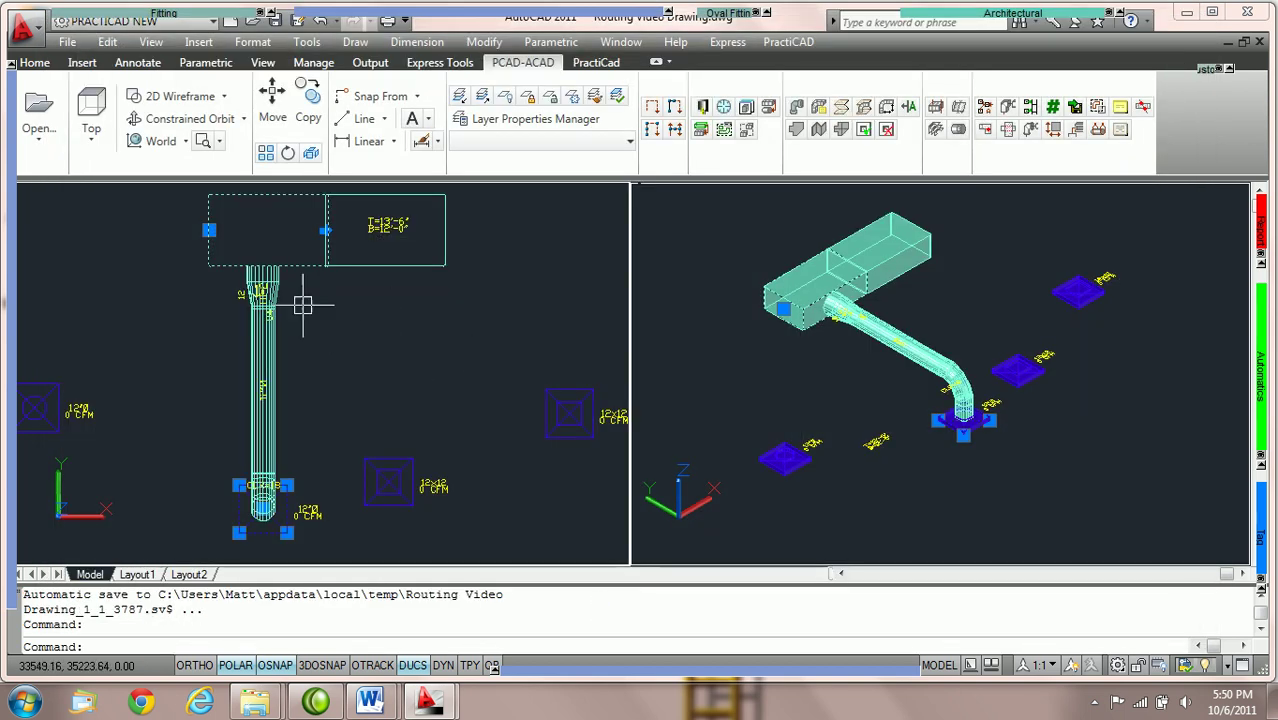
pyautogui.scroll(2, 265, 265)
pyautogui.press('Escape')
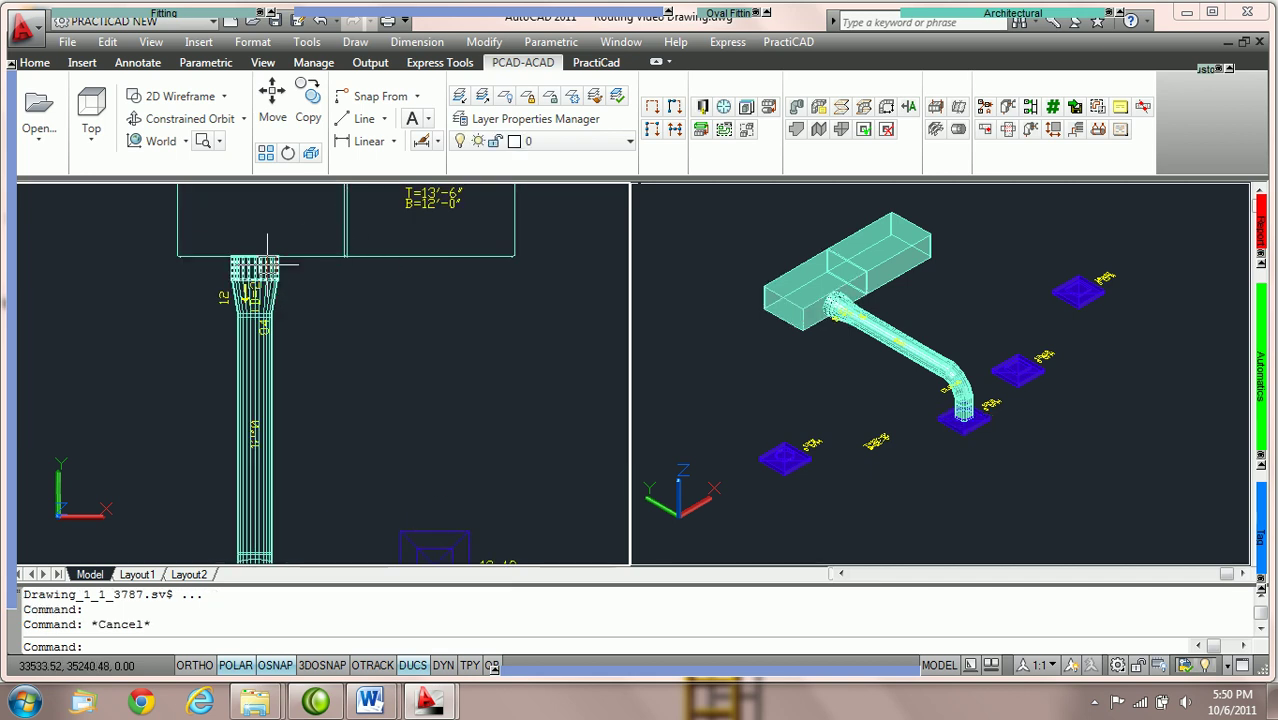
pyautogui.moveTo(351, 357); pyautogui.dragTo(371, 265, button='middle')
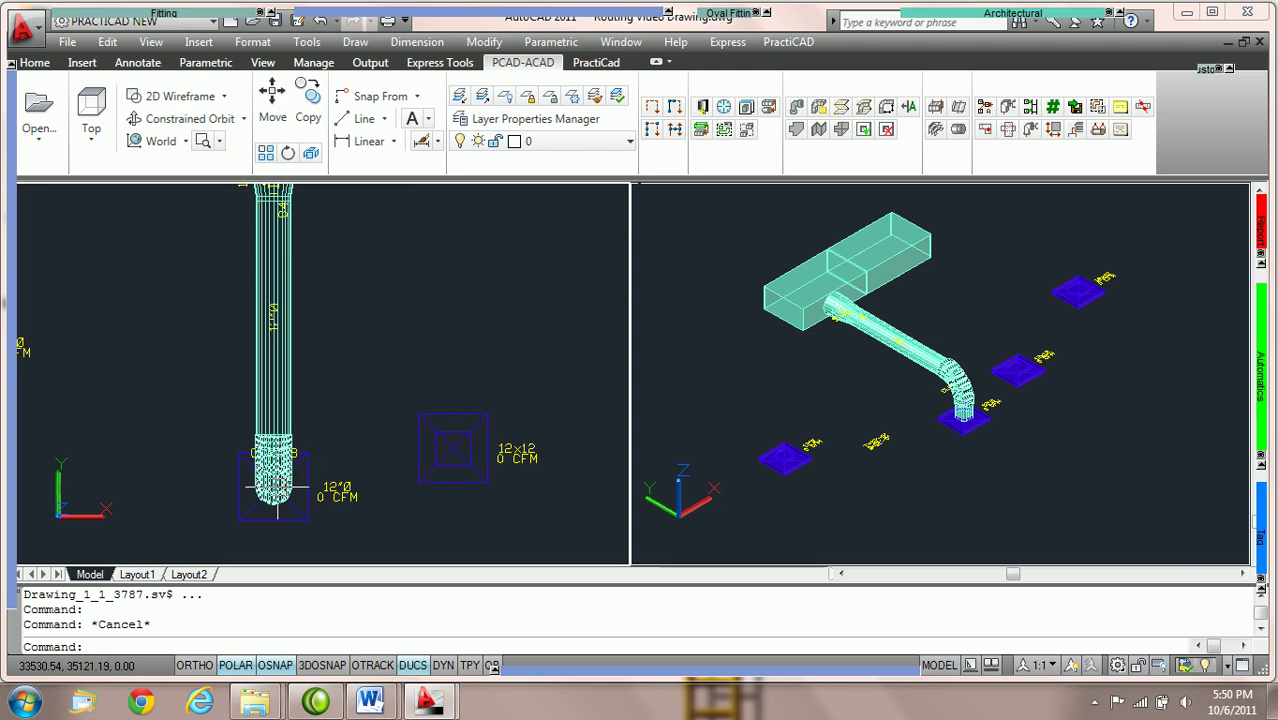
pyautogui.moveTo(274, 487)
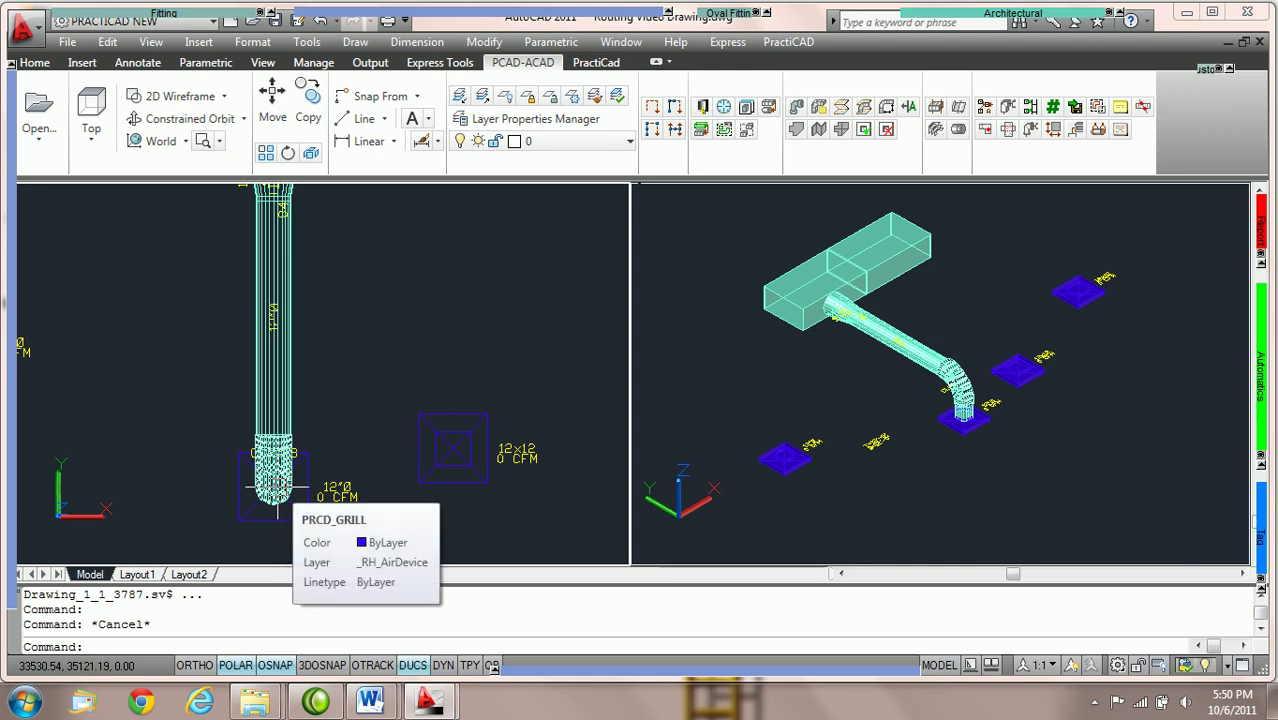
# Step: Examine the properties of the round reducer below the main duct's spin-in tap, including its length, technology and identification data
pyautogui.moveTo(345, 295); pyautogui.dragTo(333, 400, button='middle')
pyautogui.scroll(3, 300, 276)
pyautogui.scroll(1, 240, 300)
pyautogui.doubleClick(238, 305)
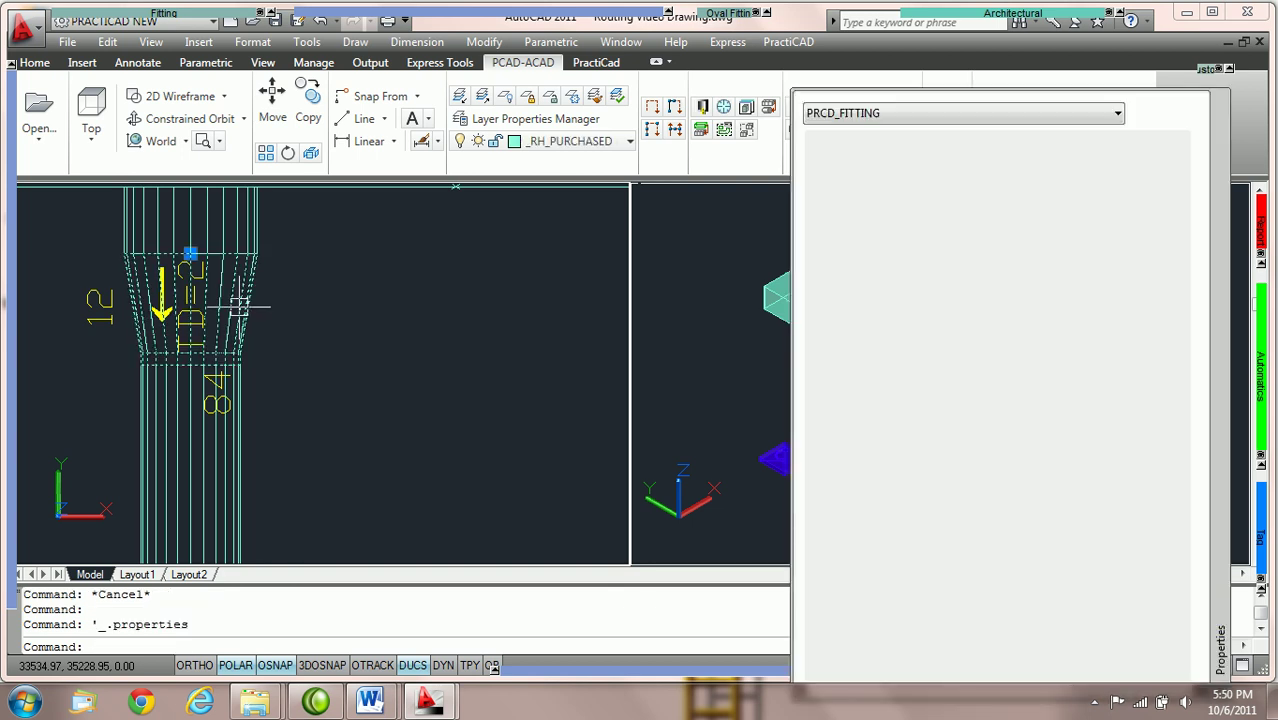
pyautogui.scroll(-6, 1138, 482)
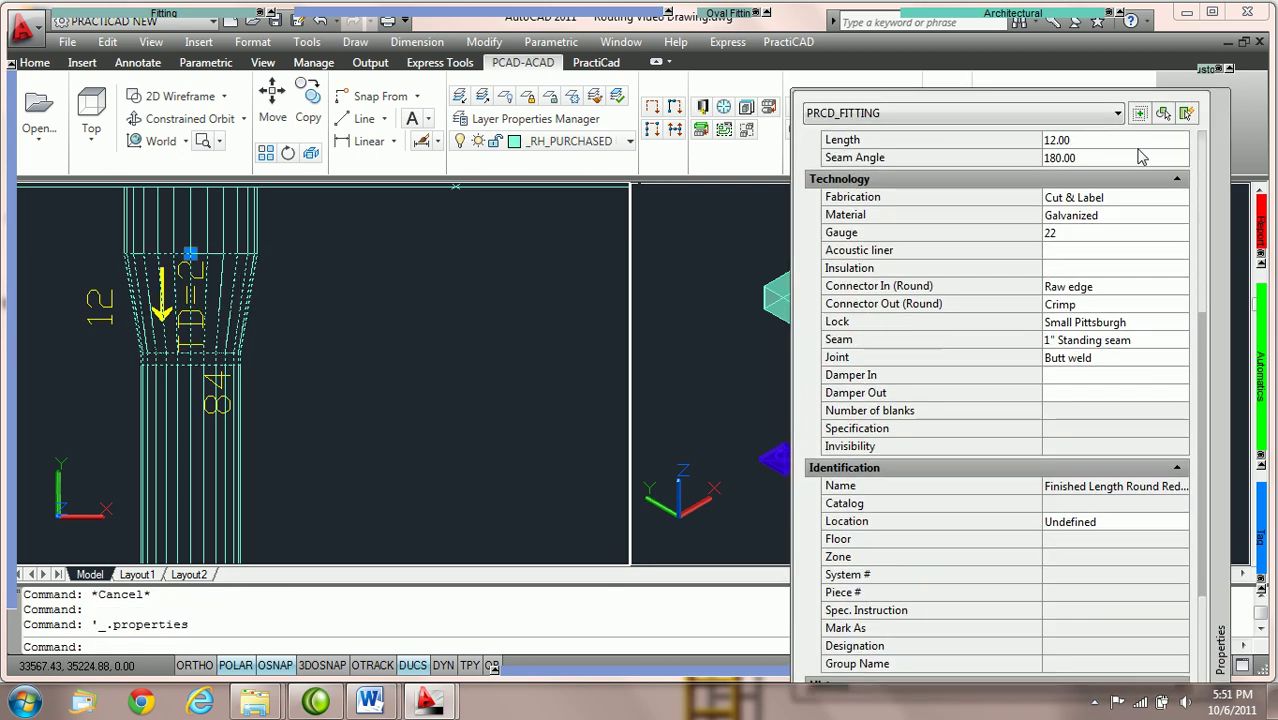
pyautogui.scroll(-1, 1143, 152)
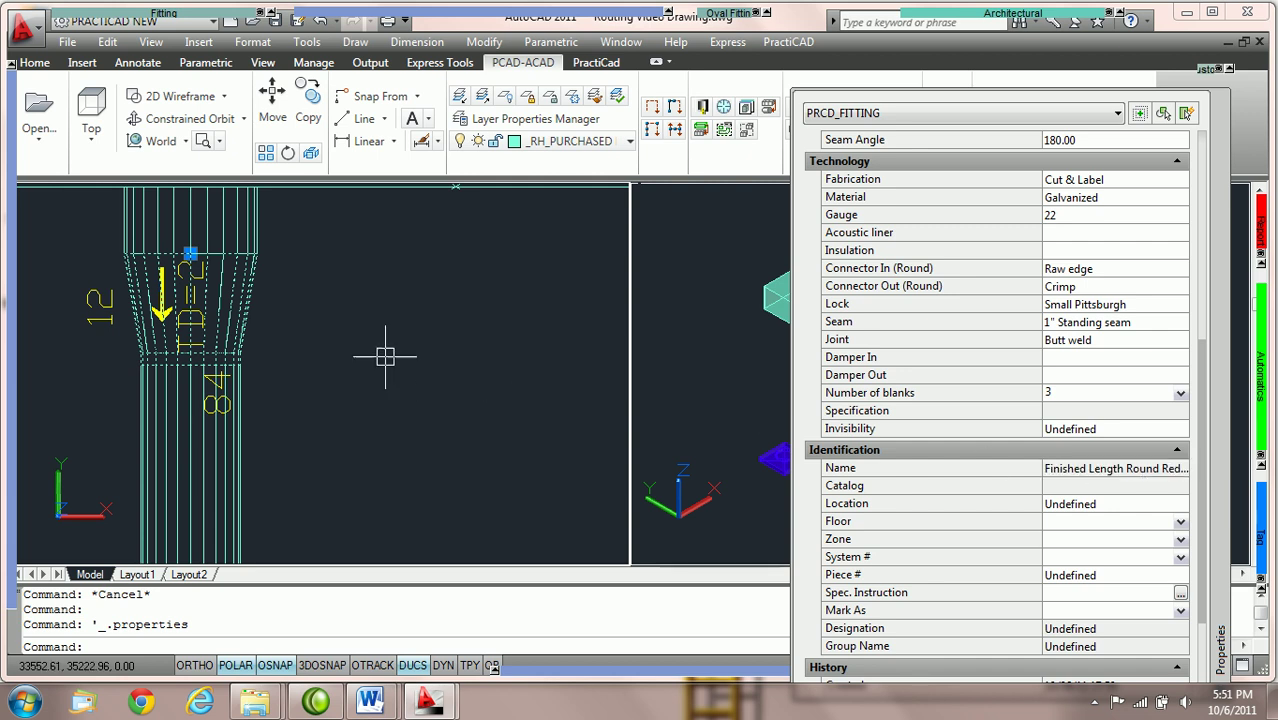
pyautogui.scroll(-3, 385, 356)
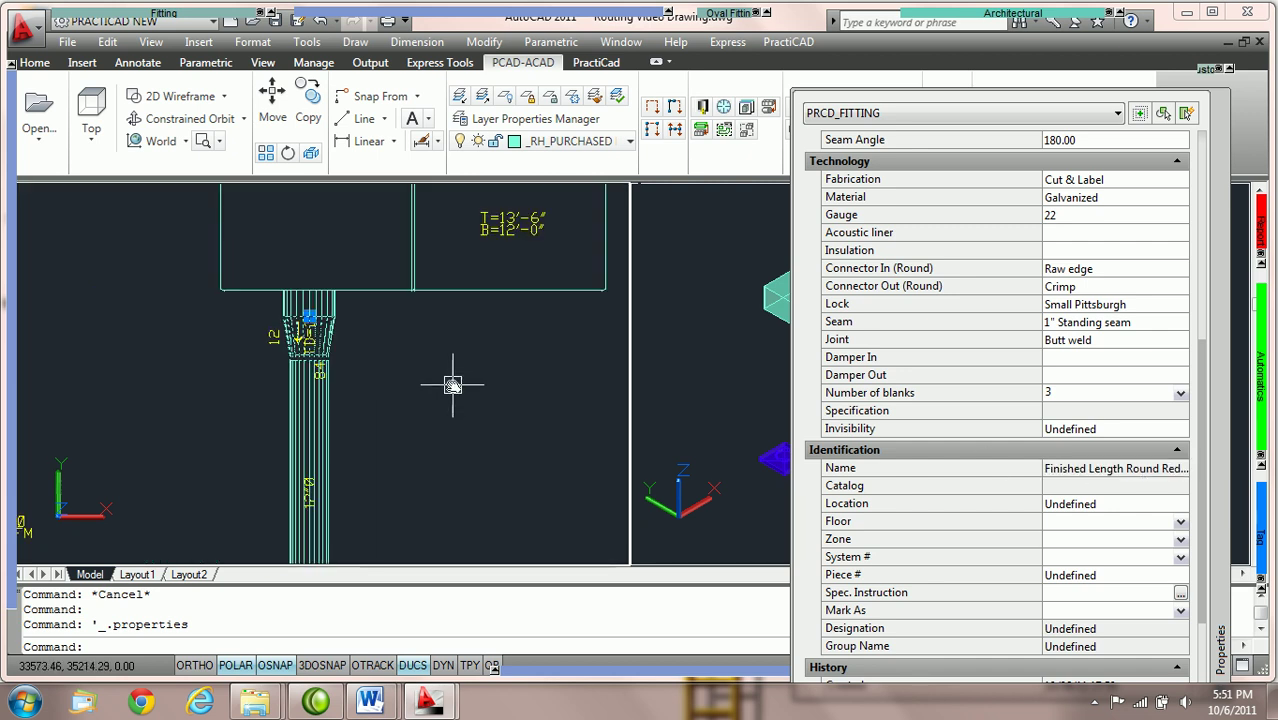